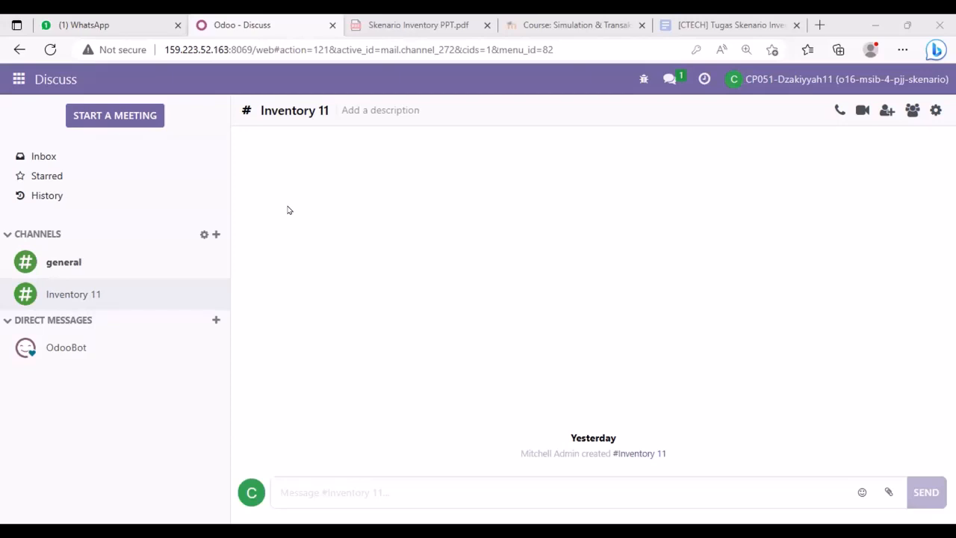
- Go to Settings from the apps menu and start a blank new user in the Users list
{"action": "left_click", "coordinate": [20, 80]}
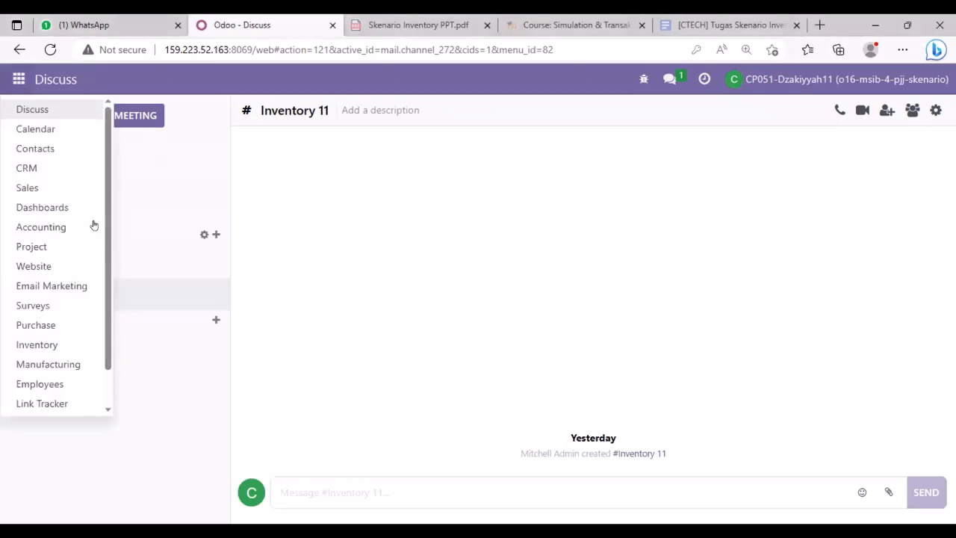
{"action": "scroll", "coordinate": [106, 263], "scroll_direction": "down", "scroll_amount": 1}
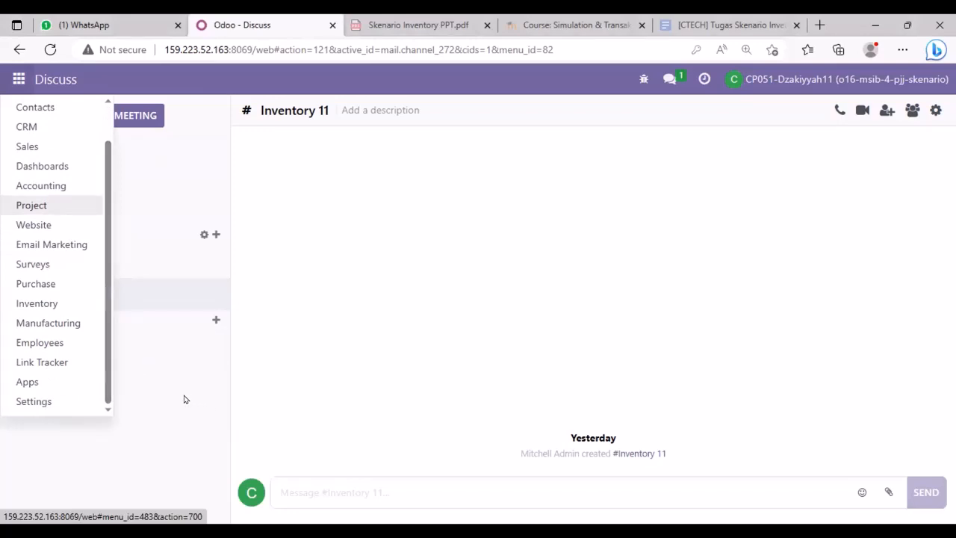
{"action": "left_click", "coordinate": [54, 401]}
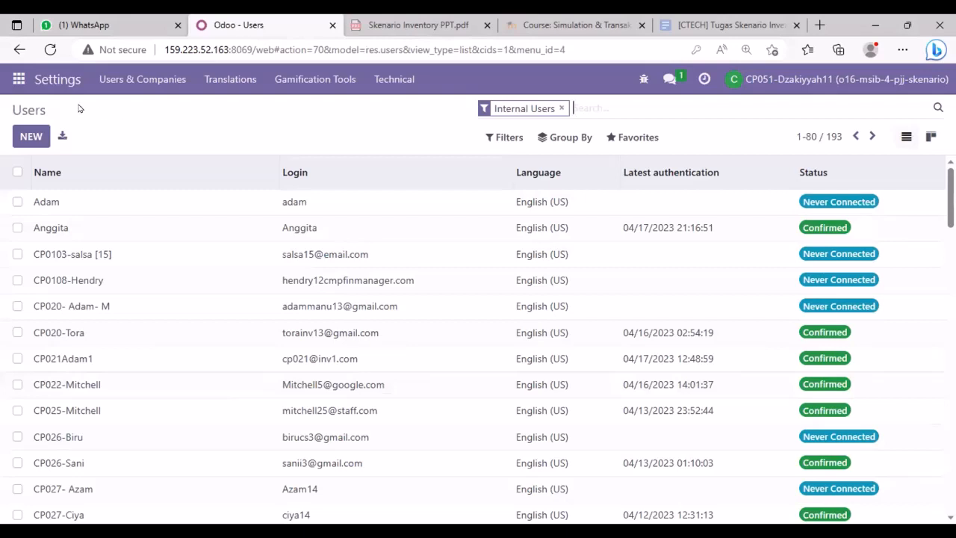
{"action": "left_click", "coordinate": [37, 135]}
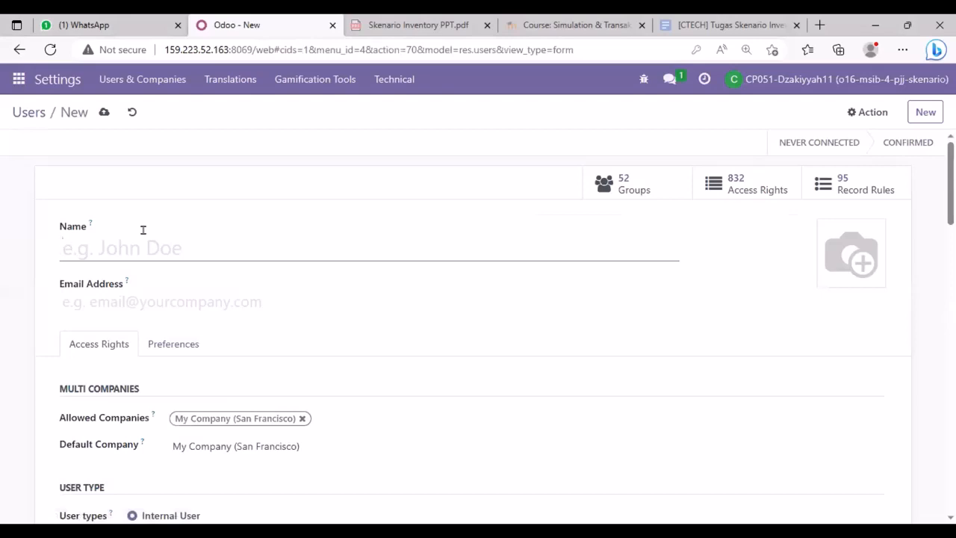
- Enter the new user's name and e-mail address on the user form
{"action": "type", "text": "CP09"}
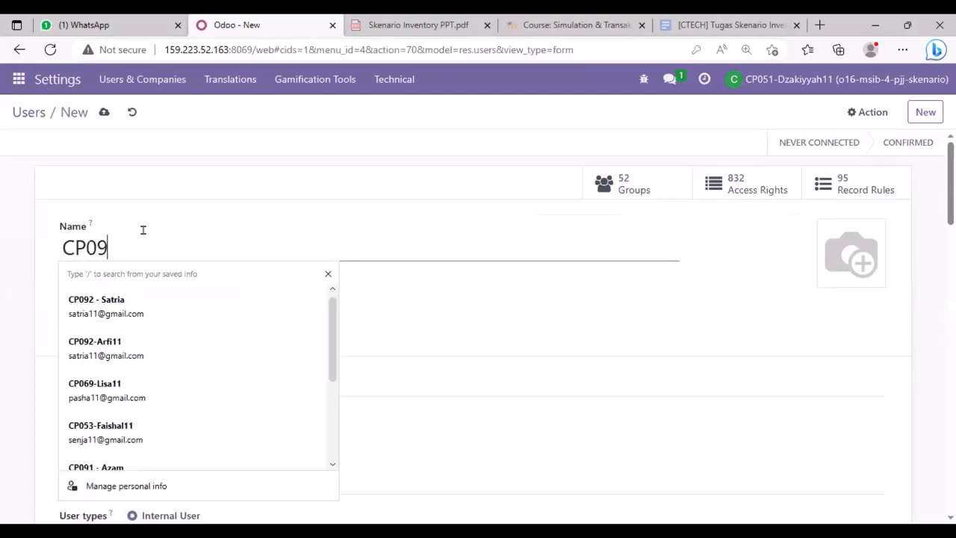
{"action": "type", "text": "2 - "}
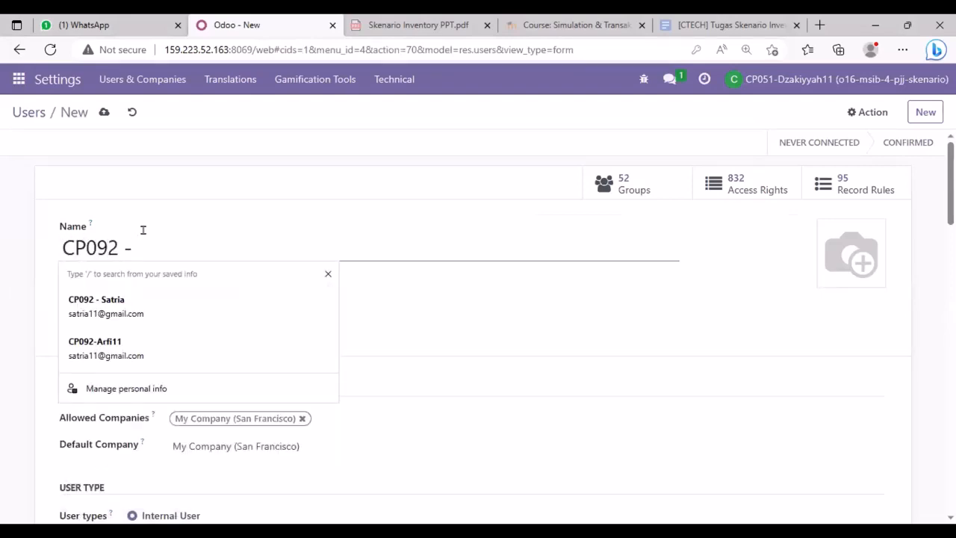
{"action": "type", "text": "Satri"}
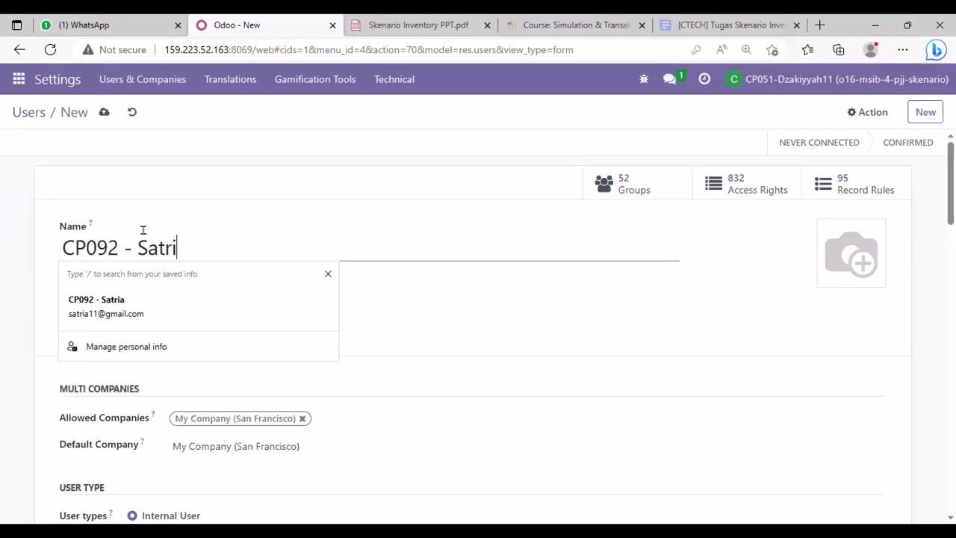
{"action": "type", "text": "a"}
{"action": "left_click", "coordinate": [379, 303]}
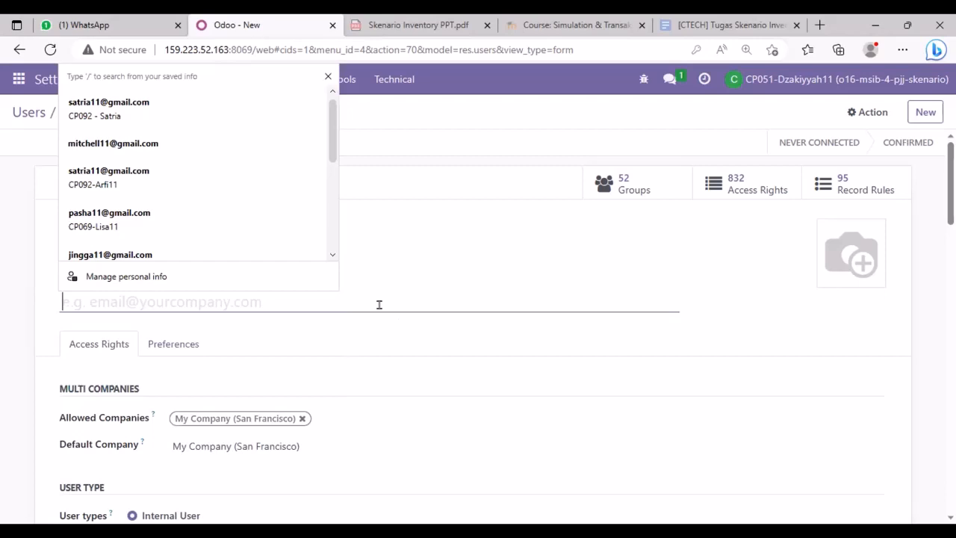
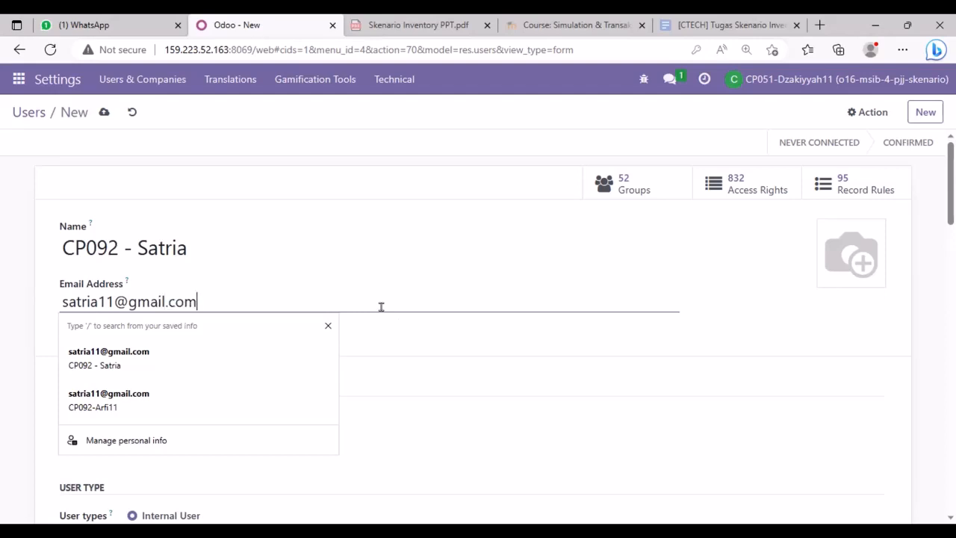
{"action": "left_click", "coordinate": [769, 323]}
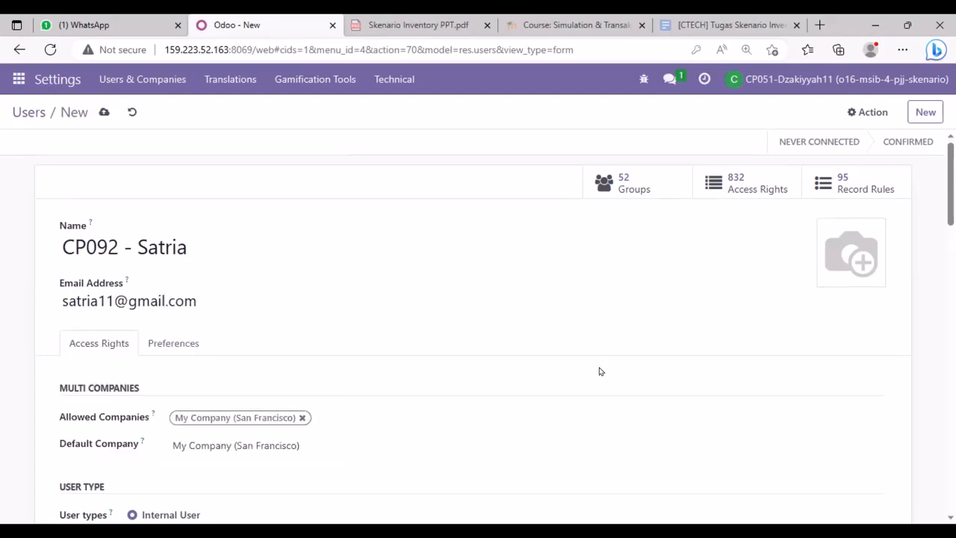
{"action": "scroll", "coordinate": [599, 371], "scroll_direction": "down", "scroll_amount": 3}
- Clear the new user's Sales, Project and Accounting access levels
{"action": "scroll", "coordinate": [599, 371], "scroll_direction": "down", "scroll_amount": 3}
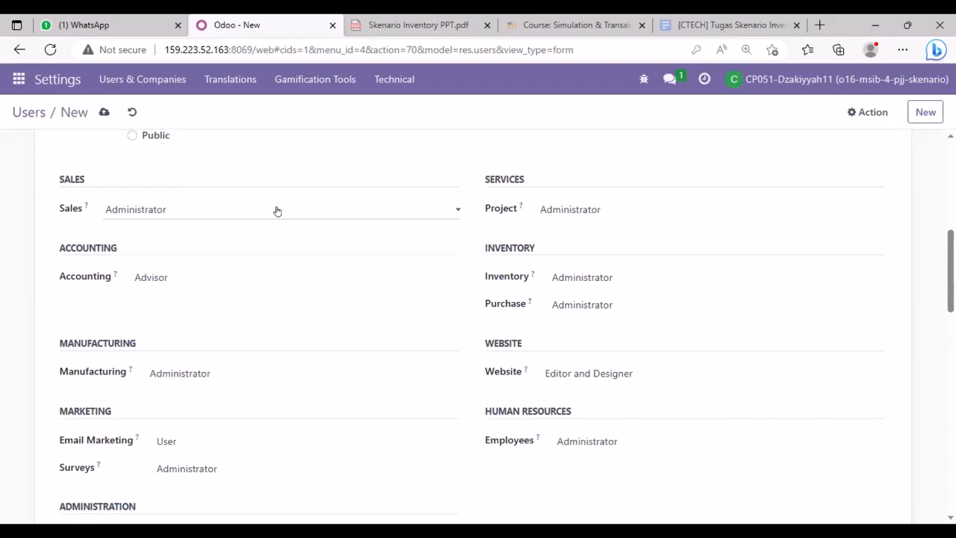
{"action": "left_click", "coordinate": [226, 212]}
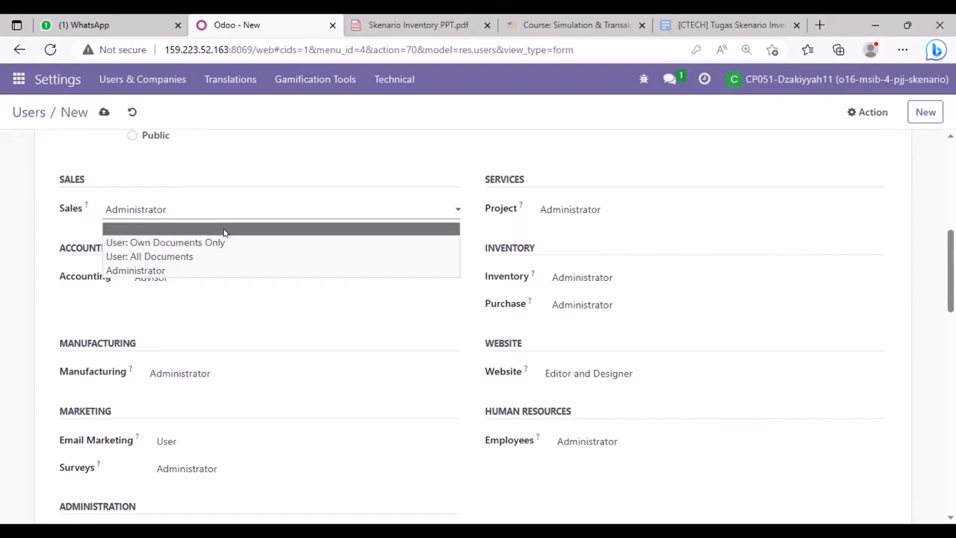
{"action": "left_click", "coordinate": [224, 230]}
{"action": "left_click", "coordinate": [567, 212]}
{"action": "left_click", "coordinate": [581, 224]}
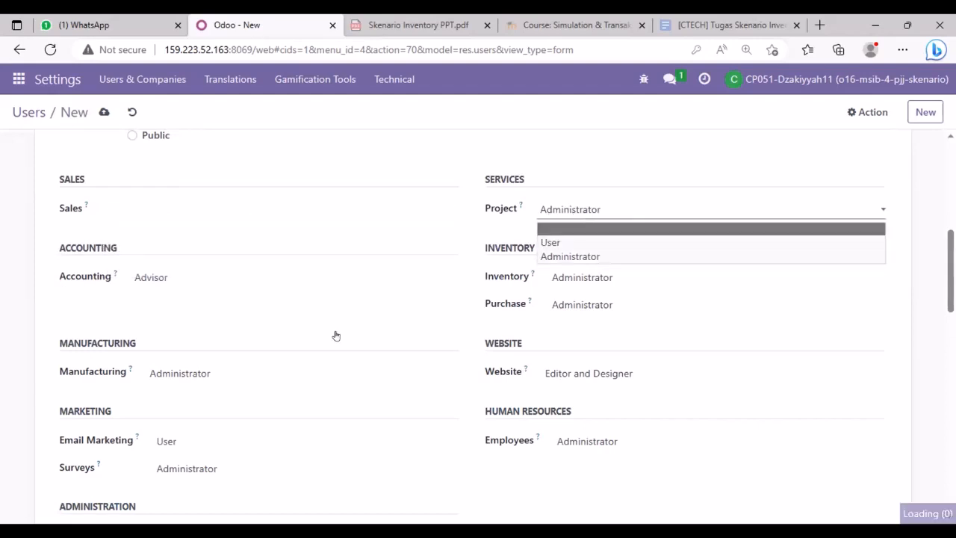
{"action": "left_click", "coordinate": [232, 280]}
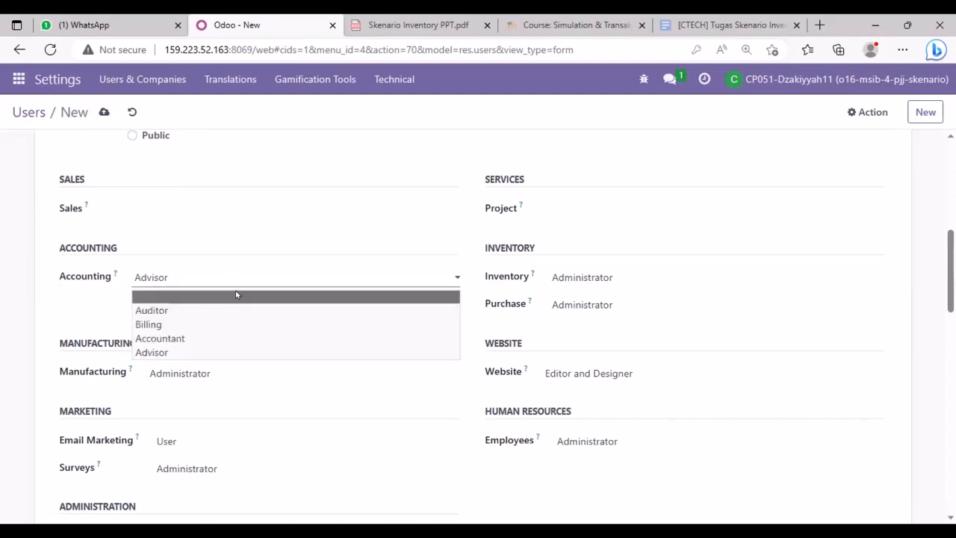
{"action": "left_click", "coordinate": [236, 295]}
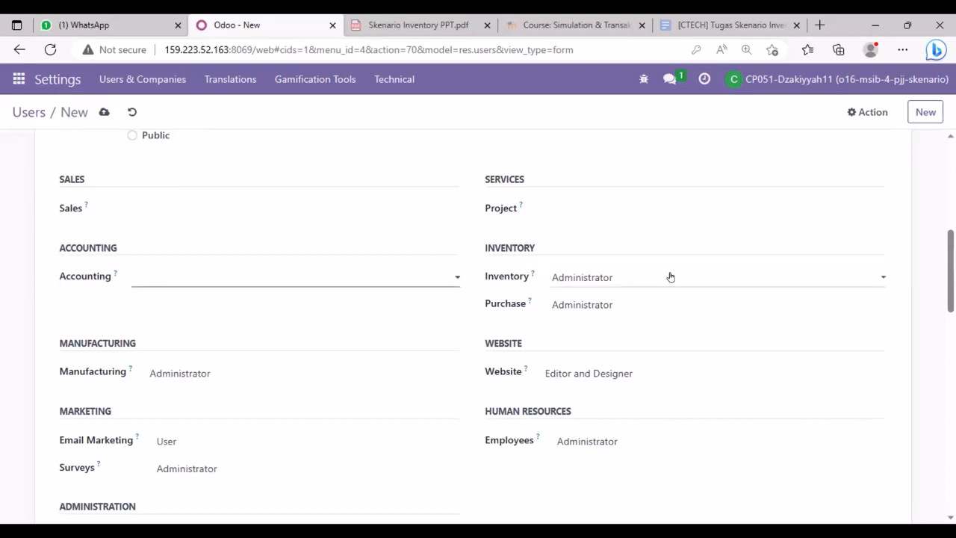
- Set the user's Purchase and Manufacturing access to User
{"action": "left_click", "coordinate": [592, 307]}
{"action": "left_click", "coordinate": [595, 338]}
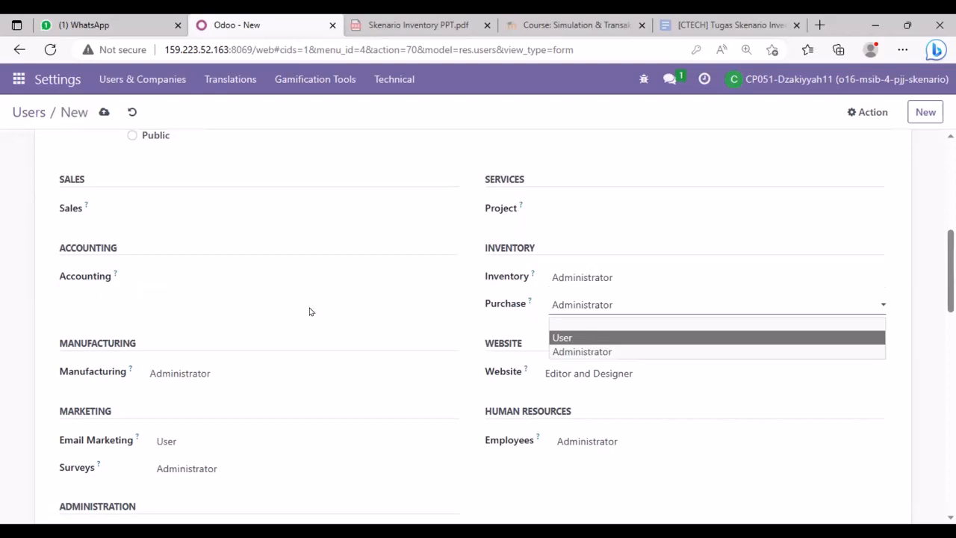
{"action": "left_click", "coordinate": [197, 378]}
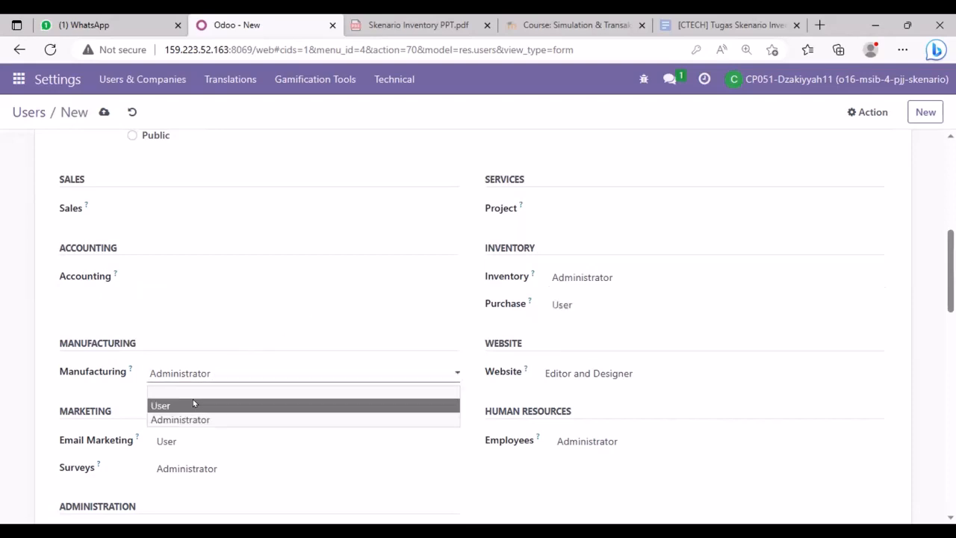
{"action": "left_click", "coordinate": [193, 405]}
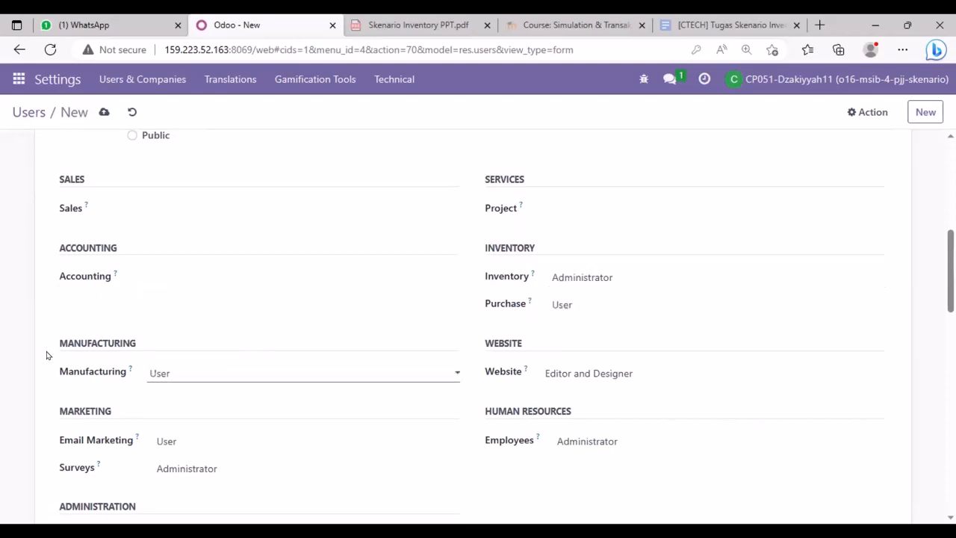
- Clear the Website, Email Marketing, Surveys and Employees access levels
{"action": "left_click", "coordinate": [619, 371]}
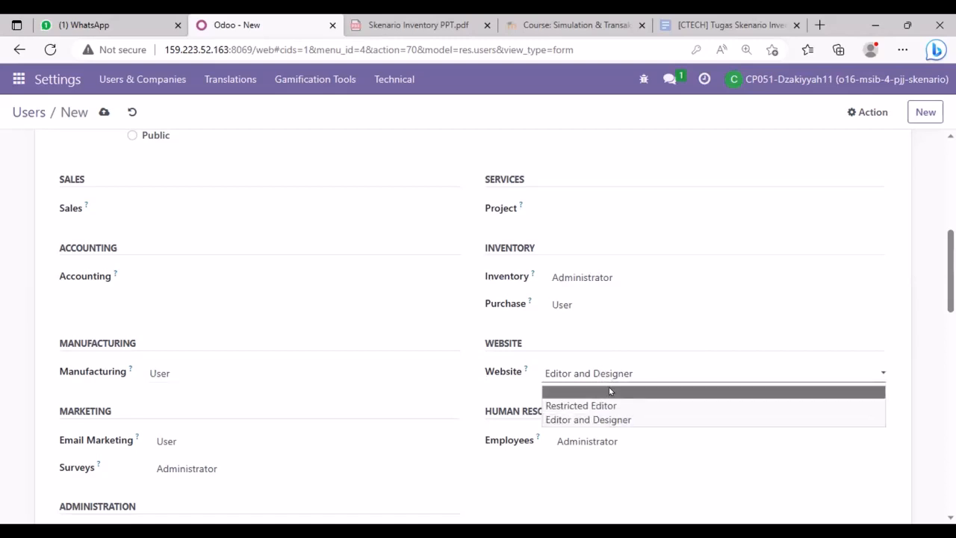
{"action": "left_click", "coordinate": [608, 388]}
{"action": "left_click", "coordinate": [209, 448]}
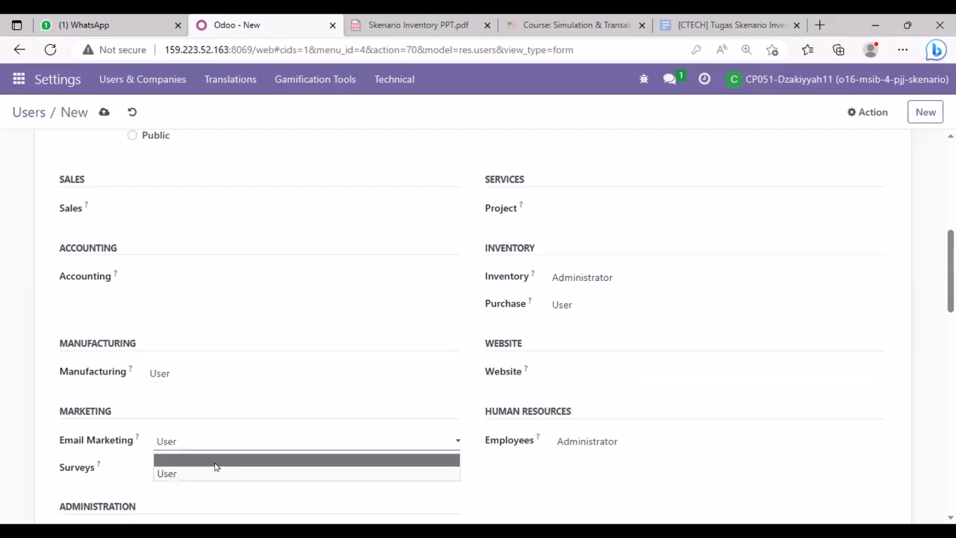
{"action": "left_click", "coordinate": [239, 481]}
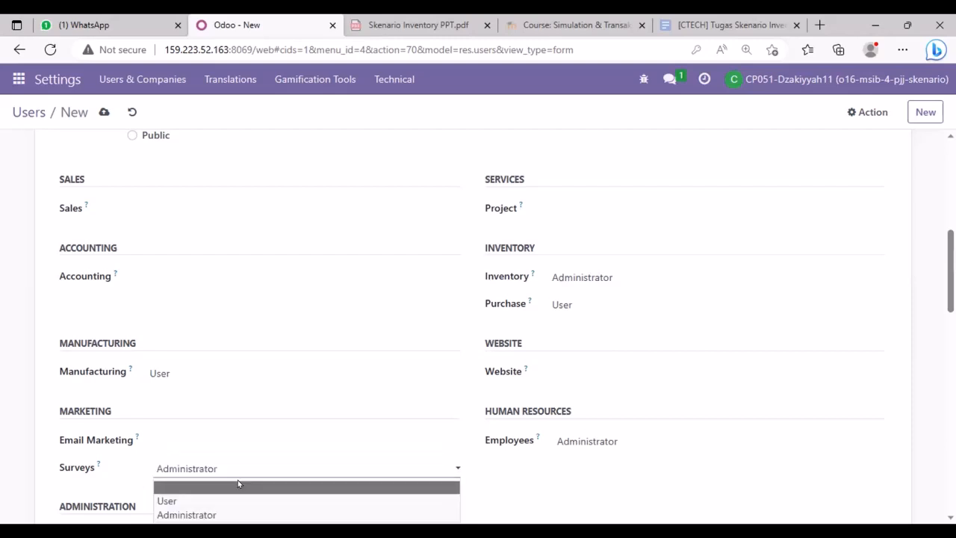
{"action": "left_click", "coordinate": [590, 445]}
{"action": "left_click", "coordinate": [588, 446]}
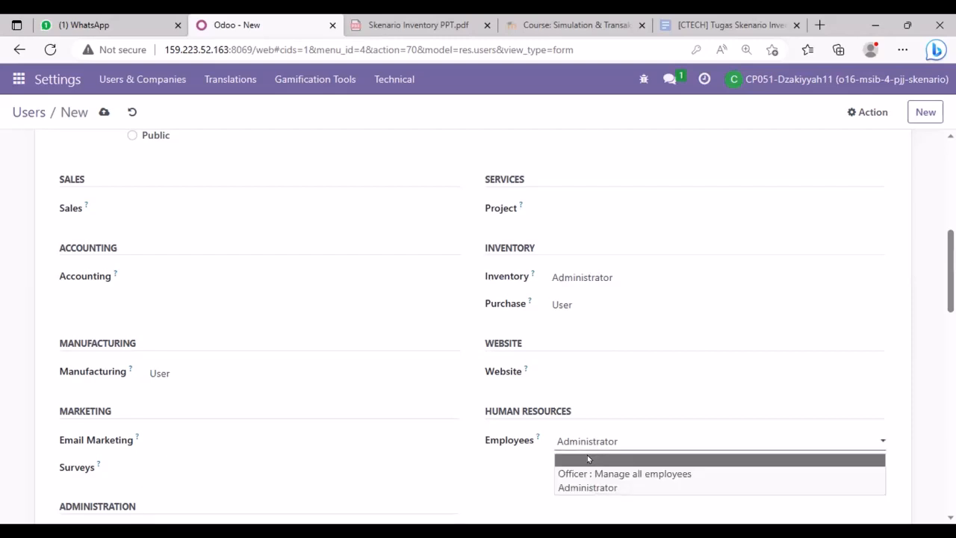
{"action": "left_click", "coordinate": [586, 455]}
{"action": "scroll", "coordinate": [589, 456], "scroll_direction": "down", "scroll_amount": 2}
{"action": "scroll", "coordinate": [589, 457], "scroll_direction": "up", "scroll_amount": 7}
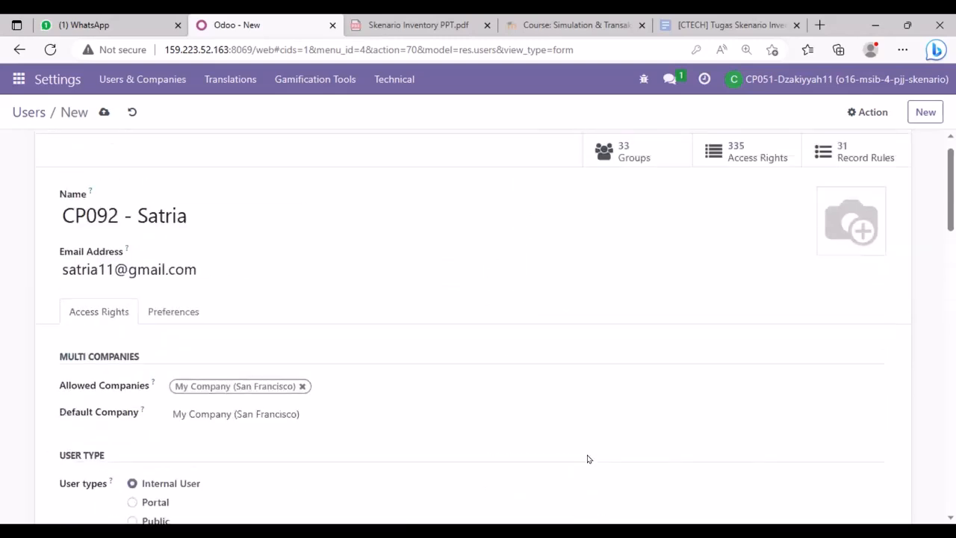
- Discard the duplicate-login user and filter the Users list by '11'
{"action": "left_click", "coordinate": [859, 120]}
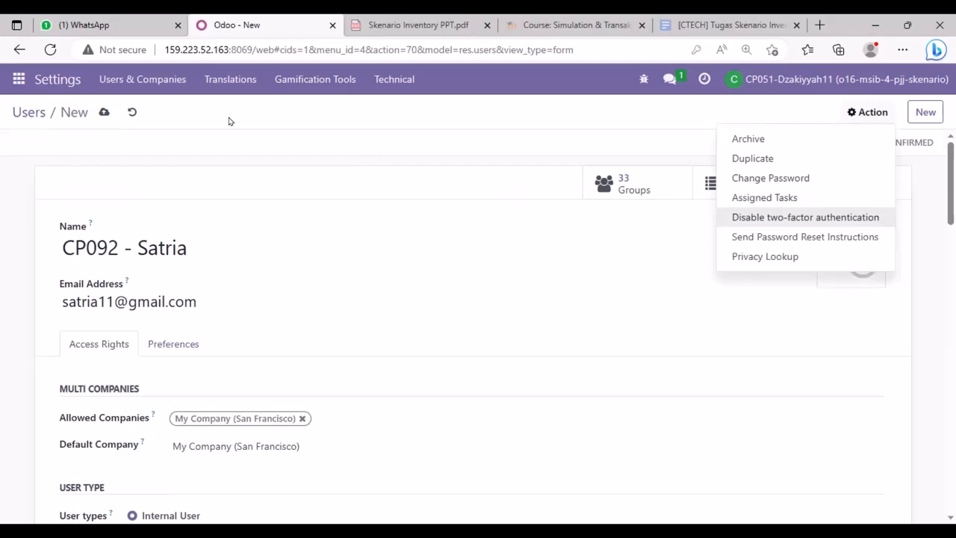
{"action": "left_click", "coordinate": [28, 112]}
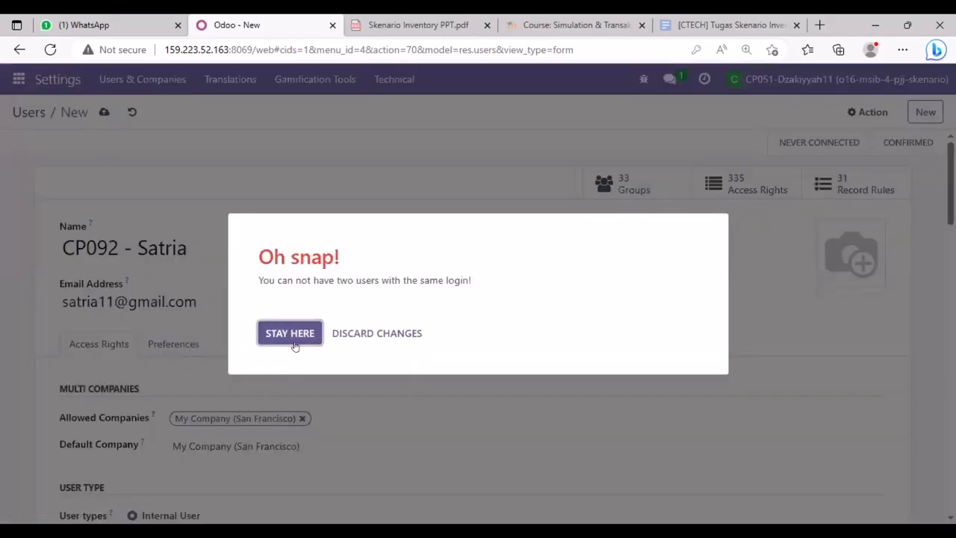
{"action": "left_click", "coordinate": [345, 336]}
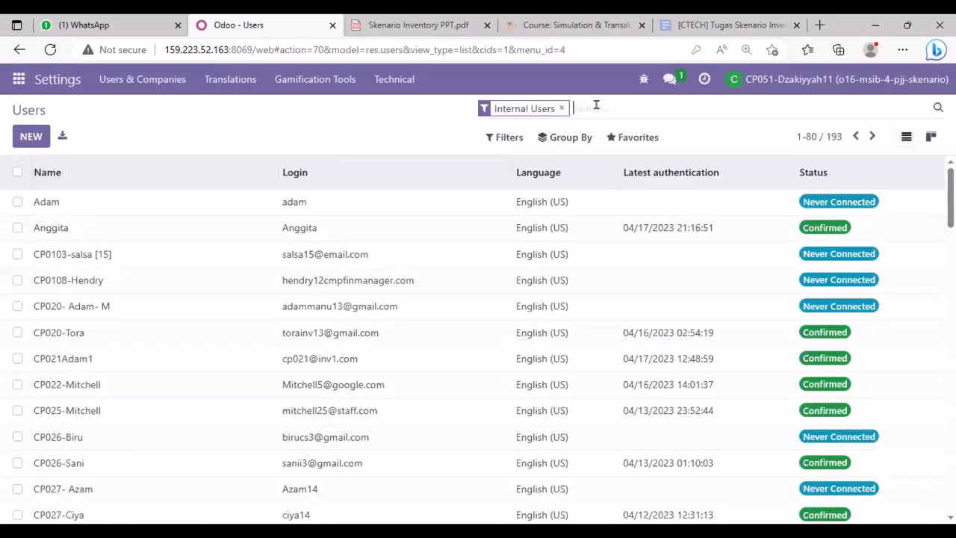
{"action": "type", "text": "11"}
{"action": "key", "text": "Return"}
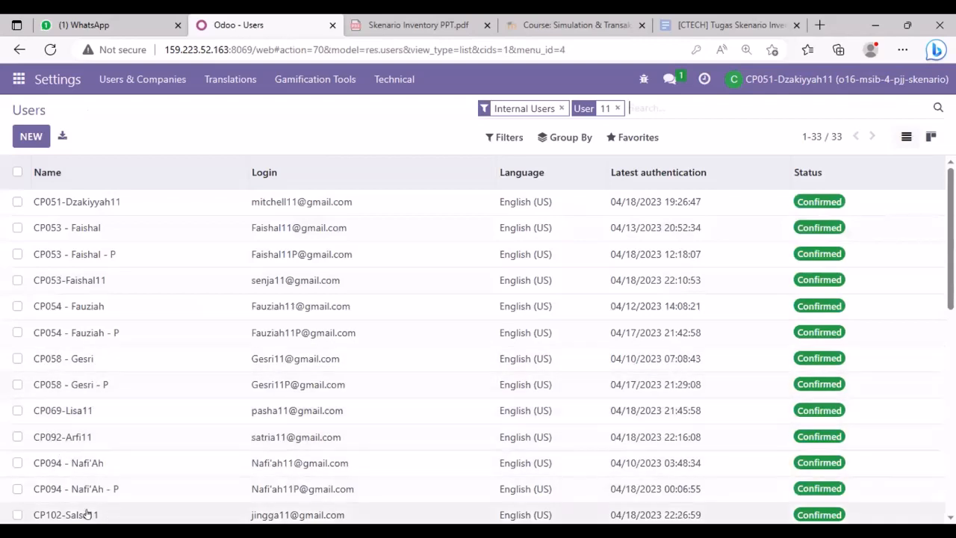
- Switch to the Inventory app and open its Products catalogue
{"action": "left_click", "coordinate": [19, 79]}
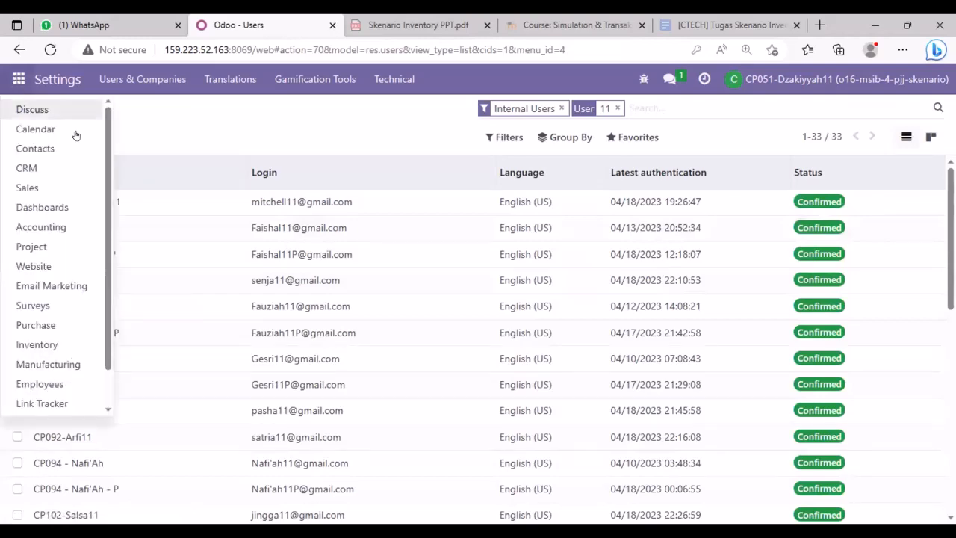
{"action": "left_click", "coordinate": [63, 344]}
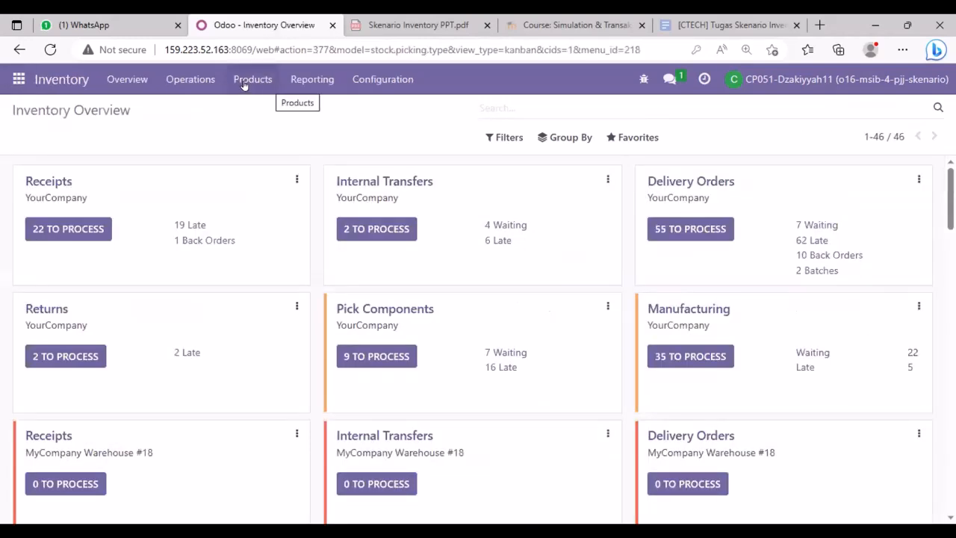
{"action": "left_click", "coordinate": [261, 80]}
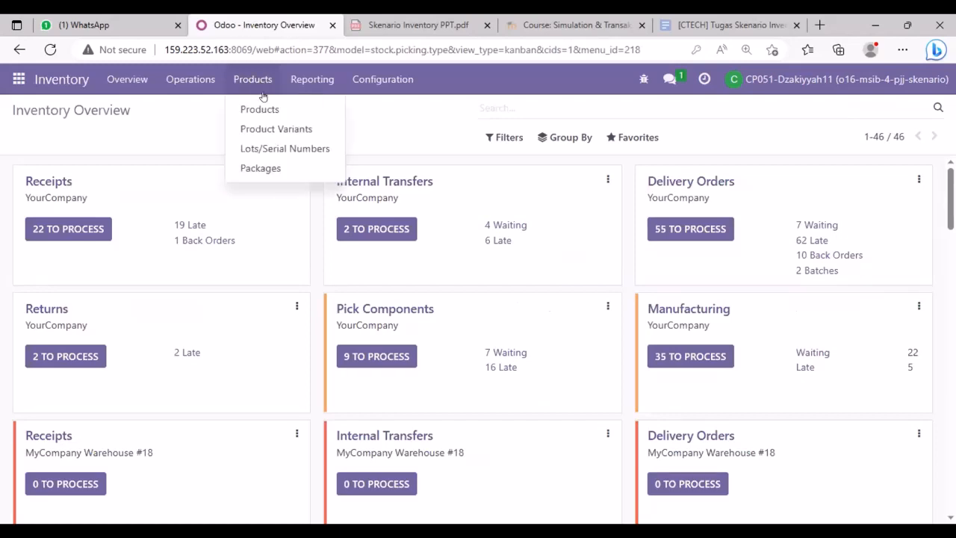
{"action": "left_click", "coordinate": [266, 112]}
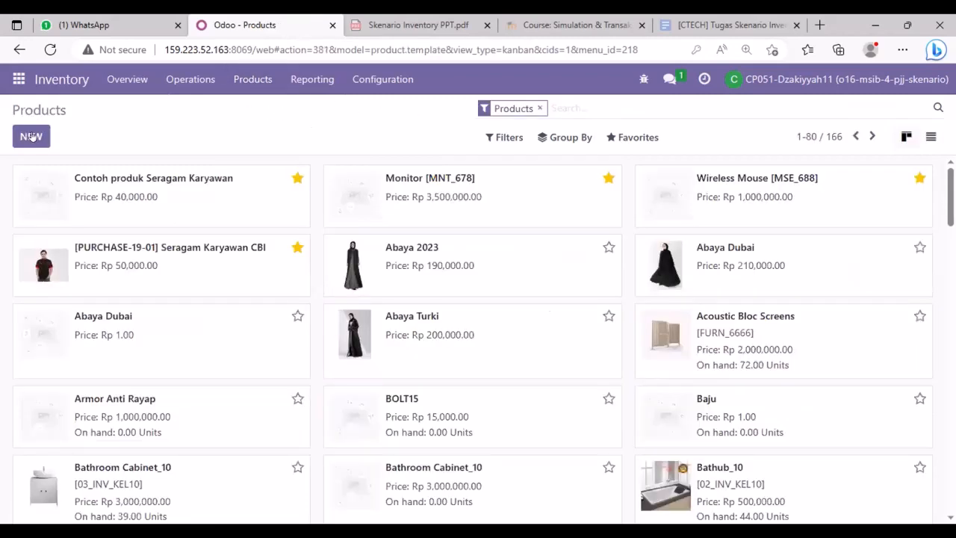
- Create a new product named 'Table leg'
{"action": "left_click", "coordinate": [30, 137]}
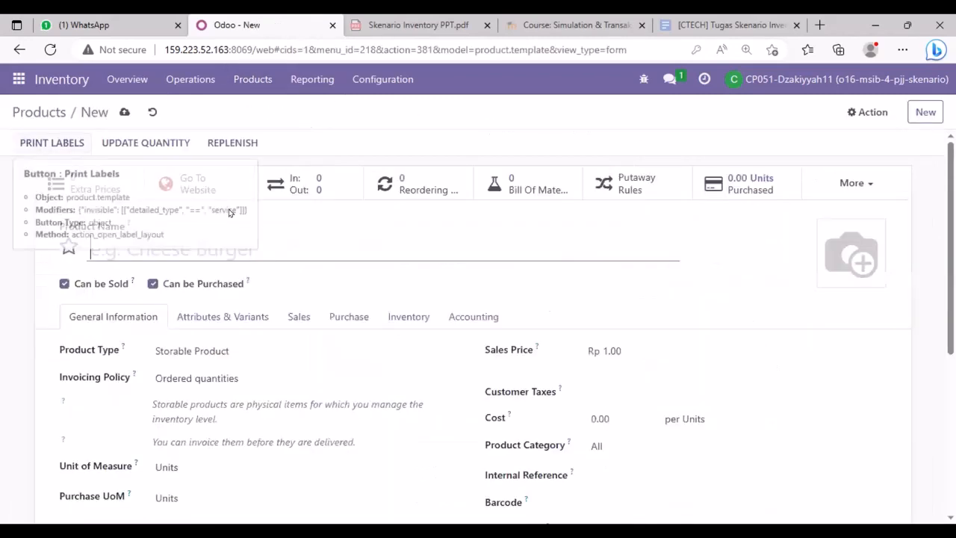
{"action": "type", "text": "tabl"}
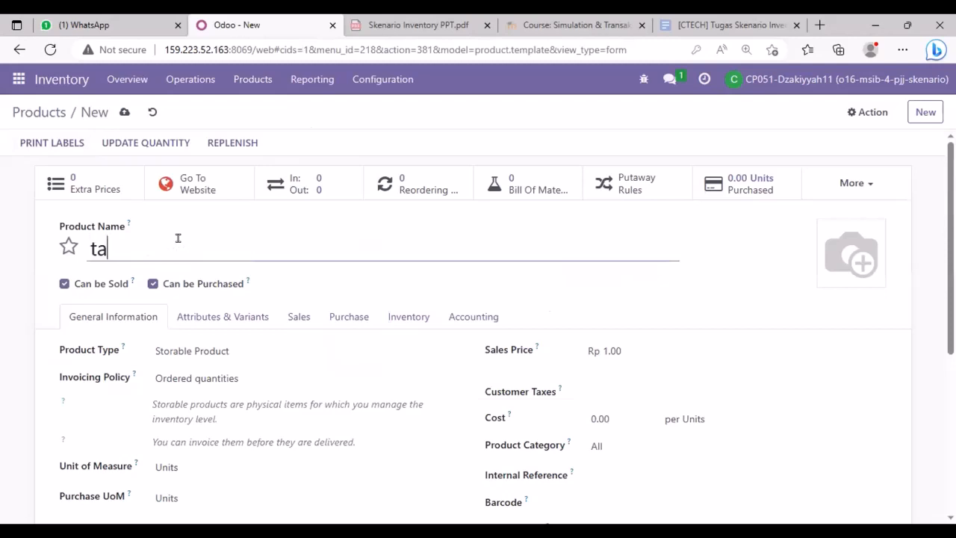
{"action": "key", "text": "BackSpace"}
{"action": "key", "text": "BackSpace"}
{"action": "key", "text": "BackSpace"}
{"action": "key", "text": "BackSpace"}
{"action": "key", "text": "BackSpace"}
{"action": "type", "text": "Tab;e"}
{"action": "key", "text": "BackSpace"}
{"action": "key", "text": "BackSpace"}
{"action": "type", "text": "le leg"}
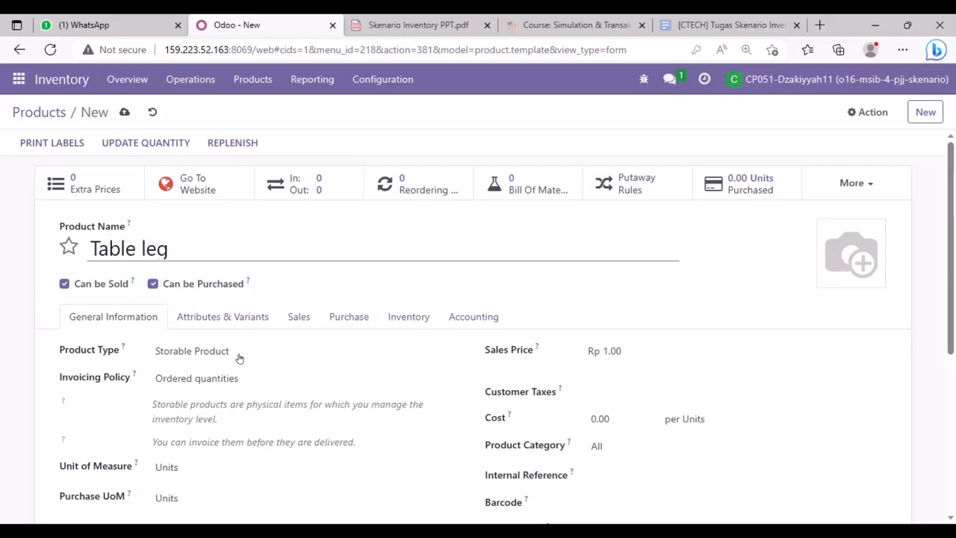
- Set Table leg's sales price and cost to 50,000 each
{"action": "left_click", "coordinate": [628, 348]}
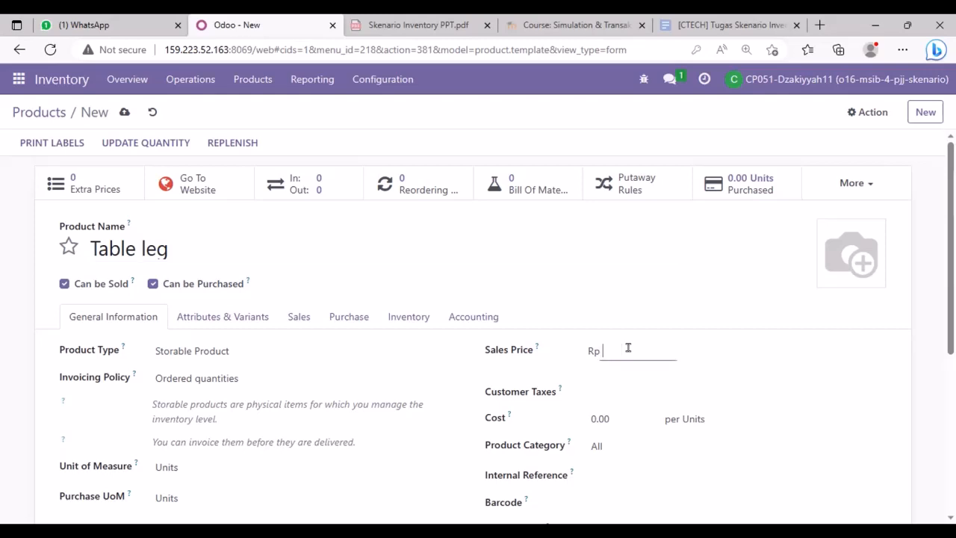
{"action": "type", "text": "50000"}
{"action": "left_click", "coordinate": [603, 416]}
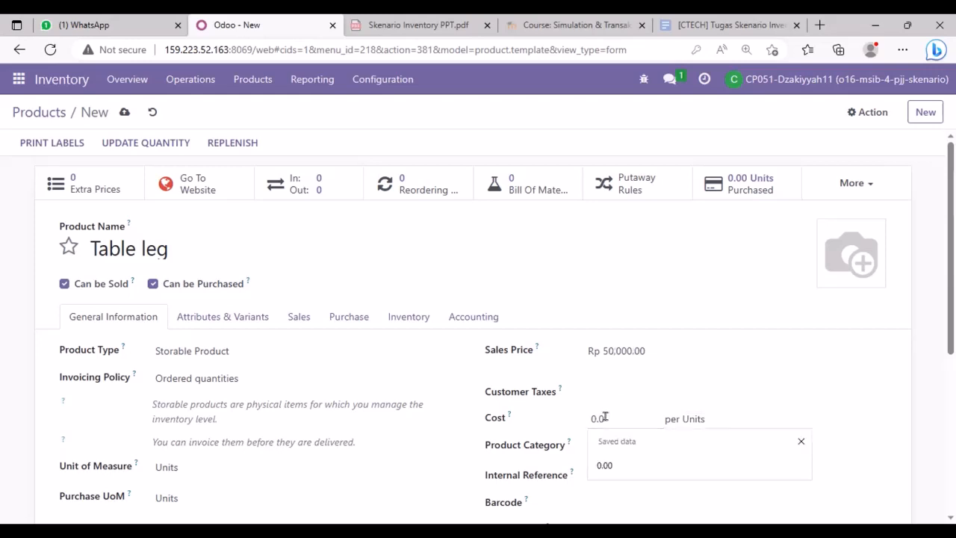
{"action": "key", "text": "BackSpace"}
{"action": "type", "text": "50,000"}
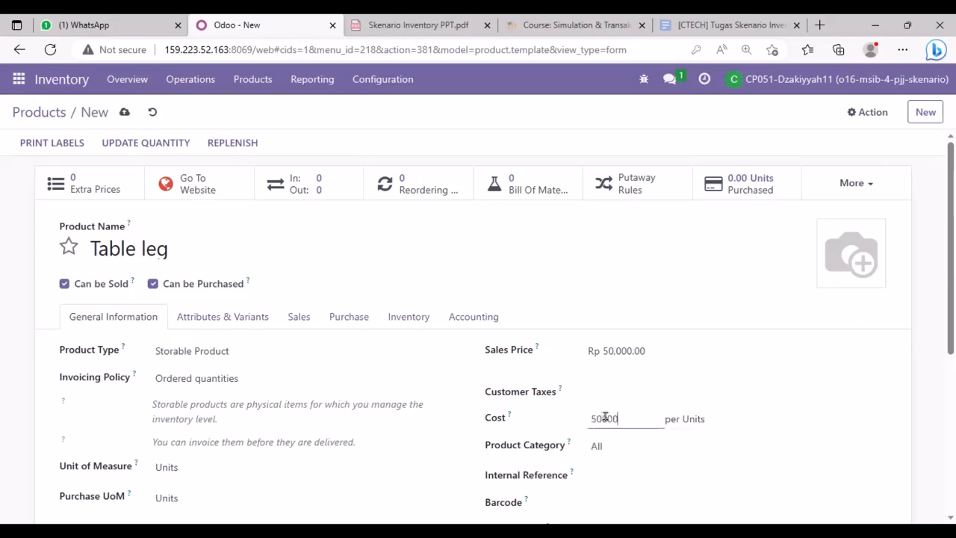
{"action": "left_click", "coordinate": [333, 316]}
{"action": "left_click", "coordinate": [332, 317]}
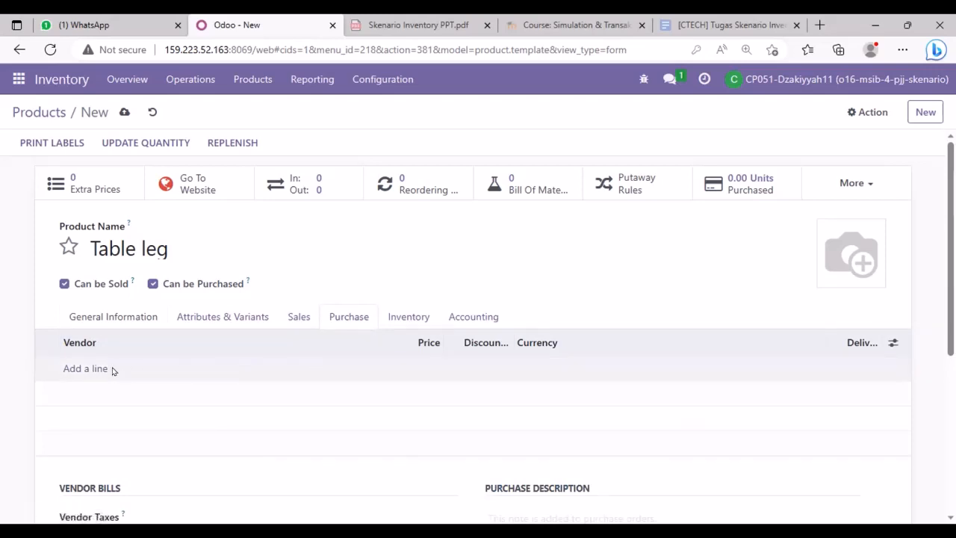
- Add a vendor line to Table leg with a 50,000.00 IDR price
{"action": "left_click", "coordinate": [85, 369]}
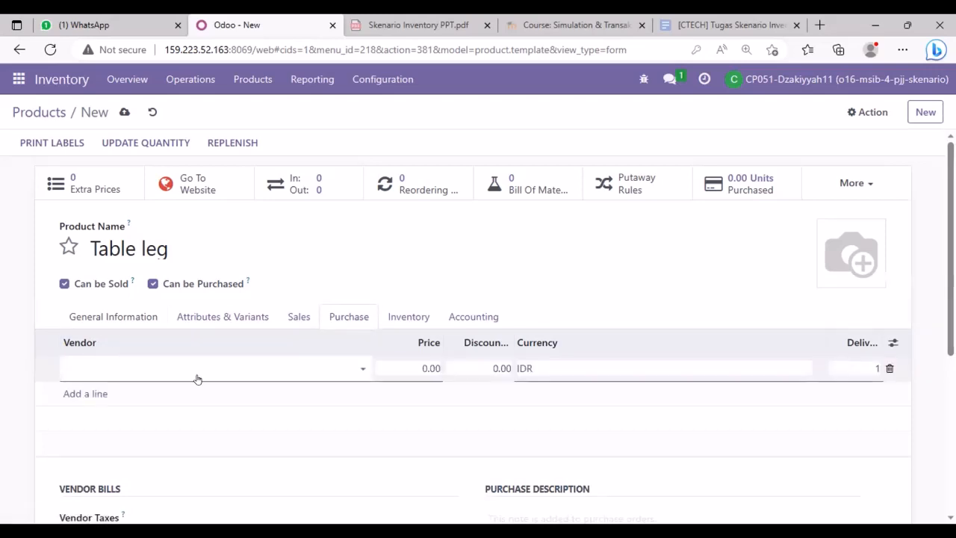
{"action": "left_click", "coordinate": [358, 364]}
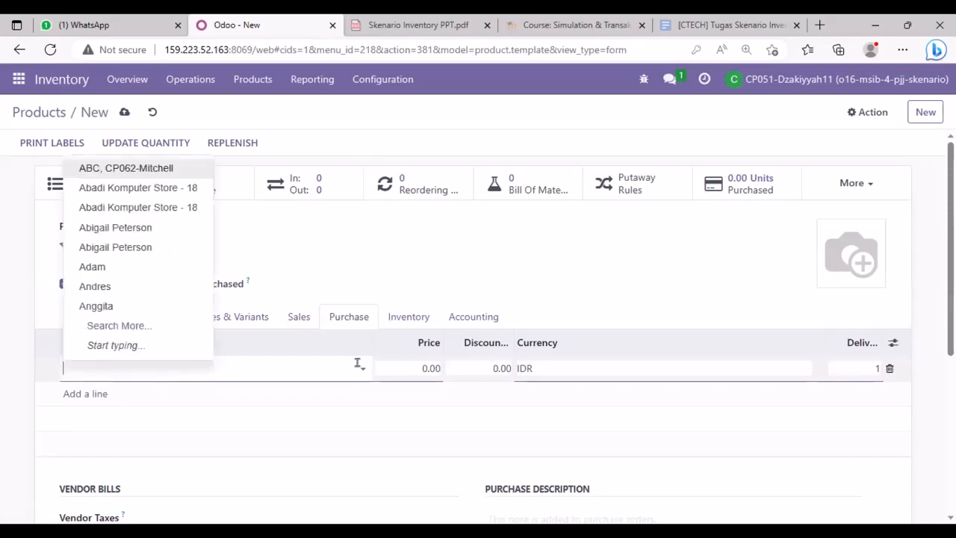
{"action": "left_click", "coordinate": [99, 228]}
{"action": "left_click", "coordinate": [415, 363]}
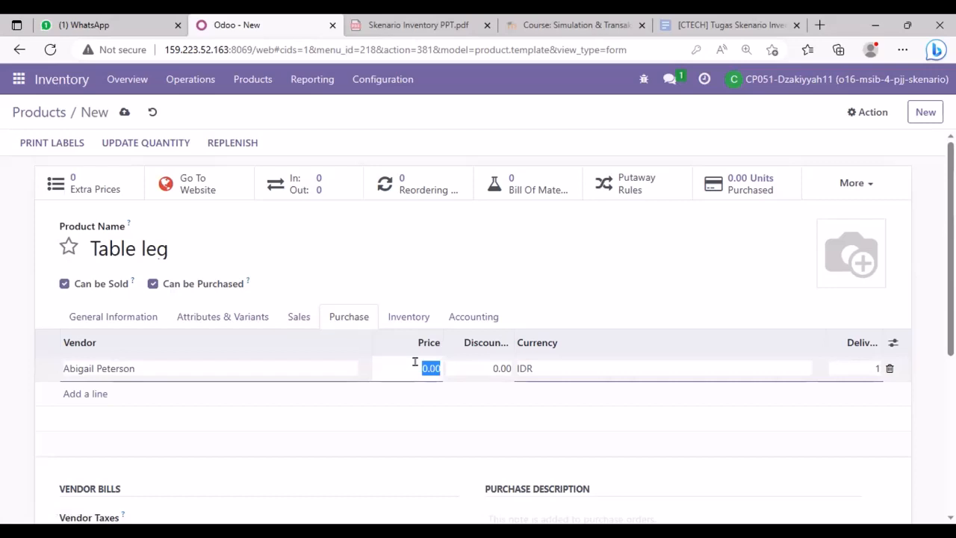
{"action": "type", "text": "50000"}
{"action": "left_click", "coordinate": [535, 290]}
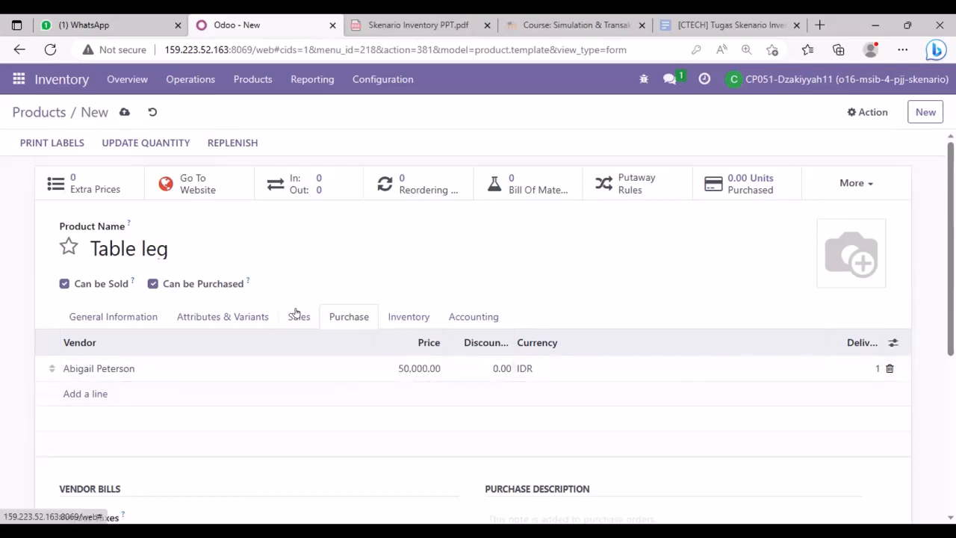
- Enable the WH Stock to MRP 11 and Replenish on Order (MTO) routes for Table leg
{"action": "left_click", "coordinate": [396, 316]}
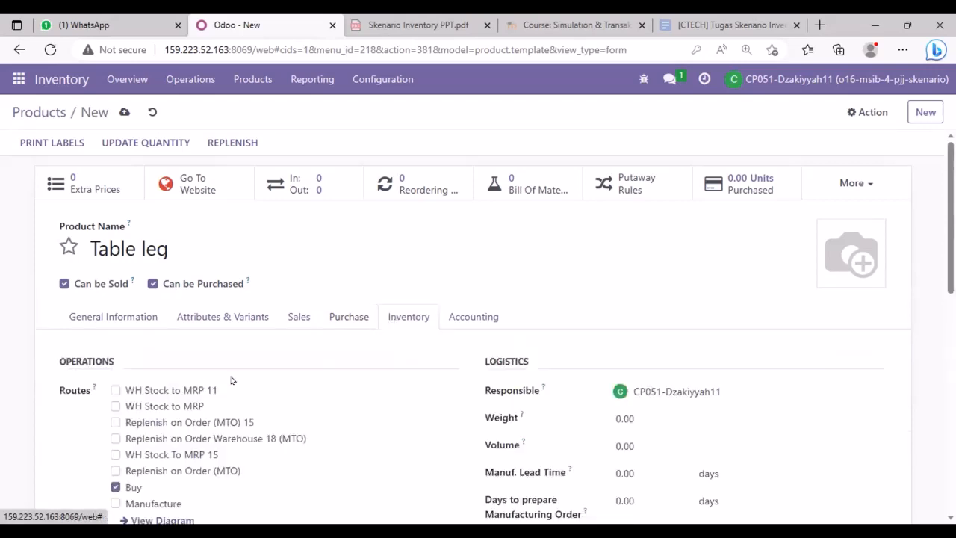
{"action": "left_click", "coordinate": [116, 390]}
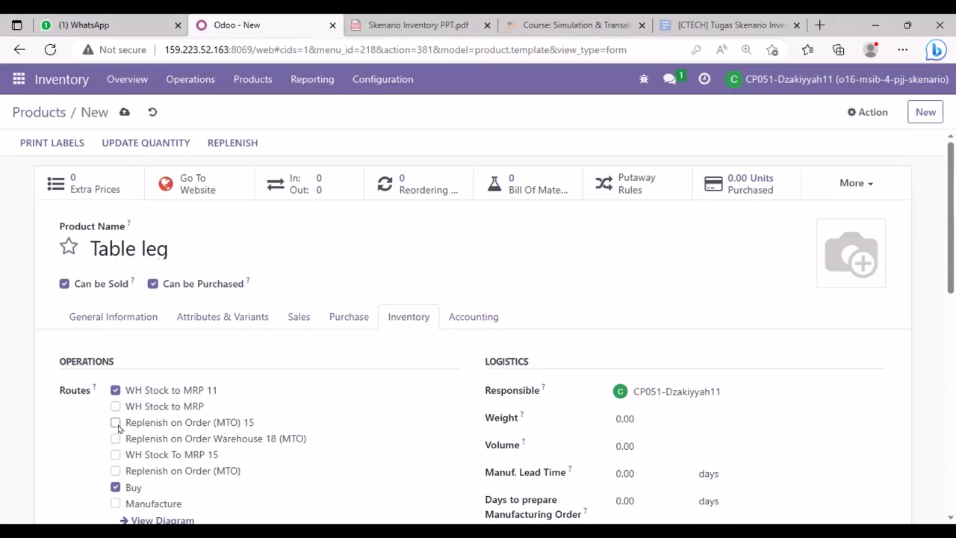
{"action": "left_click", "coordinate": [115, 470]}
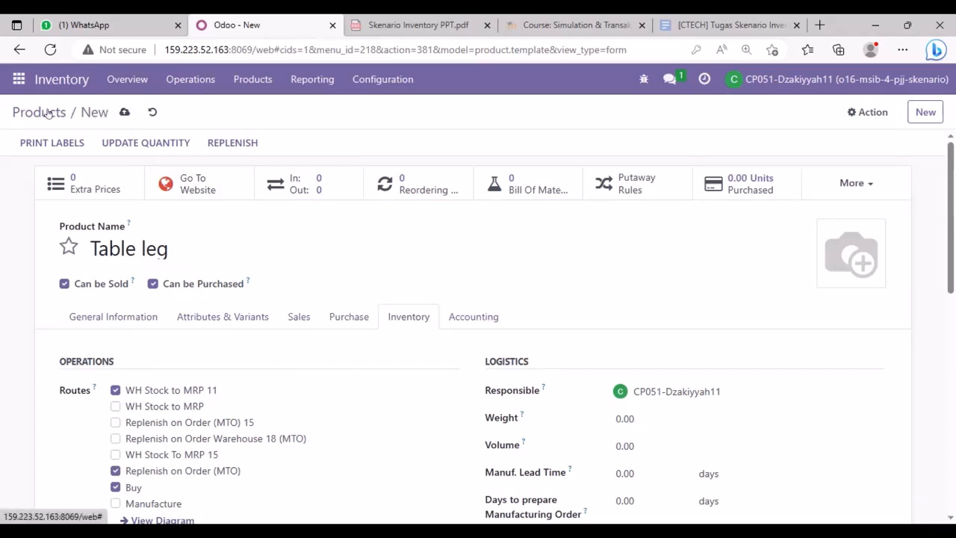
{"action": "left_click", "coordinate": [165, 117]}
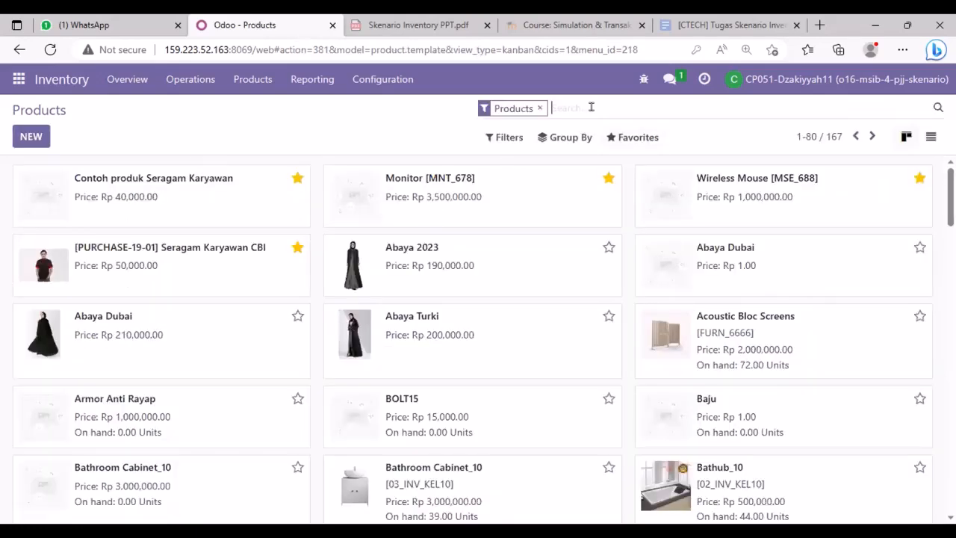
- Search products for 'table', then replace that search with '11'
{"action": "type", "text": "table"}
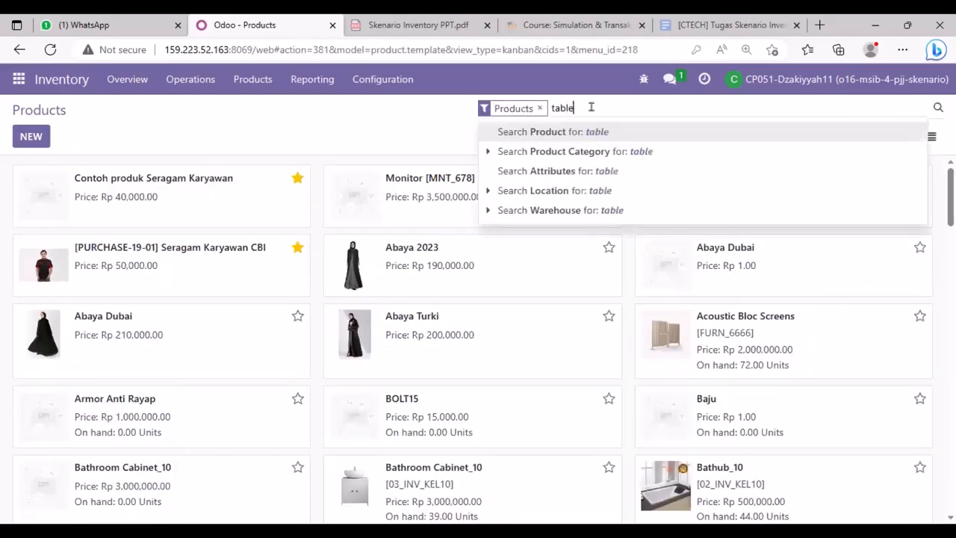
{"action": "key", "text": "Return"}
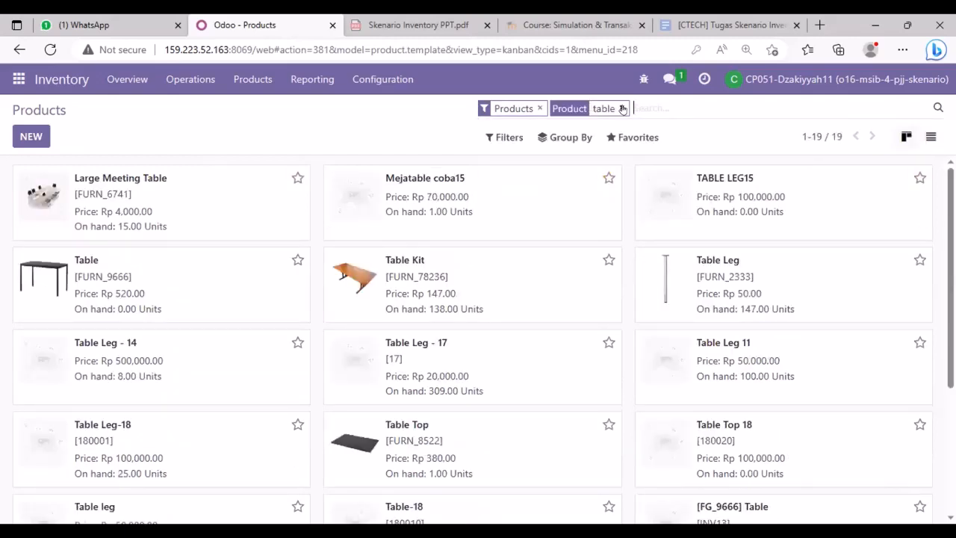
{"action": "key", "text": "BackSpace"}
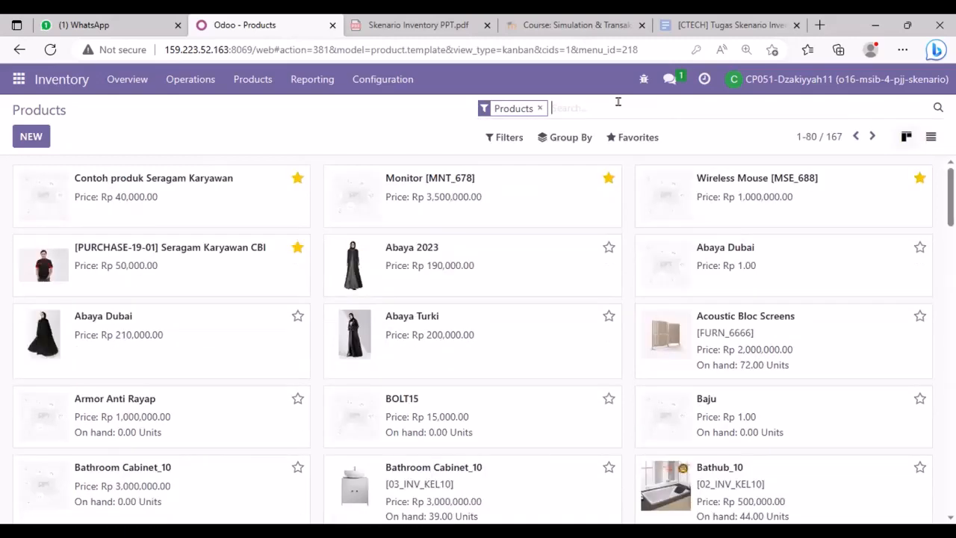
{"action": "type", "text": "11"}
{"action": "key", "text": "Return"}
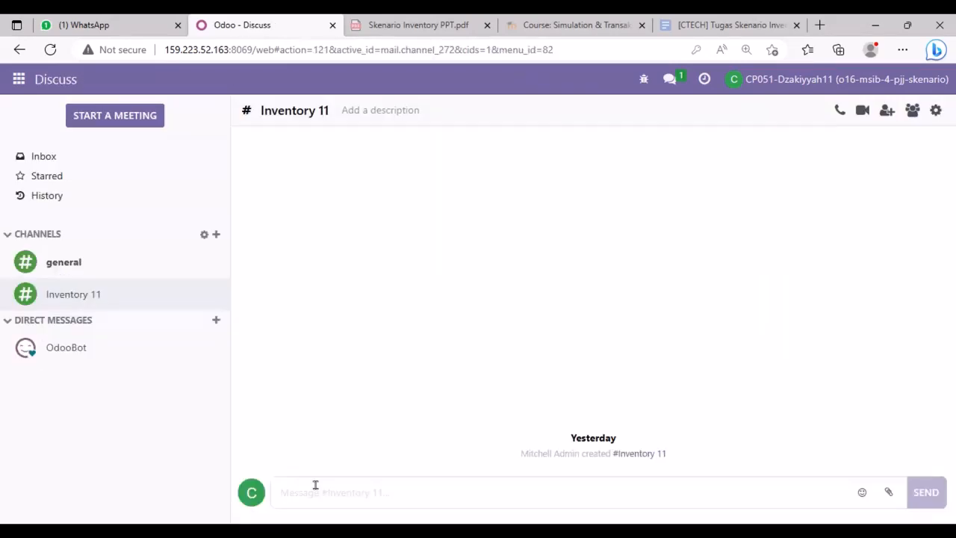
- Post 'Tolong membuatkan monufaktur order untuk' in the Inventory 11 channel
{"action": "type", "text": "Tolong "}
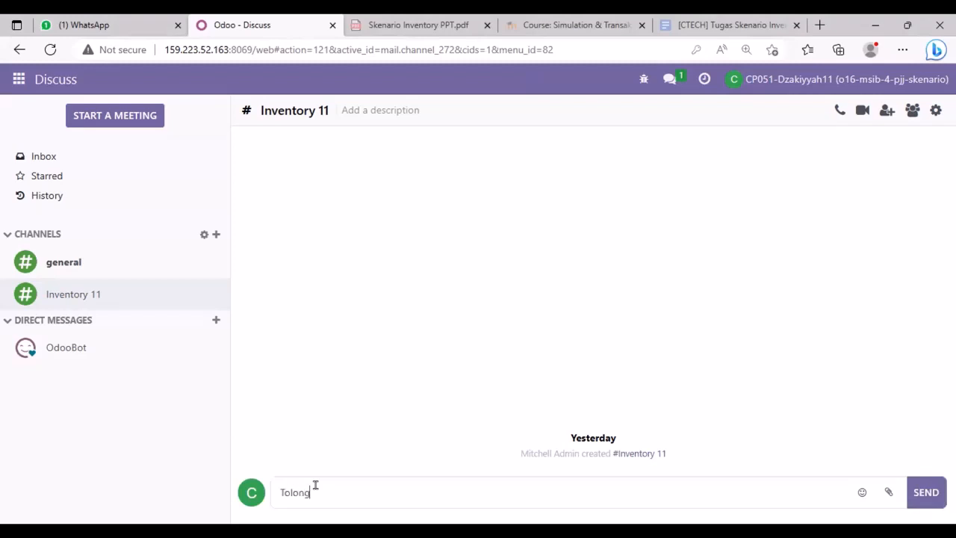
{"action": "type", "text": "membuatkan monufaktur or"}
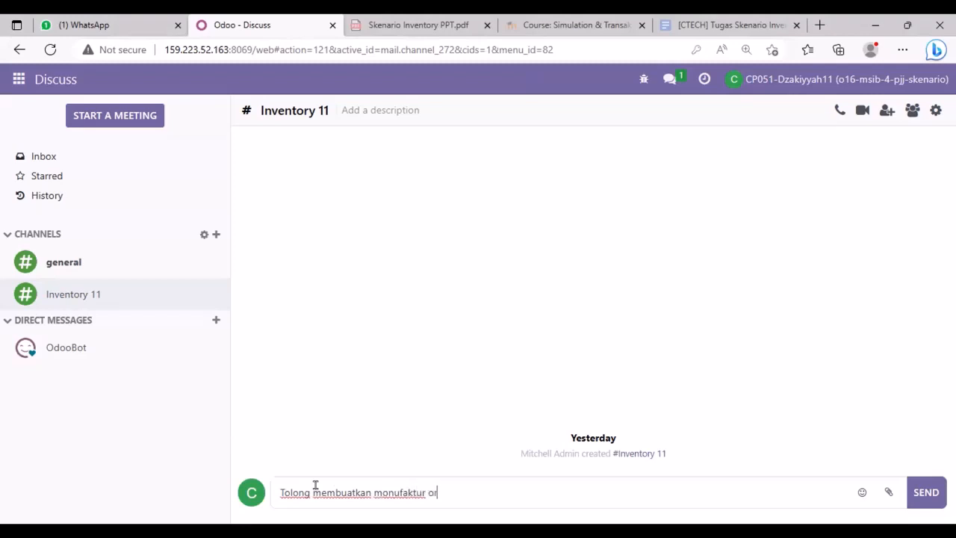
{"action": "type", "text": "der untuk PT Amethyst"}
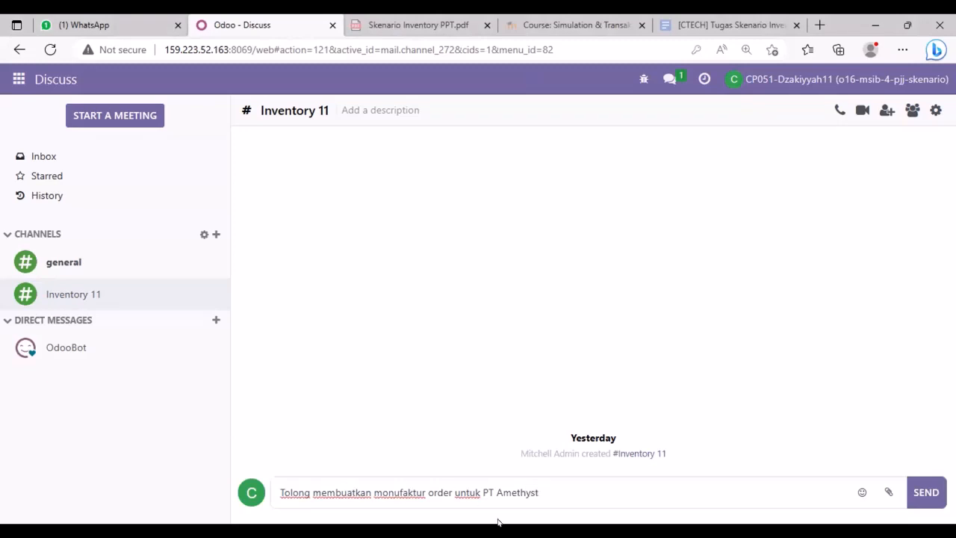
{"action": "left_click", "coordinate": [925, 492]}
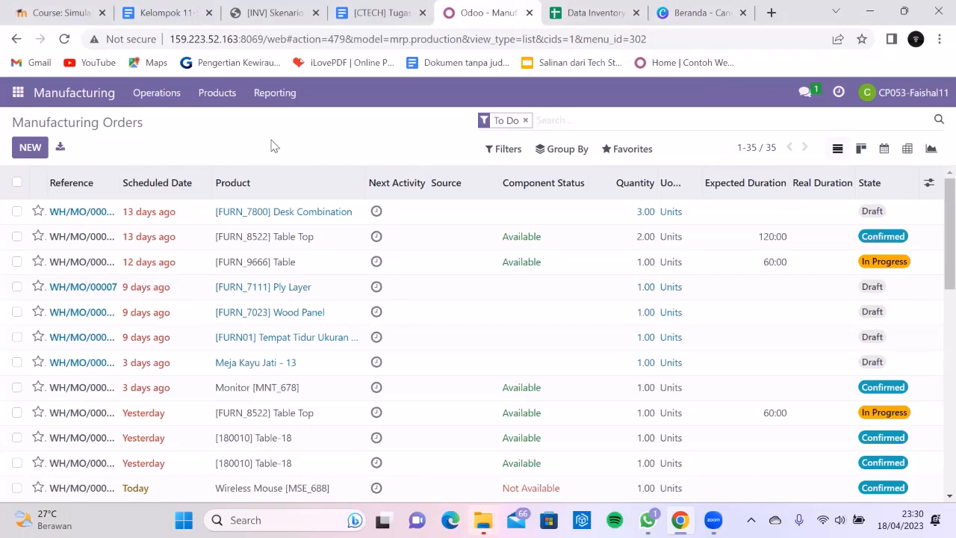
{"action": "left_click", "coordinate": [39, 149]}
{"action": "left_click", "coordinate": [304, 248]}
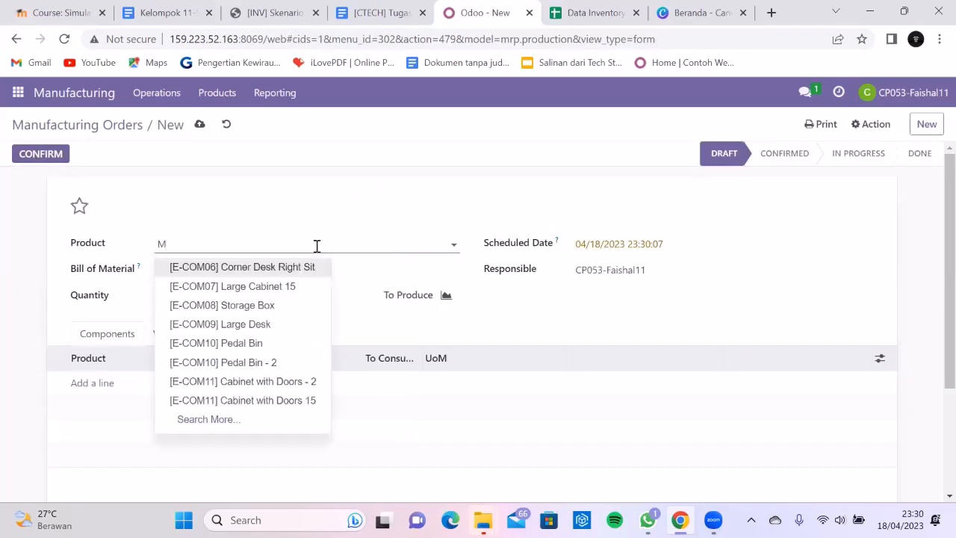
{"action": "type", "text": "Meja"}
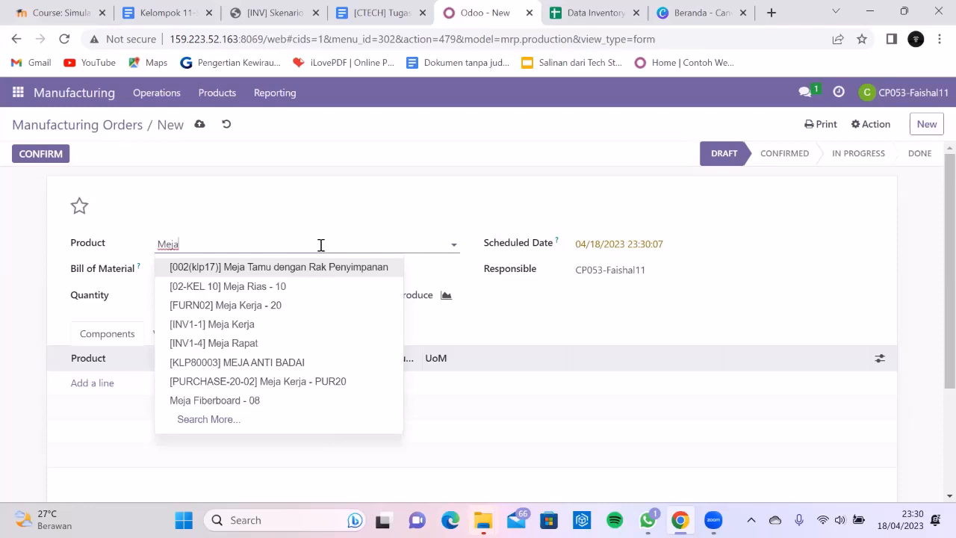
{"action": "left_click", "coordinate": [254, 344]}
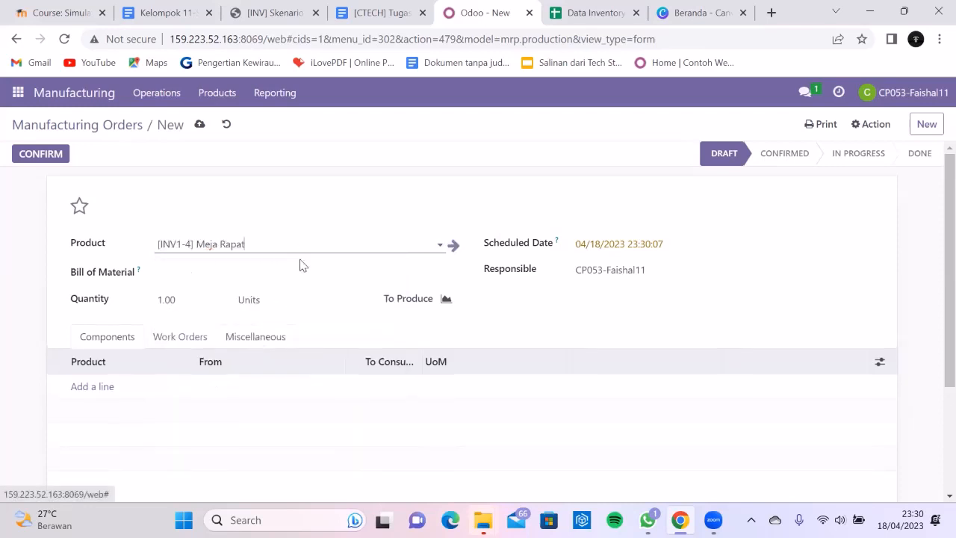
{"action": "left_click", "coordinate": [387, 10]}
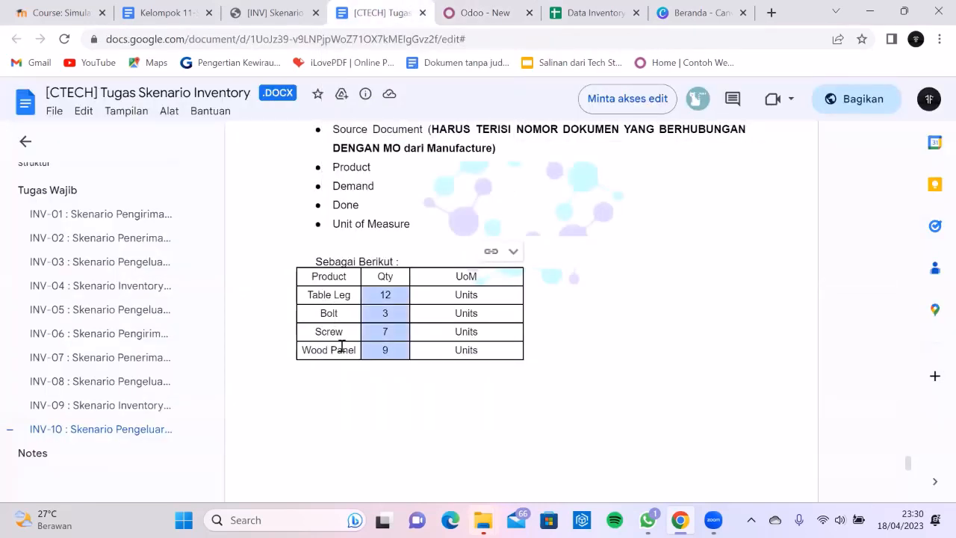
{"action": "left_click", "coordinate": [480, 9]}
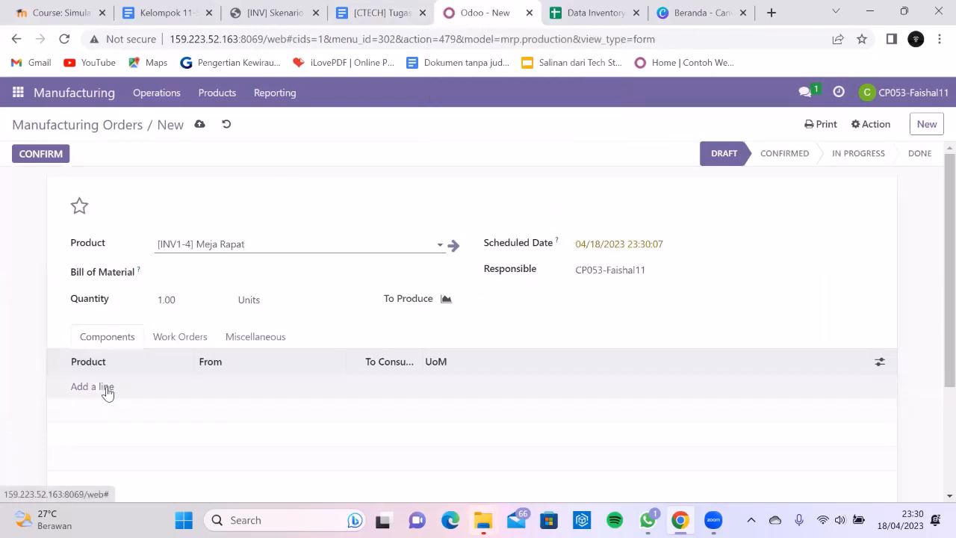
{"action": "left_click", "coordinate": [377, 8]}
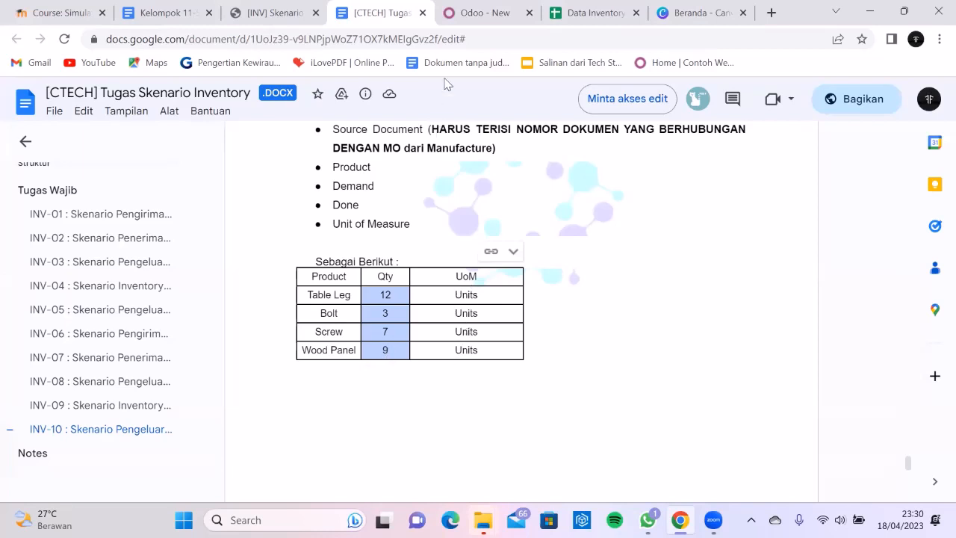
{"action": "left_click", "coordinate": [464, 6]}
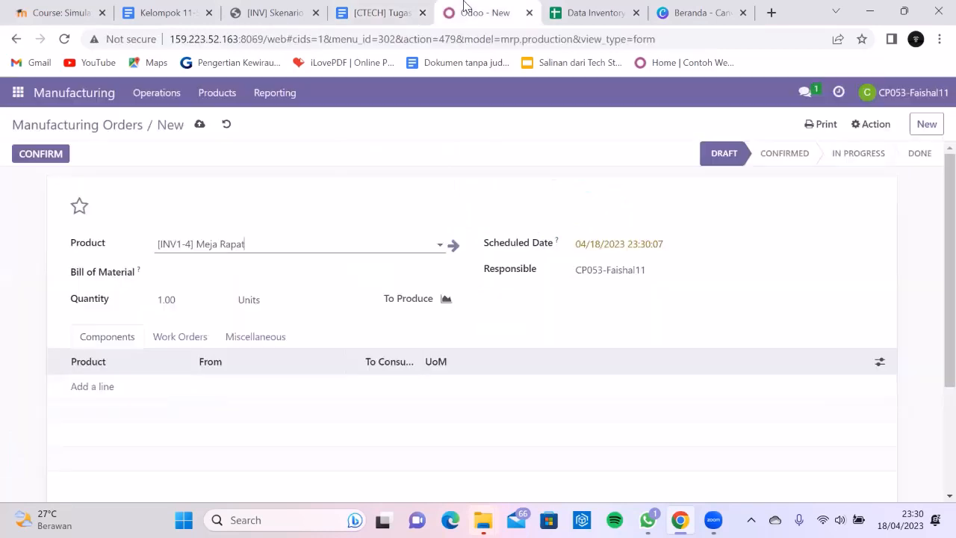
- Add Table Leg 11 and Bolt 11 as the first two component lines
{"action": "left_click", "coordinate": [98, 388]}
{"action": "left_click", "coordinate": [133, 380]}
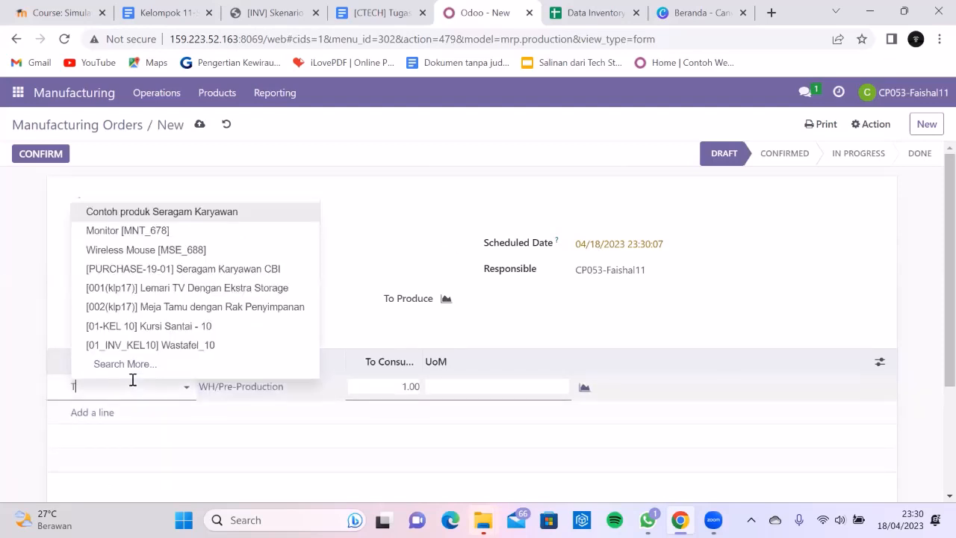
{"action": "type", "text": "Table le"}
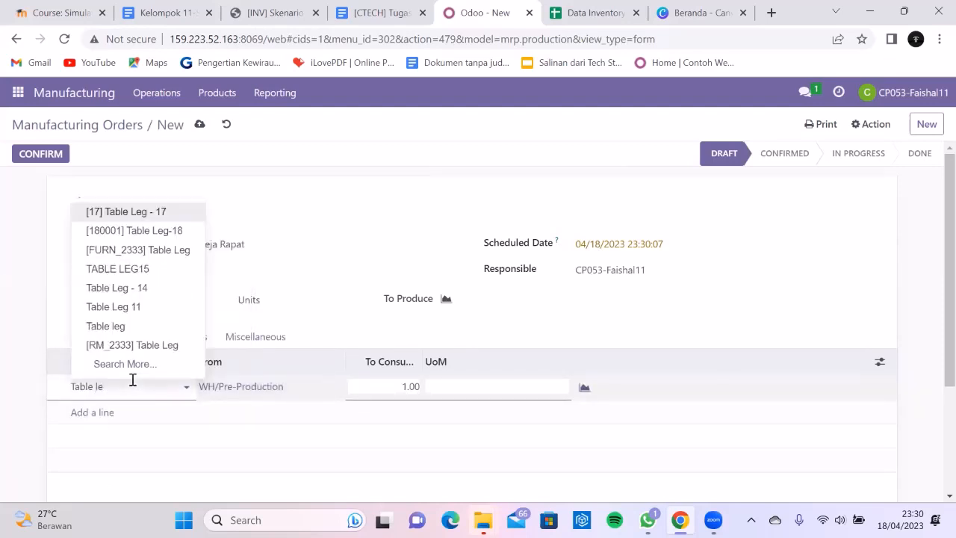
{"action": "left_click", "coordinate": [166, 306]}
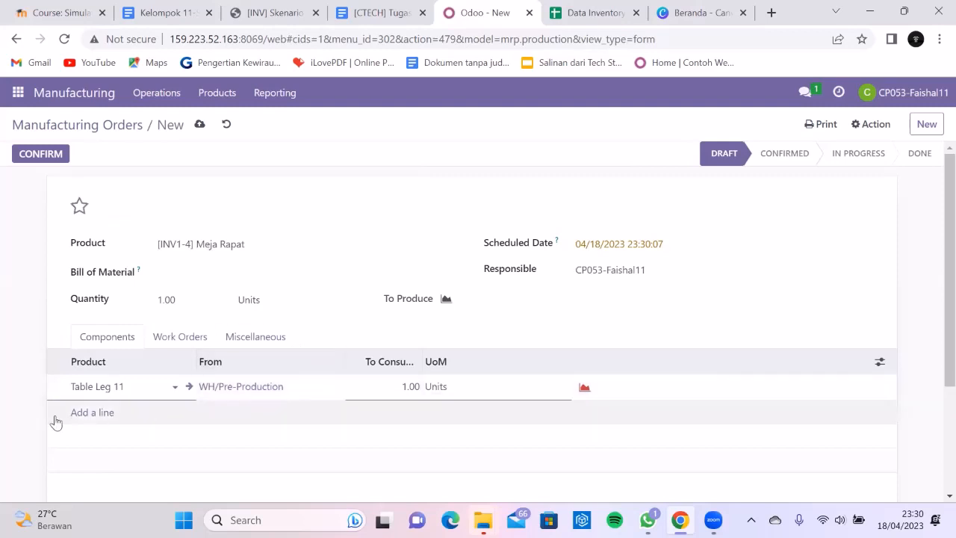
{"action": "left_click", "coordinate": [95, 415]}
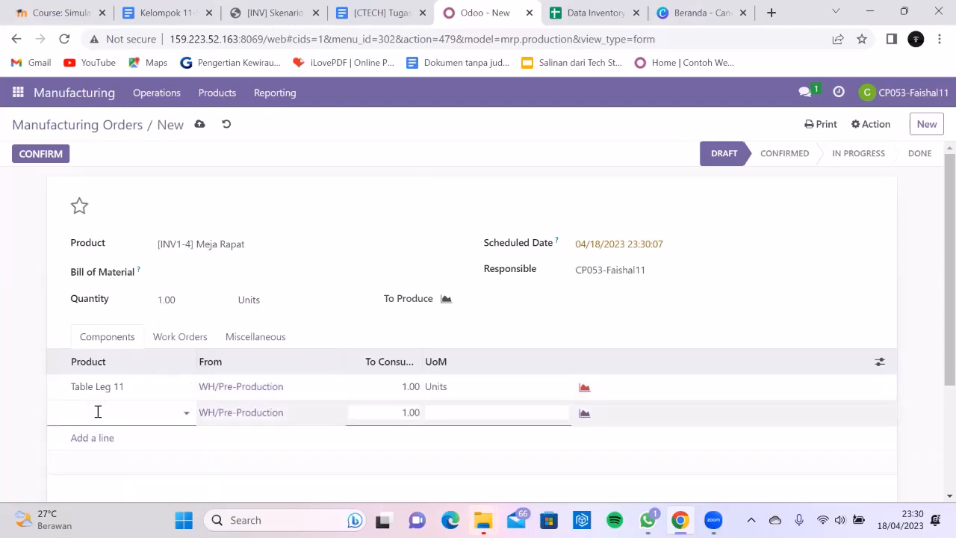
{"action": "type", "text": "Bolt"}
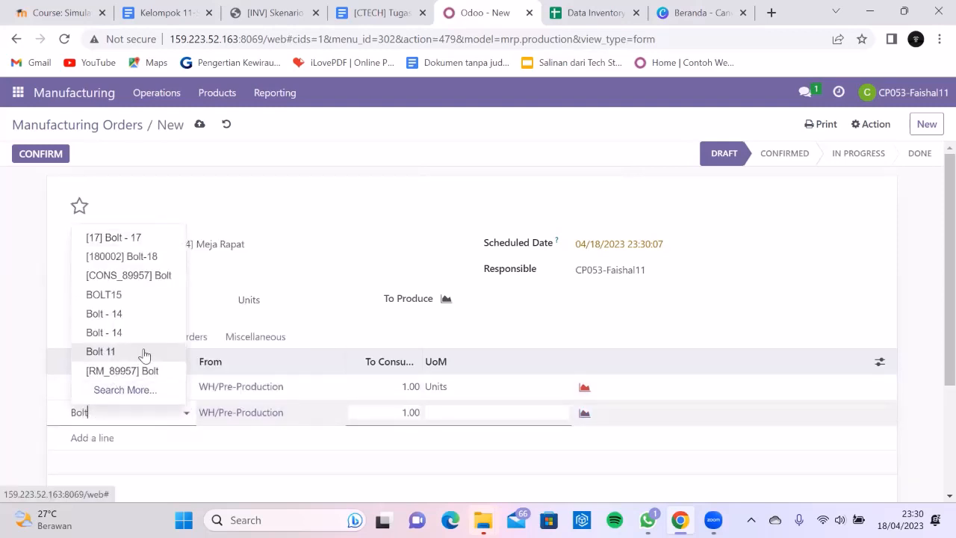
{"action": "left_click", "coordinate": [145, 353]}
- Add Screw 11 and Wood Panel 11 as the third and fourth component lines
{"action": "left_click", "coordinate": [104, 438]}
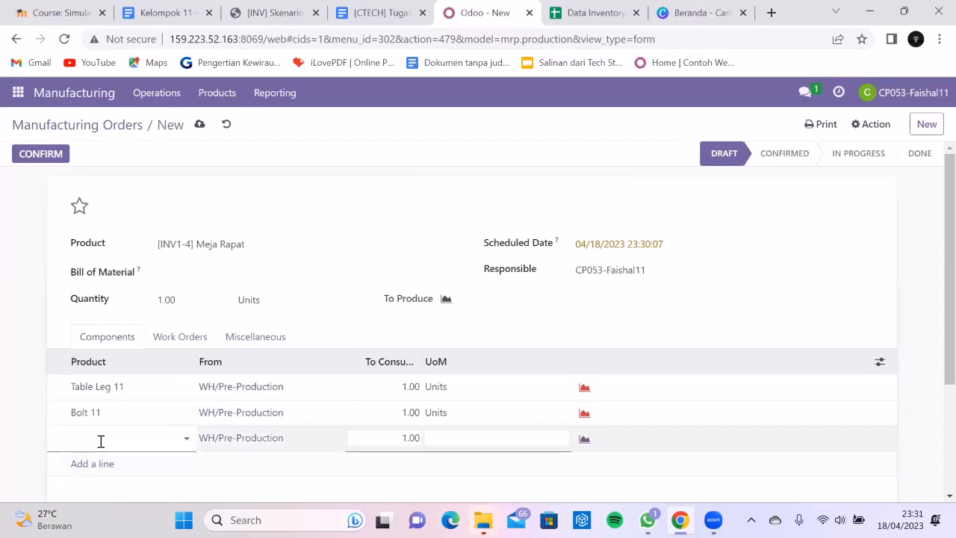
{"action": "type", "text": "Sce"}
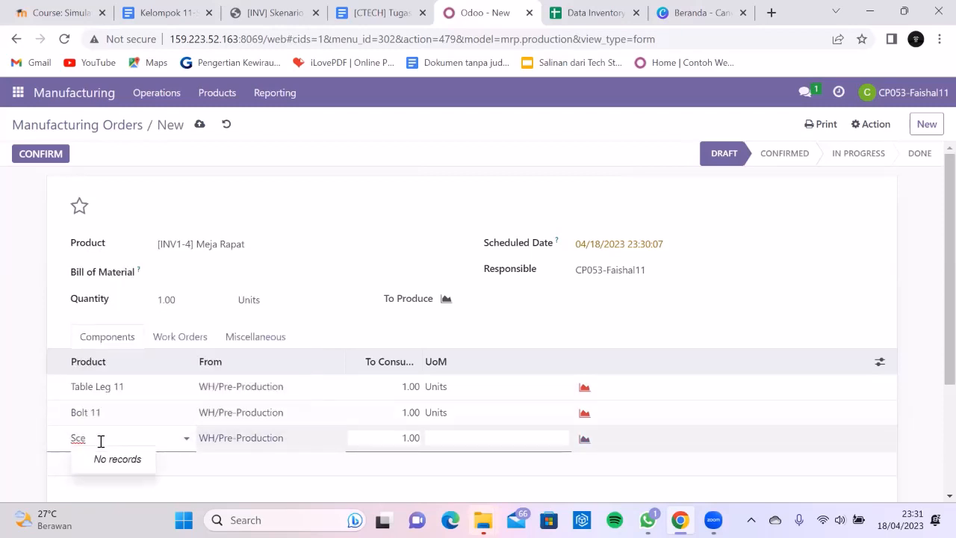
{"action": "key", "text": "BackSpace"}
{"action": "type", "text": "re"}
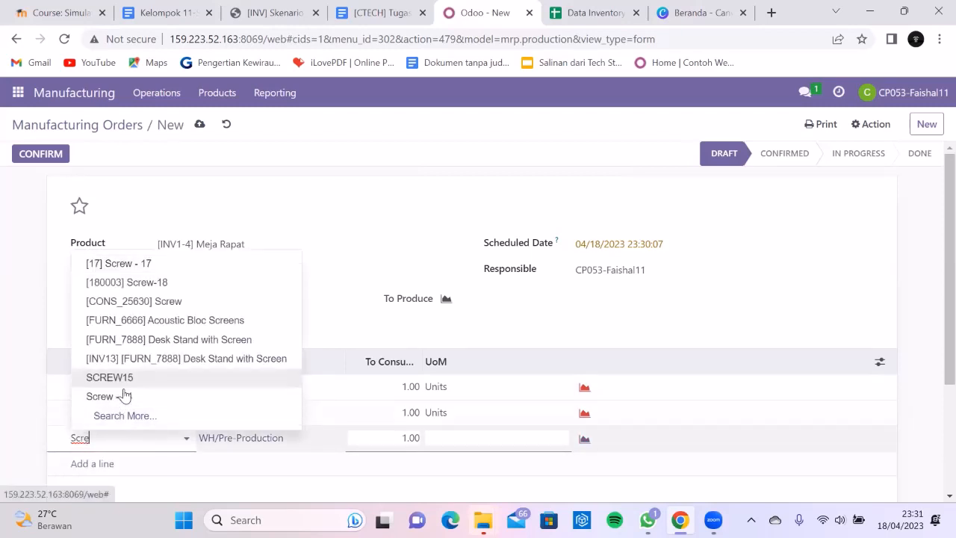
{"action": "type", "text": "e"}
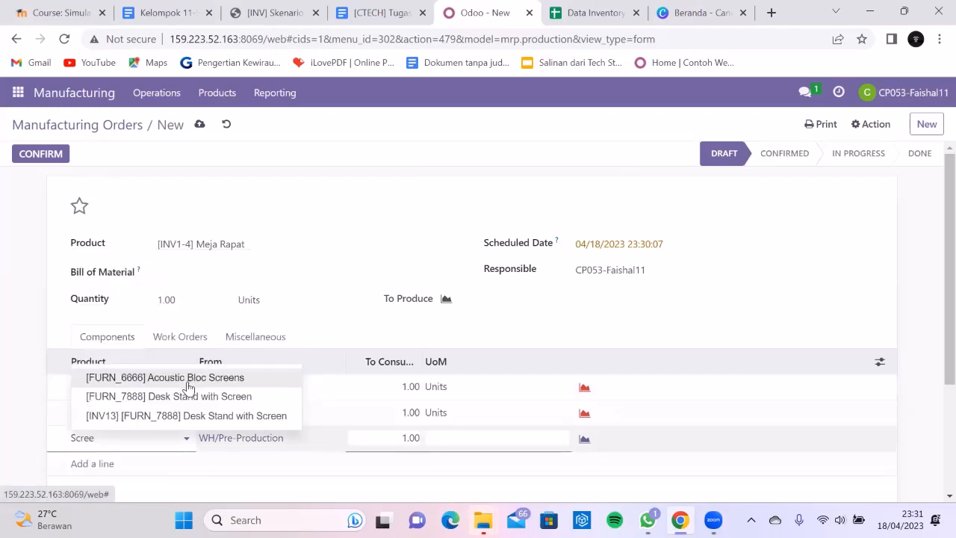
{"action": "key", "text": "BackSpace"}
{"action": "type", "text": "w"}
{"action": "left_click", "coordinate": [139, 395]}
{"action": "scroll", "coordinate": [120, 418], "scroll_direction": "down", "scroll_amount": 2}
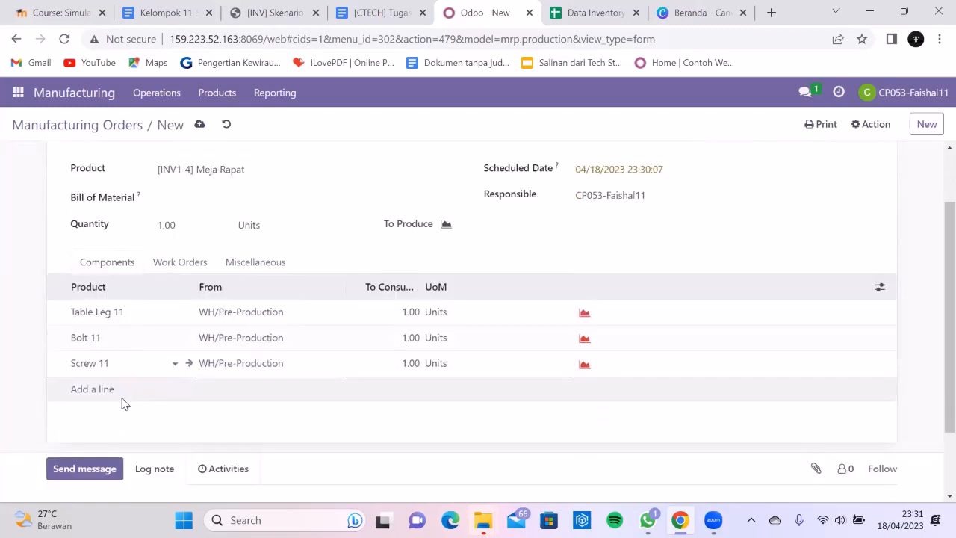
{"action": "left_click", "coordinate": [105, 388]}
{"action": "type", "text": "Wood"}
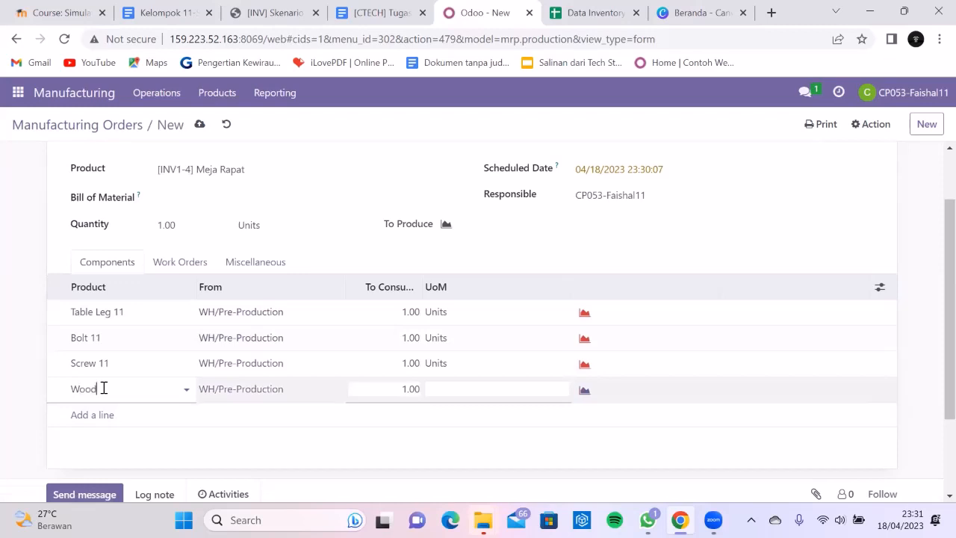
{"action": "type", "text": " panel"}
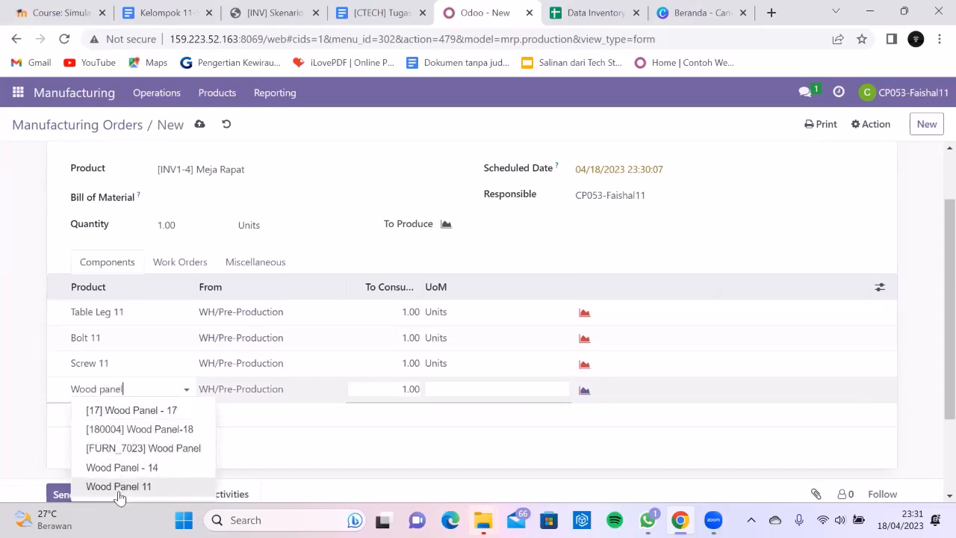
{"action": "left_click", "coordinate": [118, 486]}
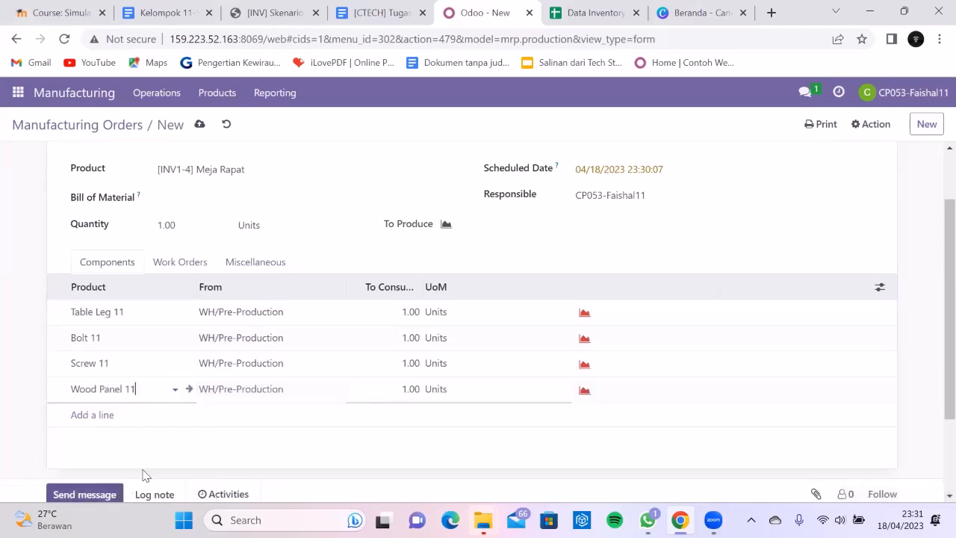
- Set To Consume to 12 Table Leg 11, 3 Bolt 11, 7 Screw 11, 9 Wood Panel 11
{"action": "left_click", "coordinate": [374, 14]}
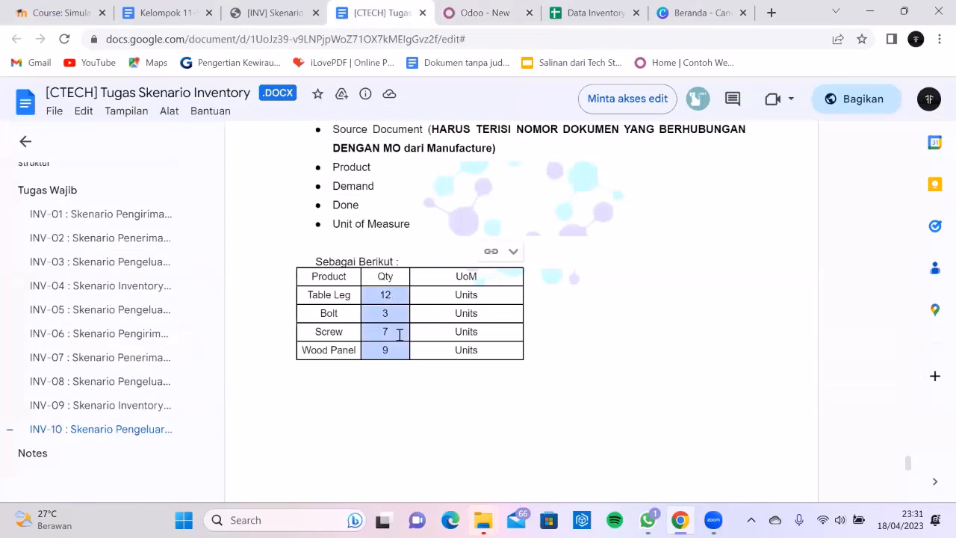
{"action": "left_click", "coordinate": [463, 12]}
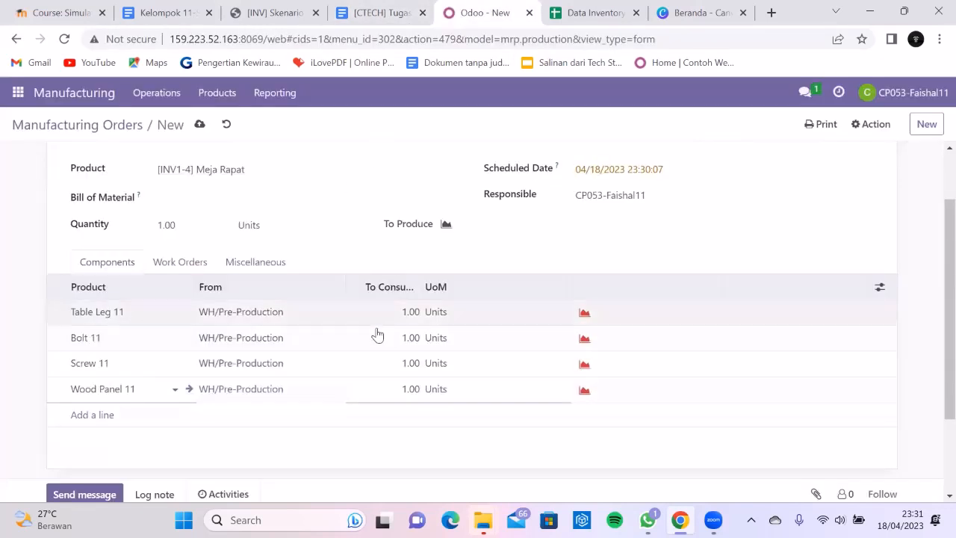
{"action": "left_click", "coordinate": [403, 315]}
{"action": "type", "text": "12"}
{"action": "left_click", "coordinate": [414, 348]}
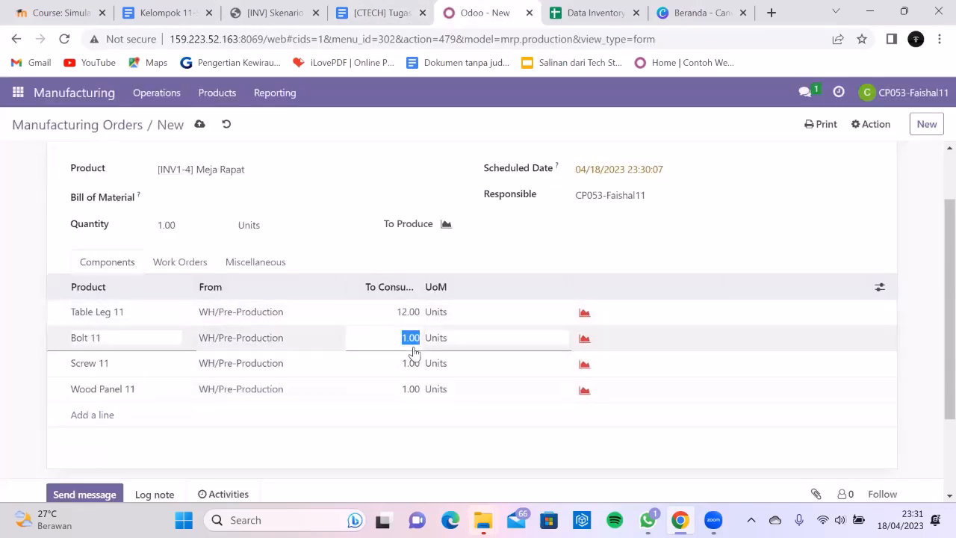
{"action": "type", "text": "3"}
{"action": "left_click", "coordinate": [407, 362]}
{"action": "type", "text": "7"}
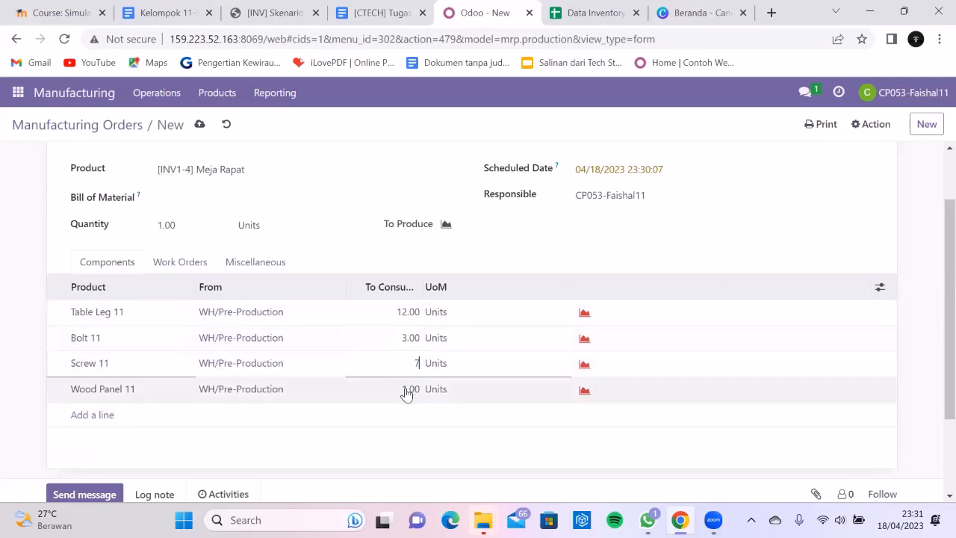
{"action": "left_click", "coordinate": [406, 391]}
{"action": "type", "text": "9"}
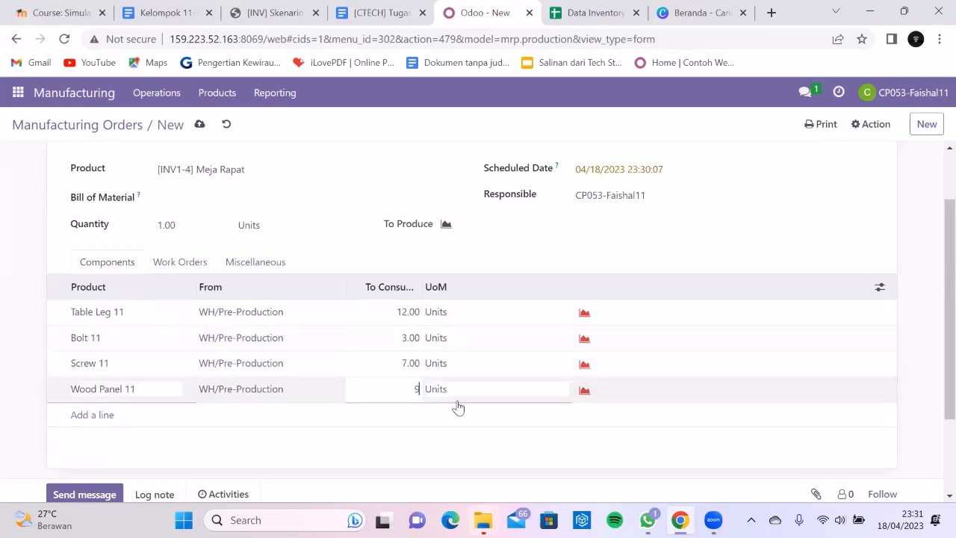
{"action": "left_click", "coordinate": [499, 446]}
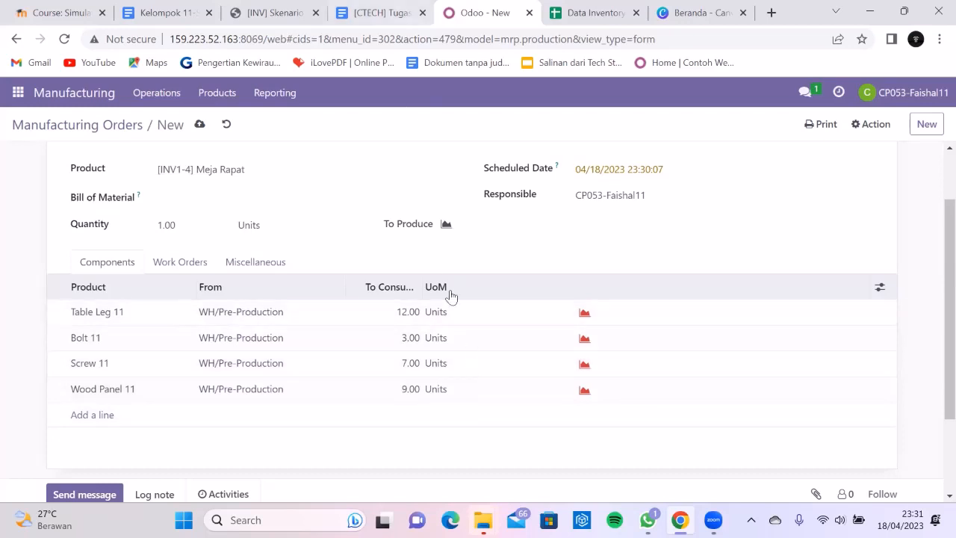
{"action": "left_click", "coordinate": [395, 13]}
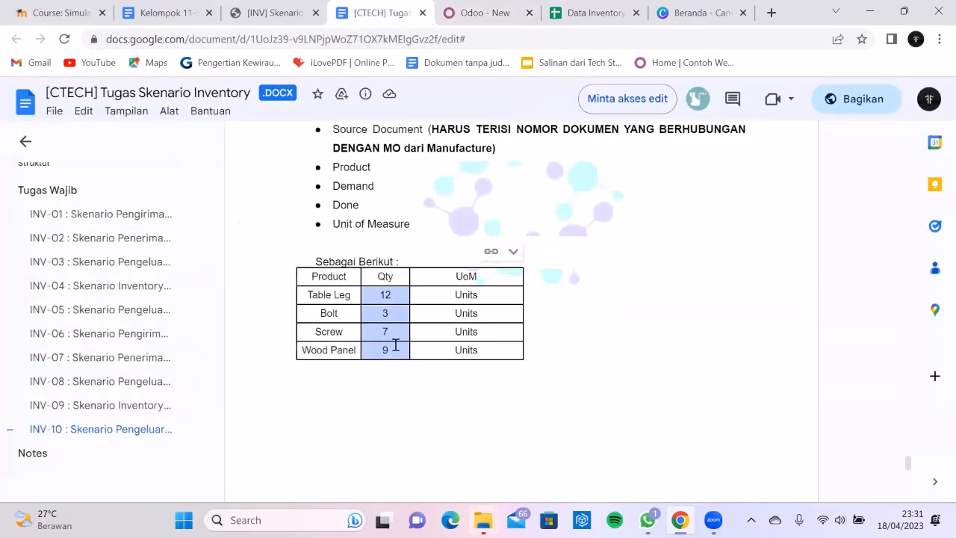
{"action": "left_click", "coordinate": [453, 15]}
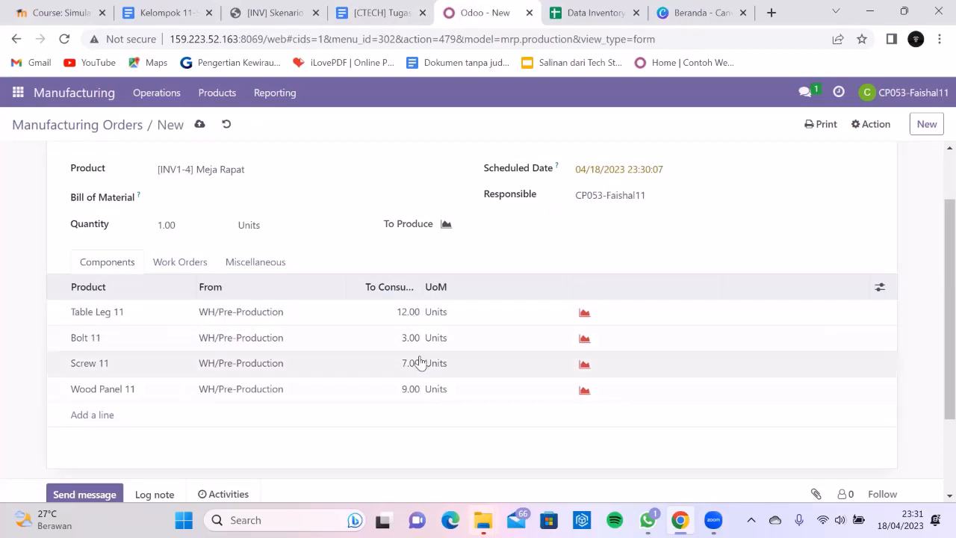
{"action": "scroll", "coordinate": [419, 362], "scroll_direction": "up", "scroll_amount": 1}
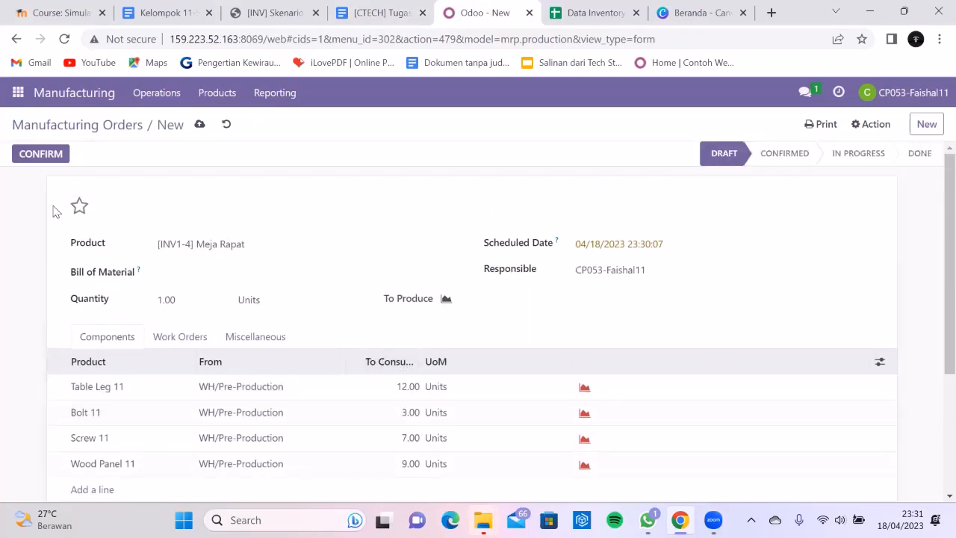
- Confirm the current Meja Rapat order and duplicate it into a new draft
{"action": "left_click", "coordinate": [34, 159]}
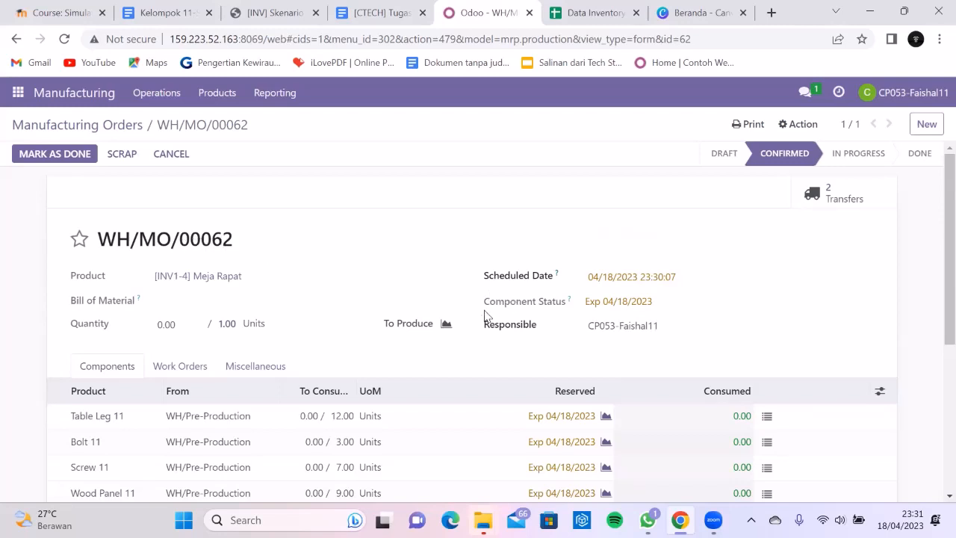
{"action": "scroll", "coordinate": [324, 271], "scroll_direction": "down", "scroll_amount": 1}
{"action": "scroll", "coordinate": [217, 264], "scroll_direction": "up", "scroll_amount": 1}
{"action": "left_click", "coordinate": [796, 124]}
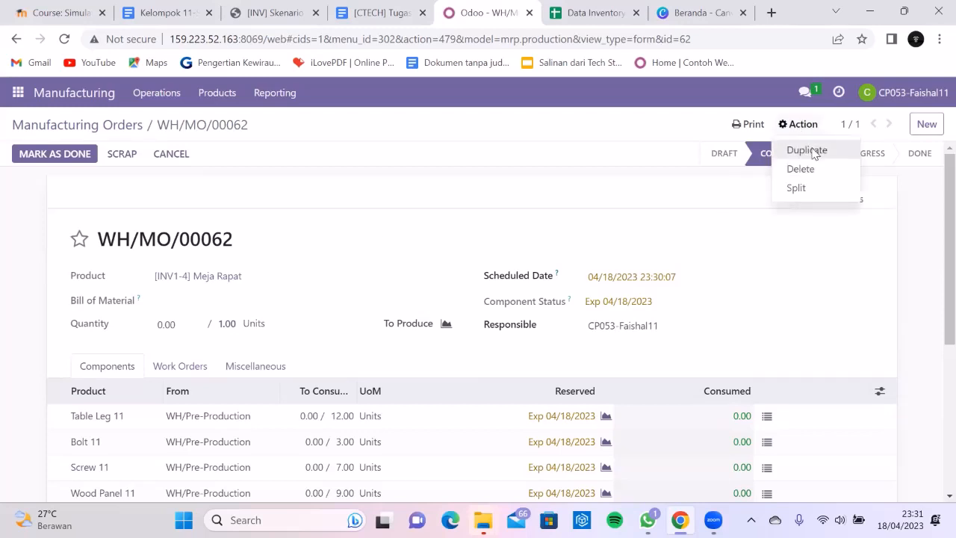
{"action": "left_click", "coordinate": [813, 150]}
{"action": "scroll", "coordinate": [299, 287], "scroll_direction": "down", "scroll_amount": 1}
{"action": "scroll", "coordinate": [298, 276], "scroll_direction": "up", "scroll_amount": 1}
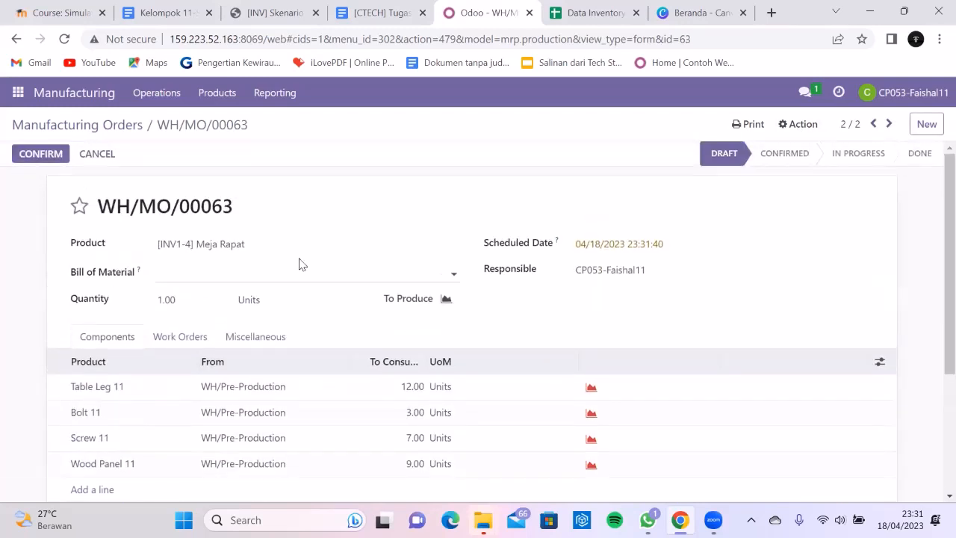
{"action": "scroll", "coordinate": [195, 267], "scroll_direction": "down", "scroll_amount": 2}
{"action": "scroll", "coordinate": [183, 321], "scroll_direction": "up", "scroll_amount": 2}
- Confirm WH/MO/00063, duplicate it as WH/MO/00064, and confirm the new order
{"action": "left_click", "coordinate": [47, 158]}
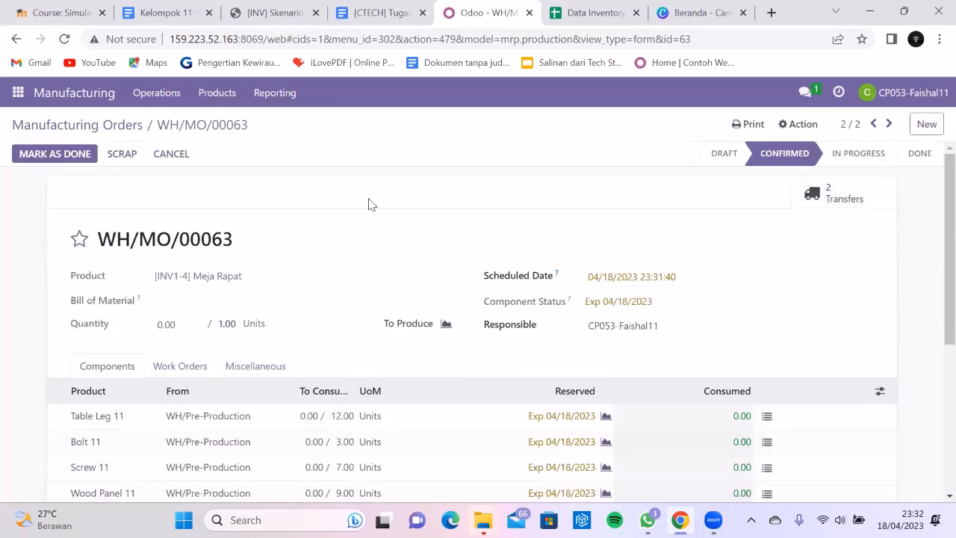
{"action": "left_click", "coordinate": [796, 123]}
{"action": "left_click", "coordinate": [805, 150]}
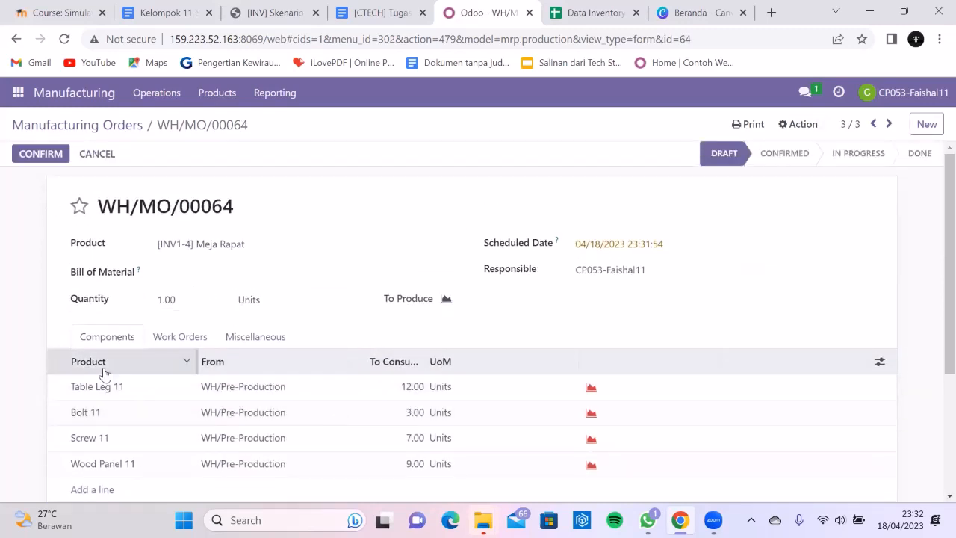
{"action": "left_click", "coordinate": [52, 158]}
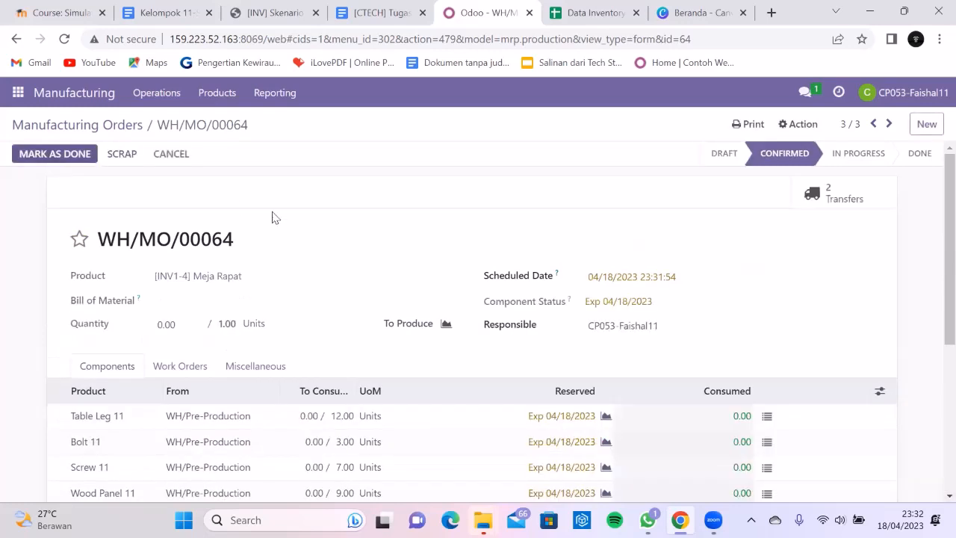
{"action": "scroll", "coordinate": [224, 363], "scroll_direction": "down", "scroll_amount": 2}
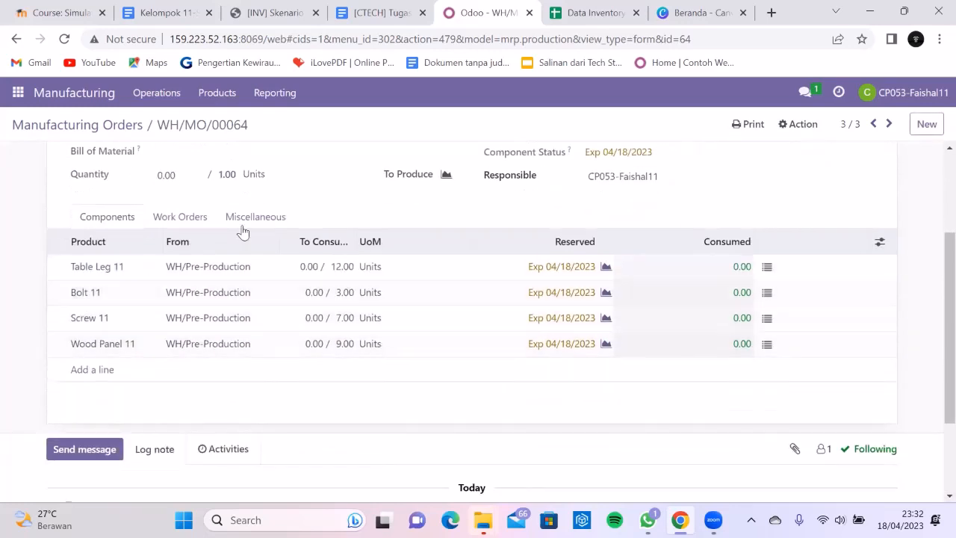
- Return to the Manufacturing Orders list and widen the Reference column
{"action": "left_click", "coordinate": [111, 127]}
{"action": "scroll", "coordinate": [284, 278], "scroll_direction": "down", "scroll_amount": 4}
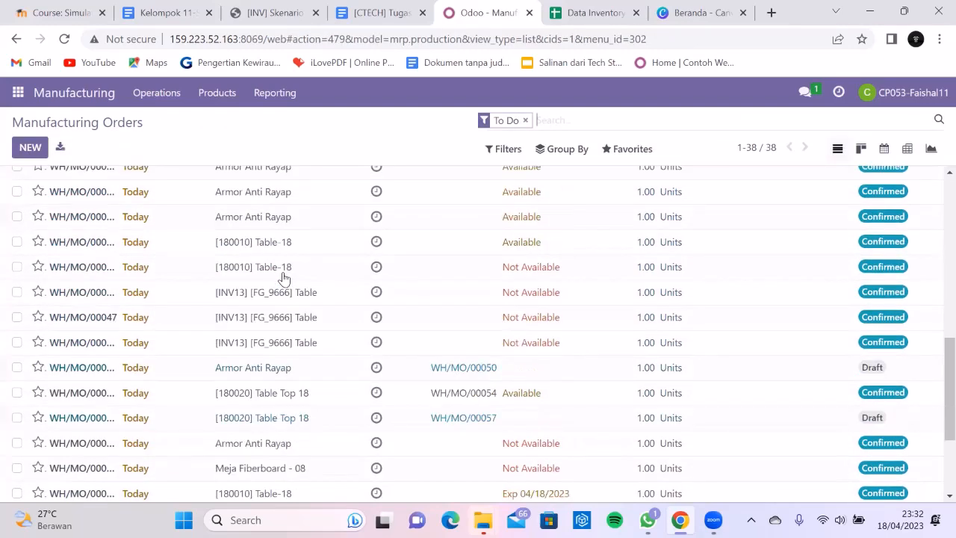
{"action": "scroll", "coordinate": [133, 276], "scroll_direction": "up", "scroll_amount": 8}
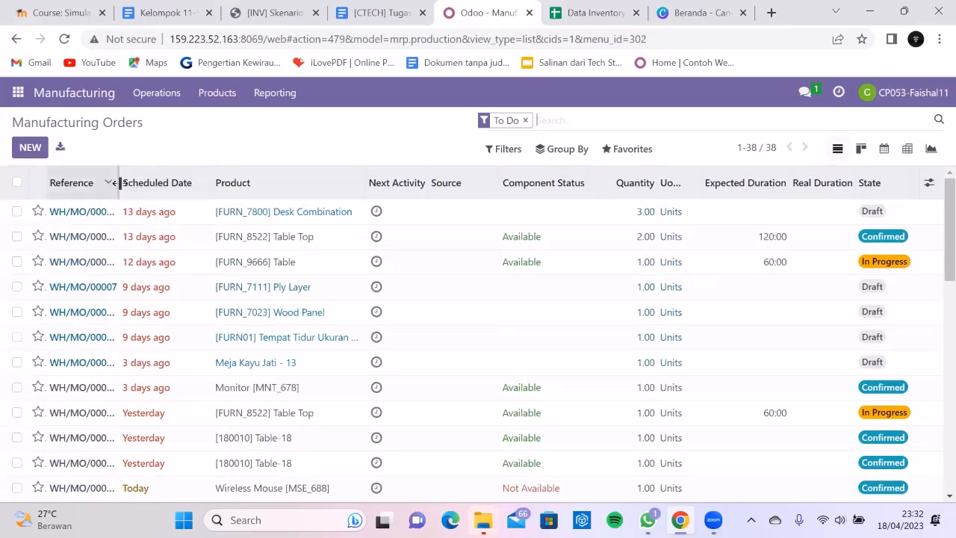
{"action": "left_click_drag", "start_coordinate": [118, 185], "coordinate": [135, 195]}
{"action": "scroll", "coordinate": [147, 258], "scroll_direction": "down", "scroll_amount": 5}
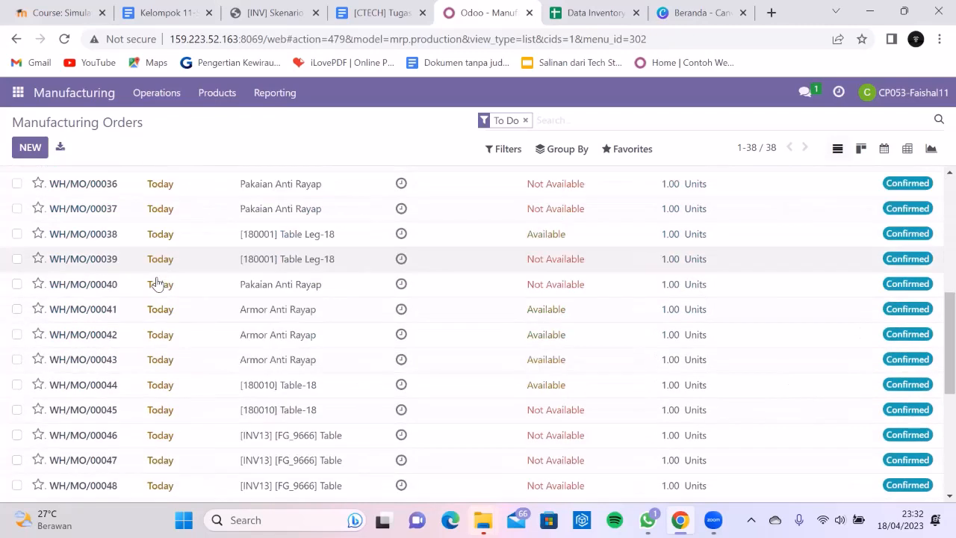
{"action": "scroll", "coordinate": [156, 282], "scroll_direction": "down", "scroll_amount": 4}
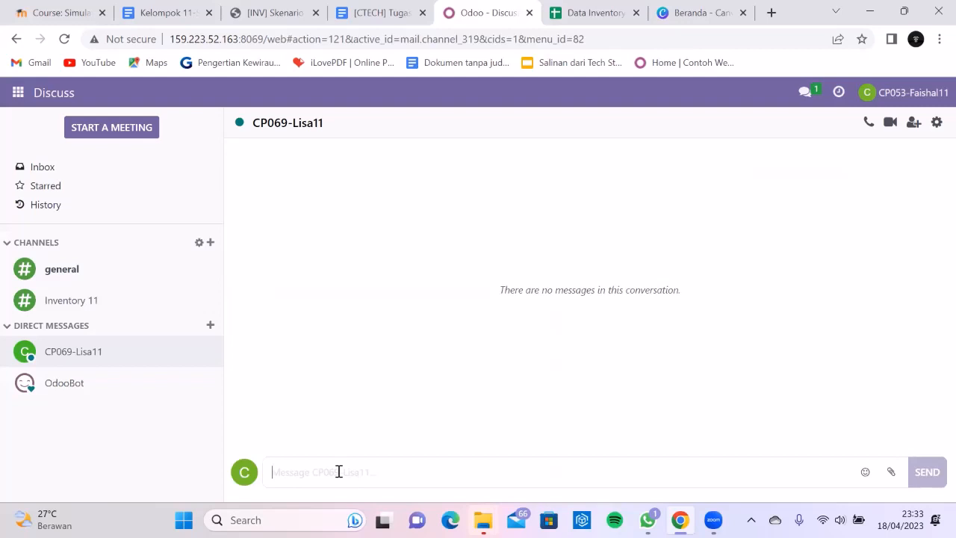
- Send 'Tolong periksa dokumen dengan kode MO/00062 - MO/00064 apakah ada masuk kedalam Internal Transfer, Terimakasih'
{"action": "type", "text": "Tolon"}
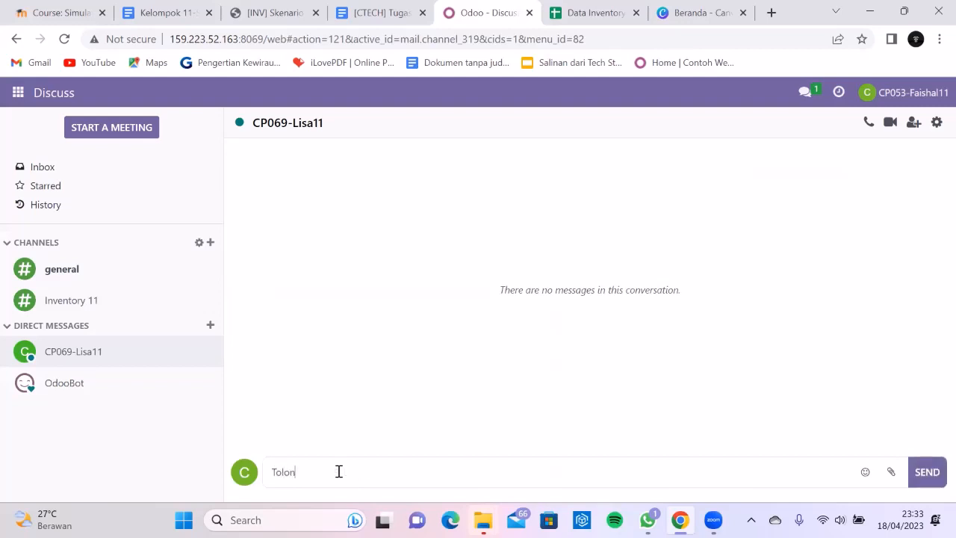
{"action": "type", "text": "g periksa dokumen dengan kode "}
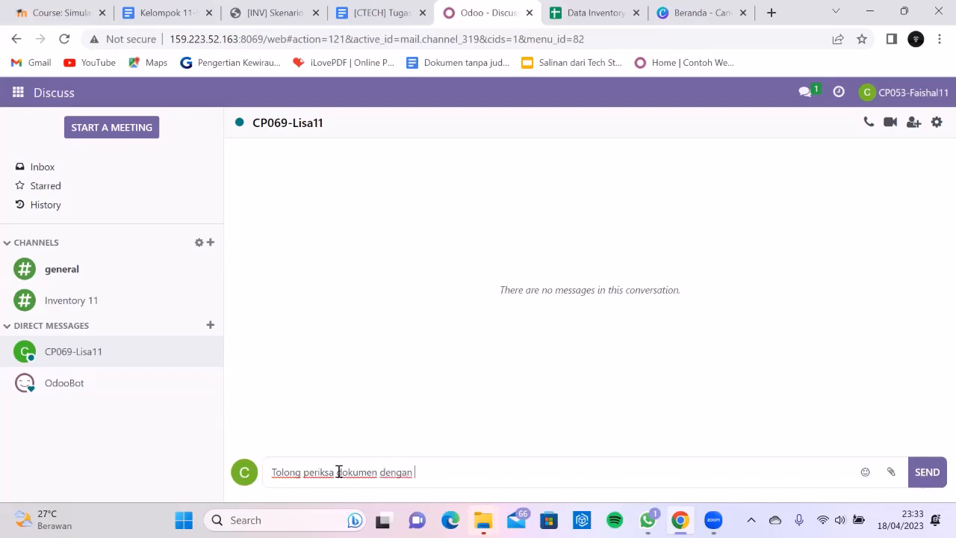
{"action": "type", "text": "MO/00062 - MO/"}
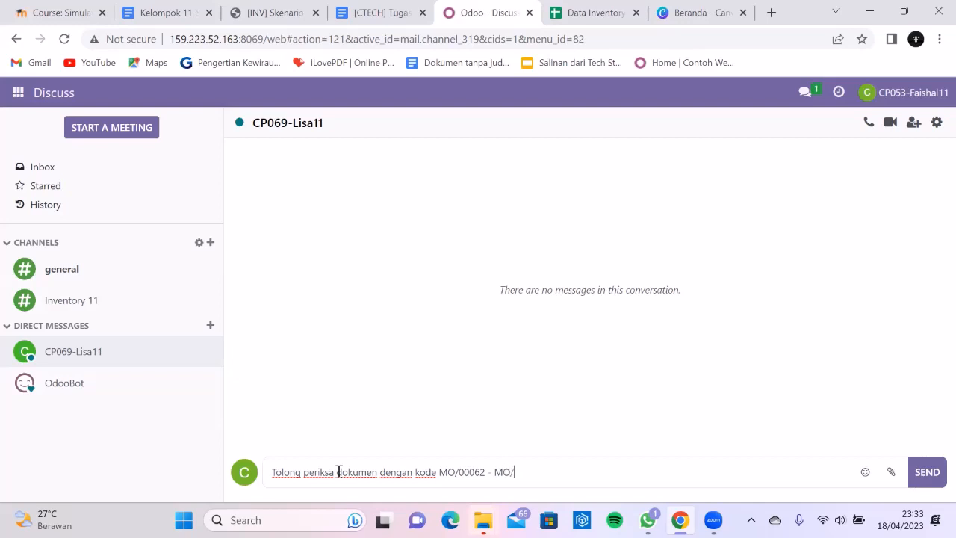
{"action": "type", "text": "000"}
{"action": "type", "text": "64"}
{"action": "type", "text": " apakah "}
{"action": "type", "text": "ada"}
{"action": "key", "text": "BackSpace"}
{"action": "key", "text": "BackSpace"}
{"action": "type", "text": "masuk ked"}
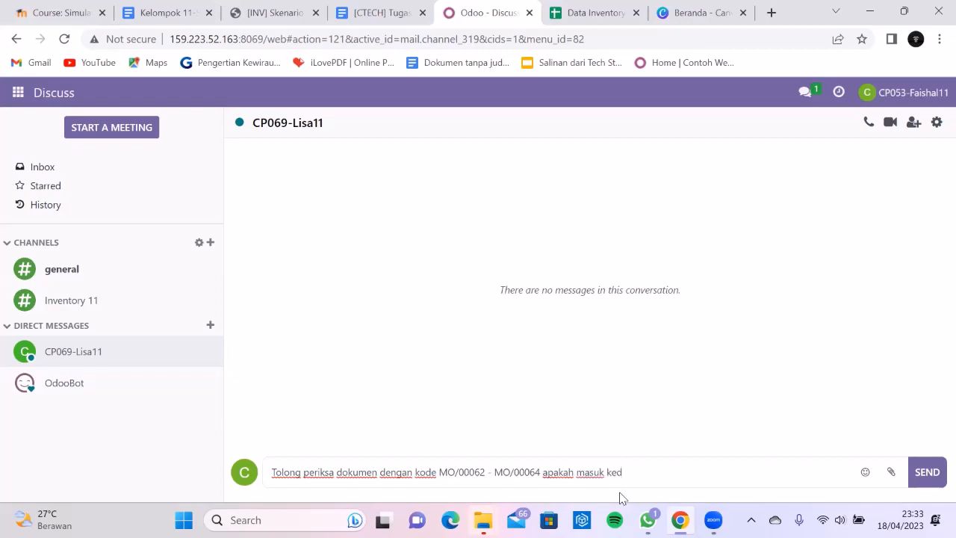
{"action": "type", "text": "alam Internal Transfer"}
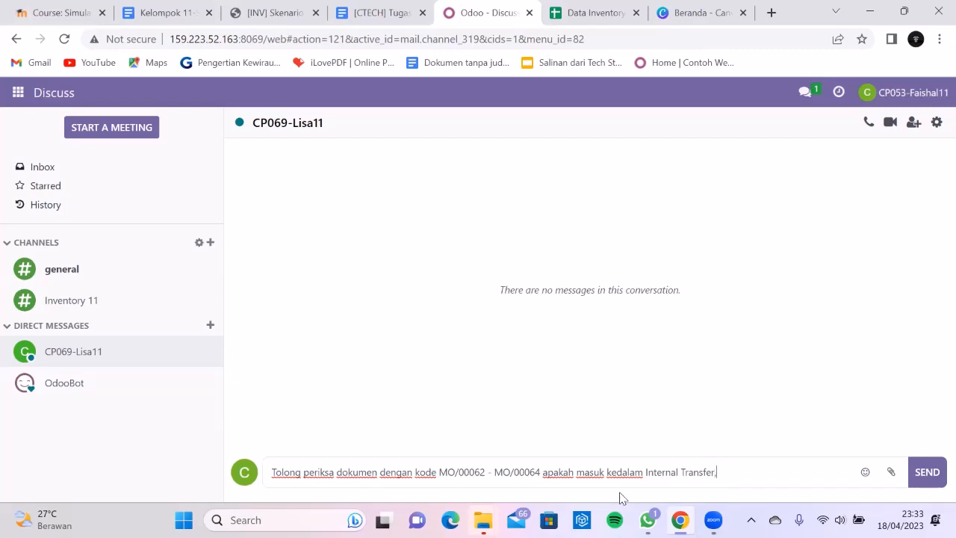
{"action": "type", "text": ", Terimakasih"}
{"action": "left_click", "coordinate": [926, 472]}
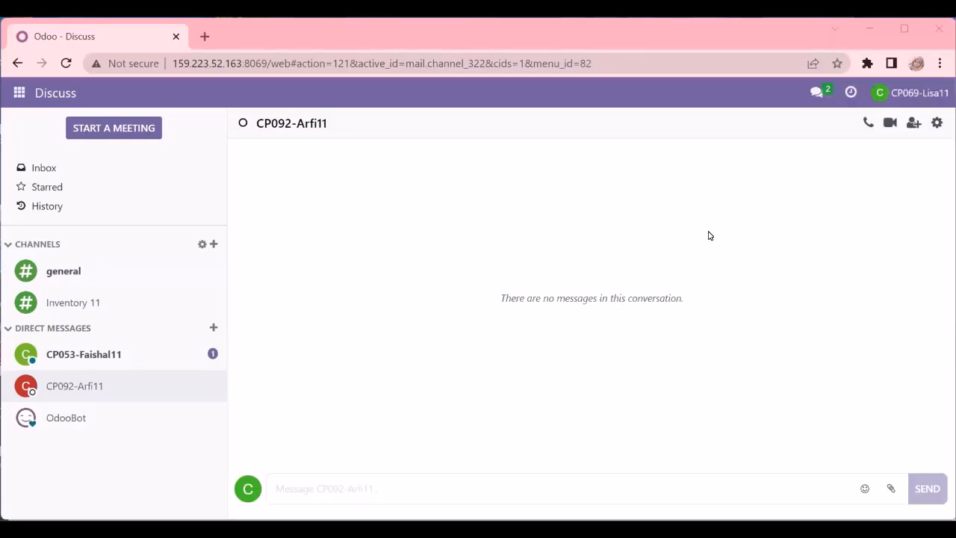
- Read the unread direct message, then switch to Inventory and close the docked chat window
{"action": "left_click", "coordinate": [100, 362]}
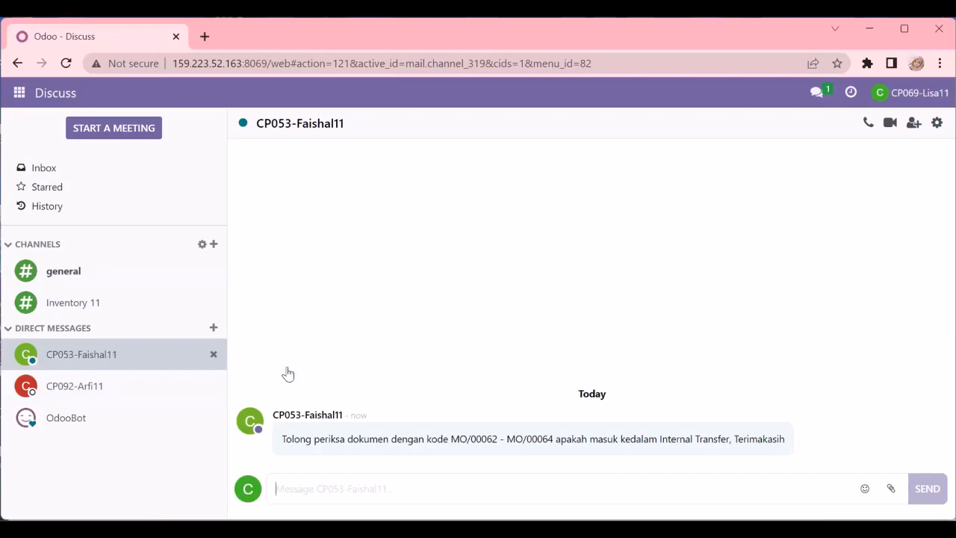
{"action": "left_click", "coordinate": [20, 94]}
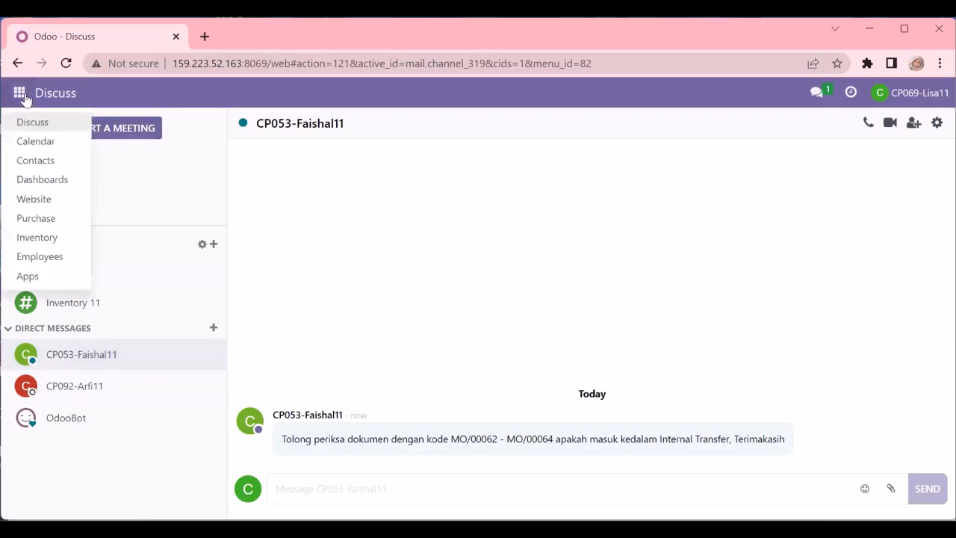
{"action": "left_click", "coordinate": [47, 236]}
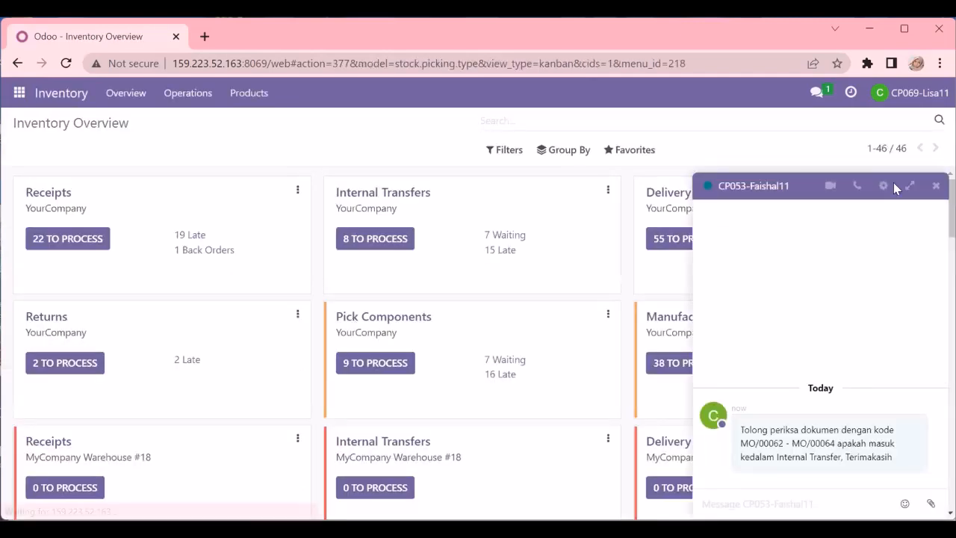
{"action": "left_click", "coordinate": [934, 186]}
- Open YourCompany Internal Transfers, group them by Status, and expand the Ready group
{"action": "left_click", "coordinate": [401, 196]}
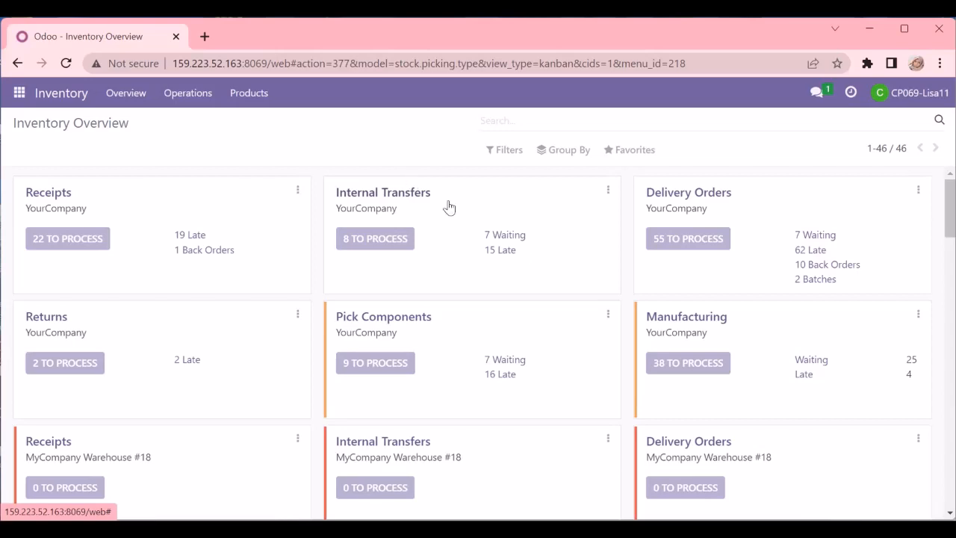
{"action": "left_click", "coordinate": [566, 152]}
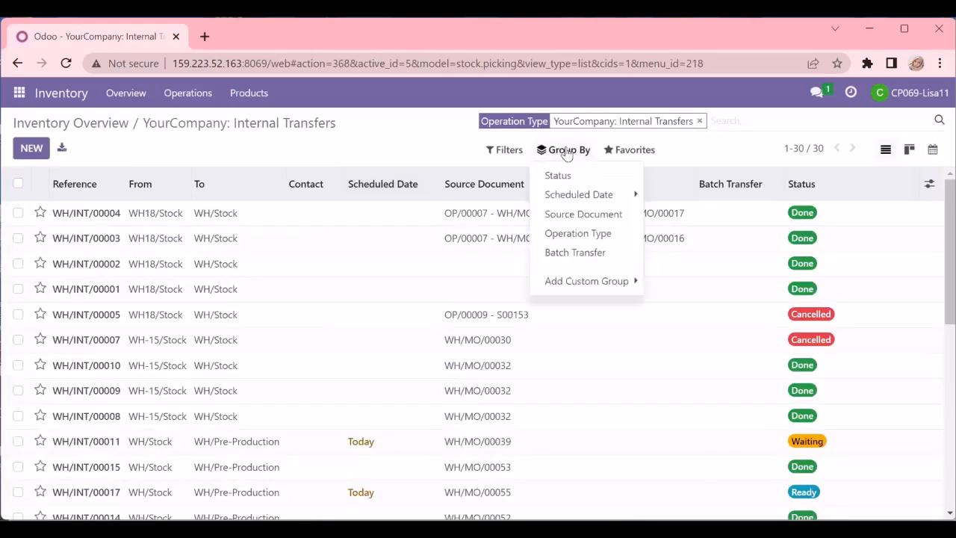
{"action": "left_click", "coordinate": [558, 174]}
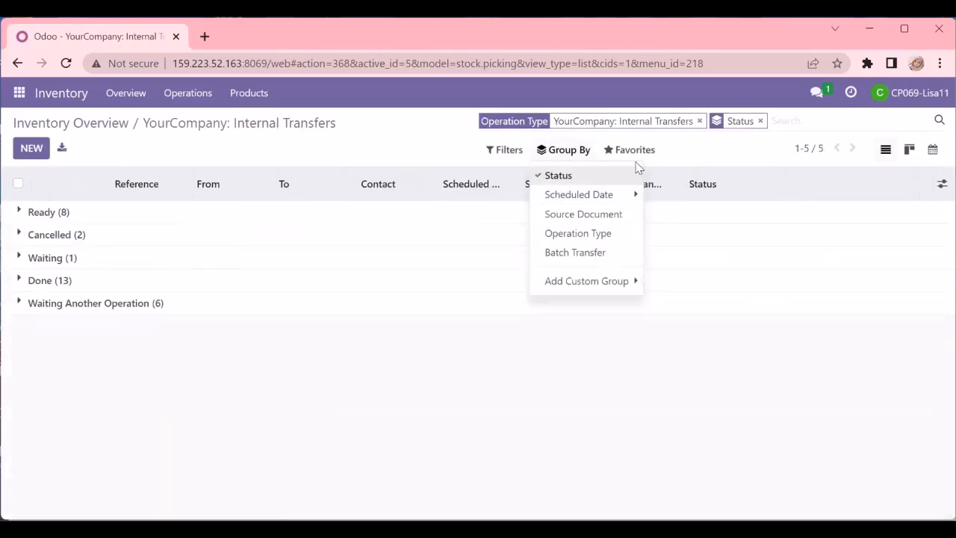
{"action": "left_click", "coordinate": [18, 213]}
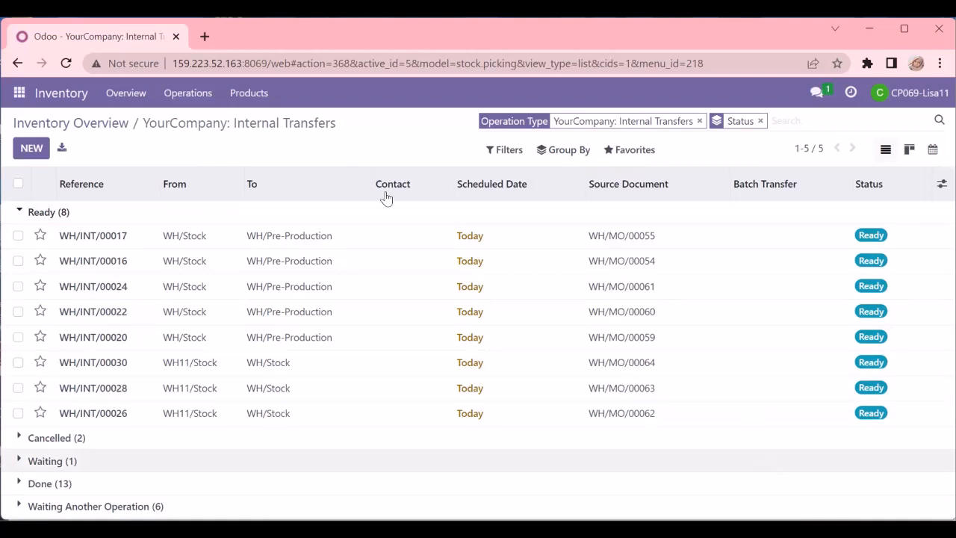
- In Discuss, send a colleague the pasted screenshot asking to validate MO00062 - MO00064 internal transfers
{"action": "left_click", "coordinate": [18, 94]}
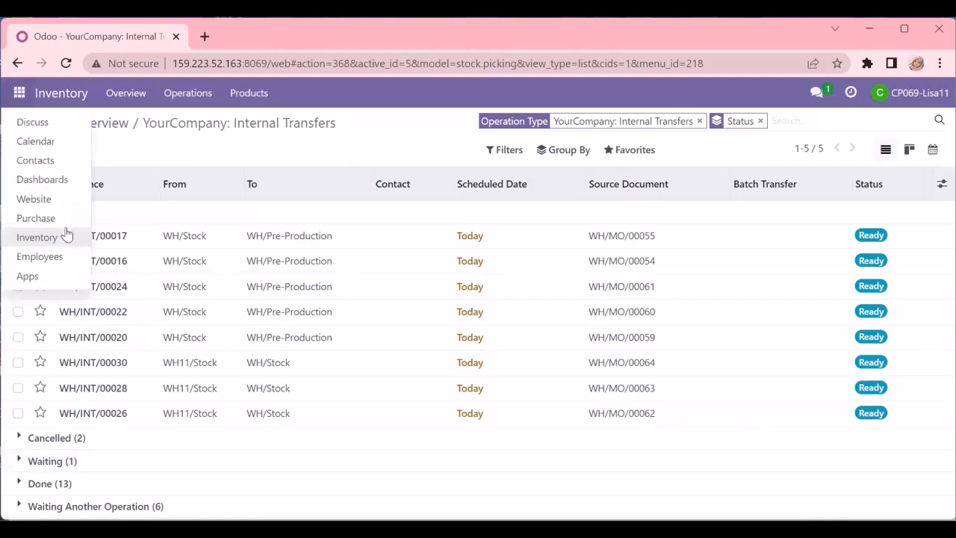
{"action": "left_click", "coordinate": [35, 124]}
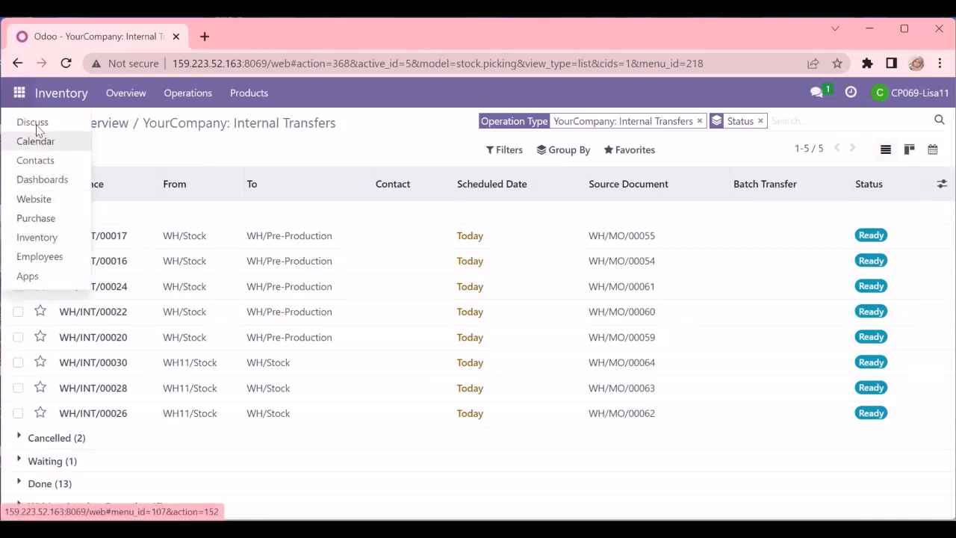
{"action": "left_click", "coordinate": [75, 386]}
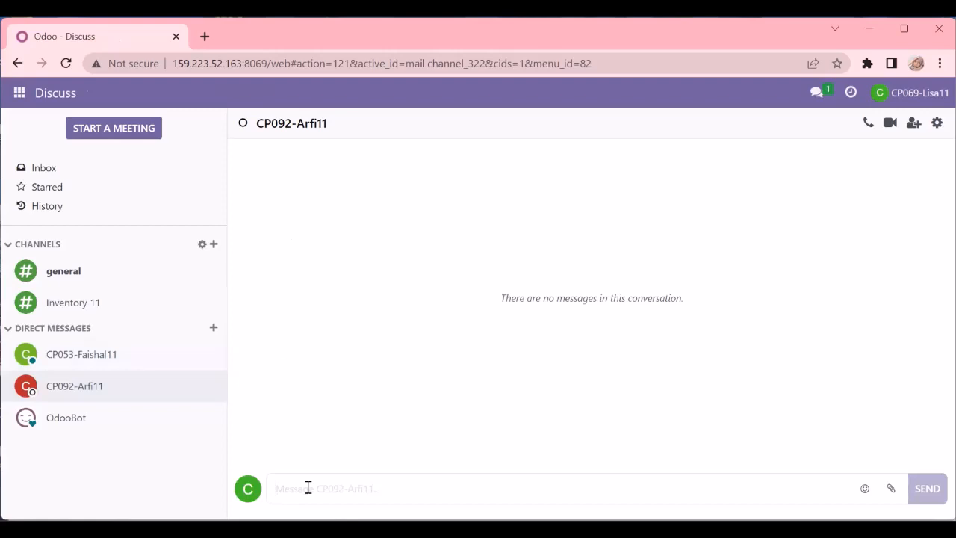
{"action": "key", "text": "ctrl+v"}
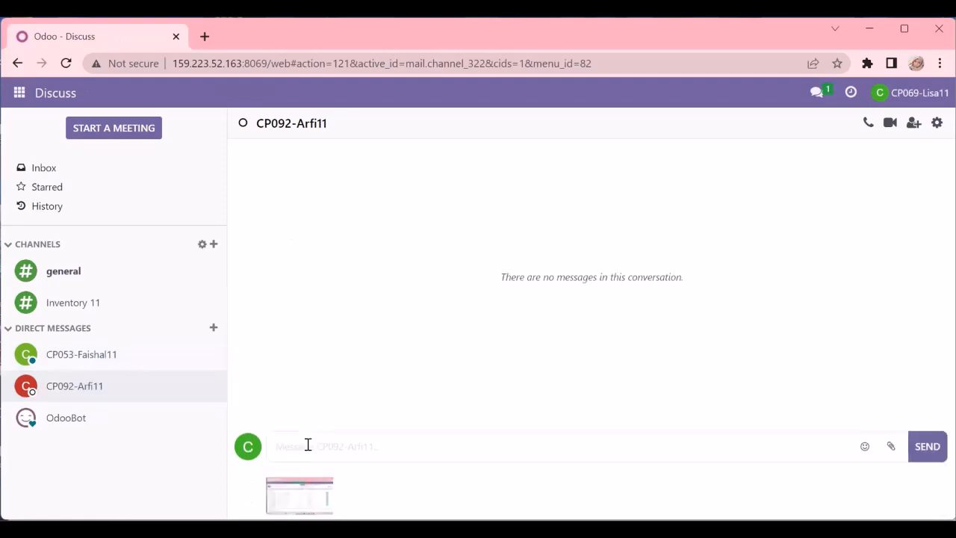
{"action": "type", "text": "tolong"}
{"action": "type", "text": " aalidate dokumen dengan kode"}
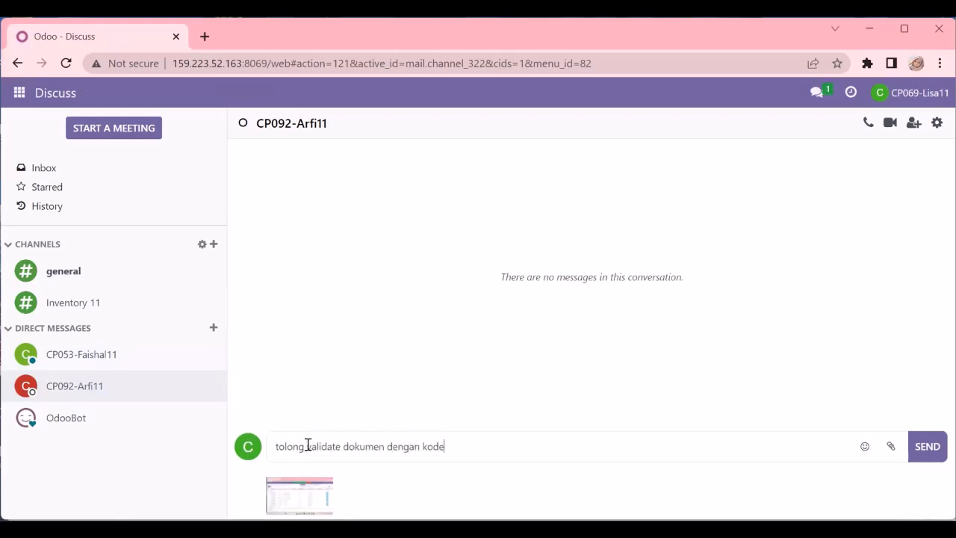
{"action": "type", "text": " MO00062 - MO0006"}
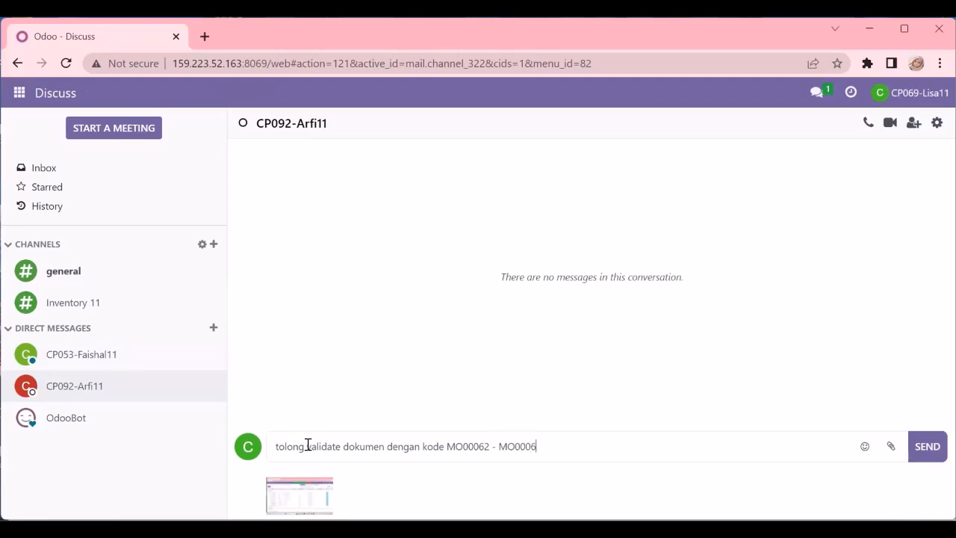
{"action": "type", "text": "4 Di internal tra"}
{"action": "type", "text": "ns"}
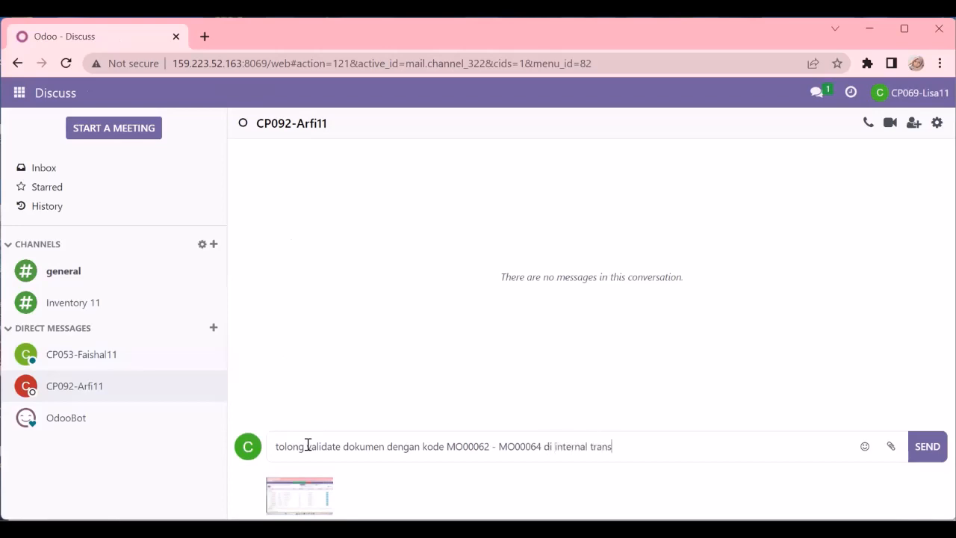
{"action": "type", "text": "fer inventory, Thanks!"}
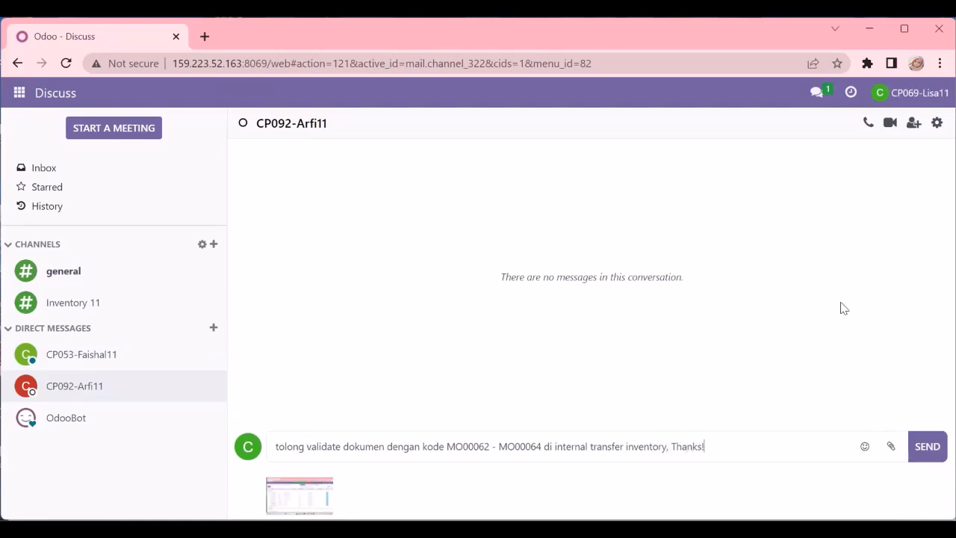
{"action": "left_click", "coordinate": [926, 447]}
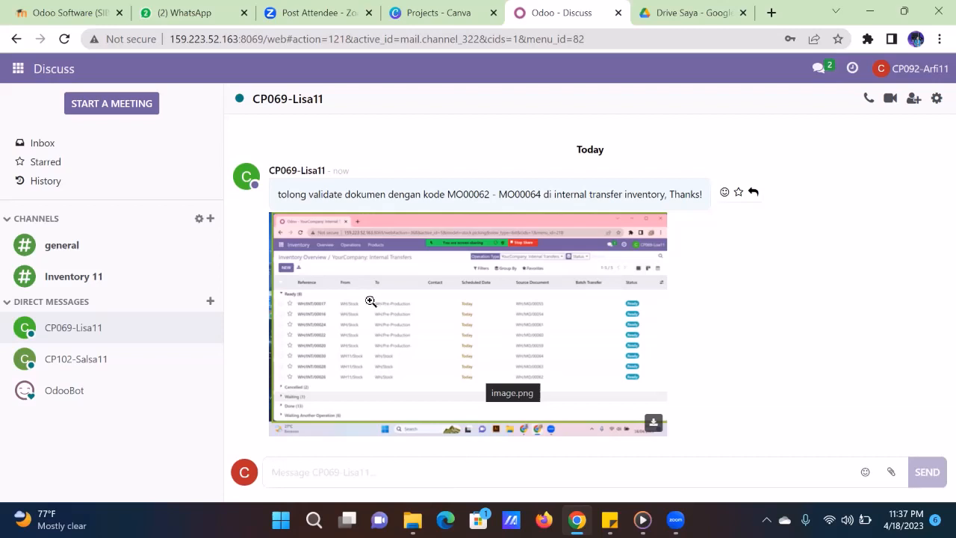
- From Inventory's 8 to-process internal transfers, open WH/INT/00026
{"action": "left_click", "coordinate": [21, 69]}
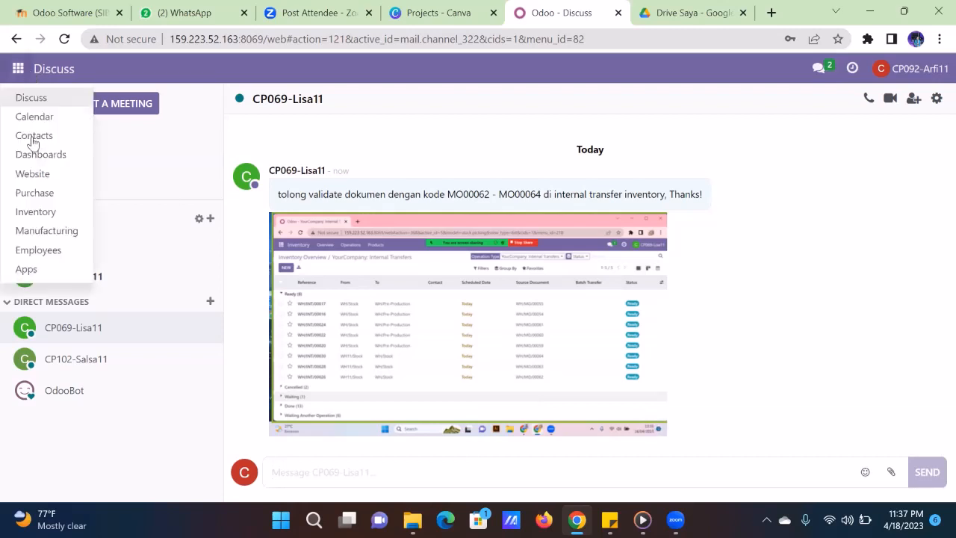
{"action": "left_click", "coordinate": [45, 215]}
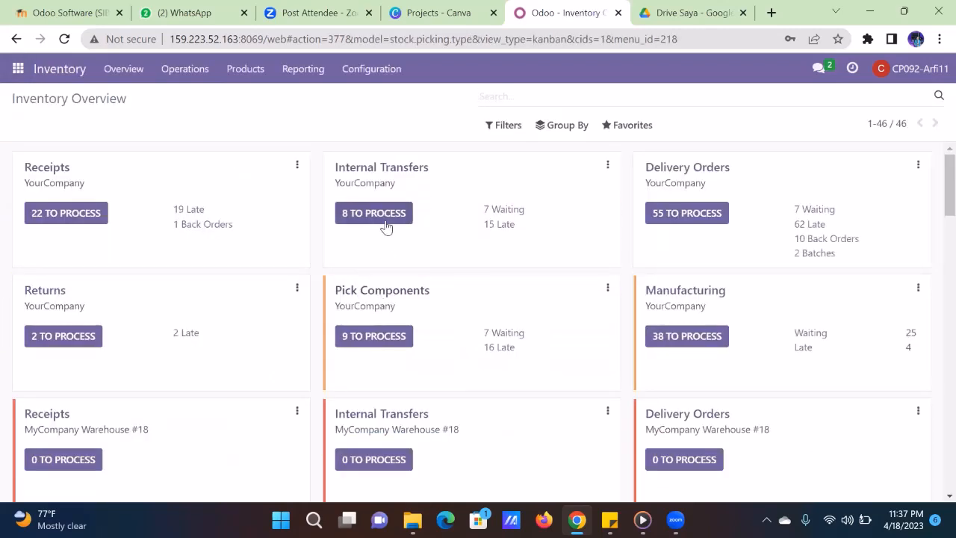
{"action": "left_click", "coordinate": [385, 224]}
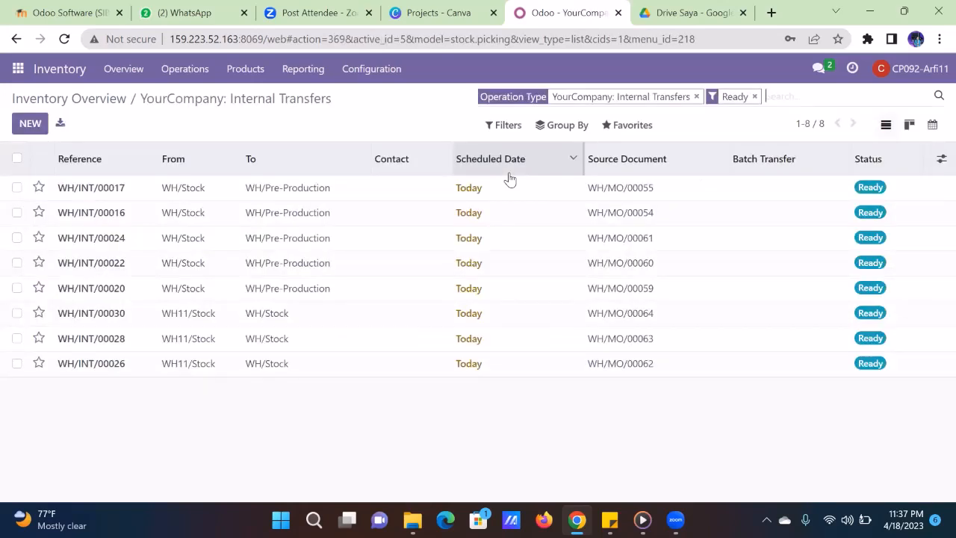
{"action": "left_click", "coordinate": [498, 363]}
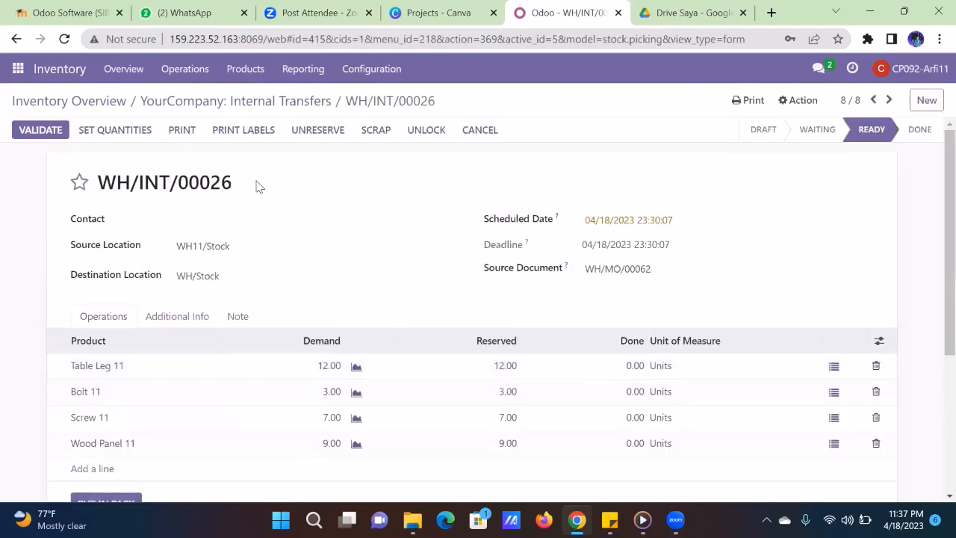
- Set quantities and validate WH/INT/00026, then do the same for WH/INT/00028
{"action": "left_click", "coordinate": [139, 133]}
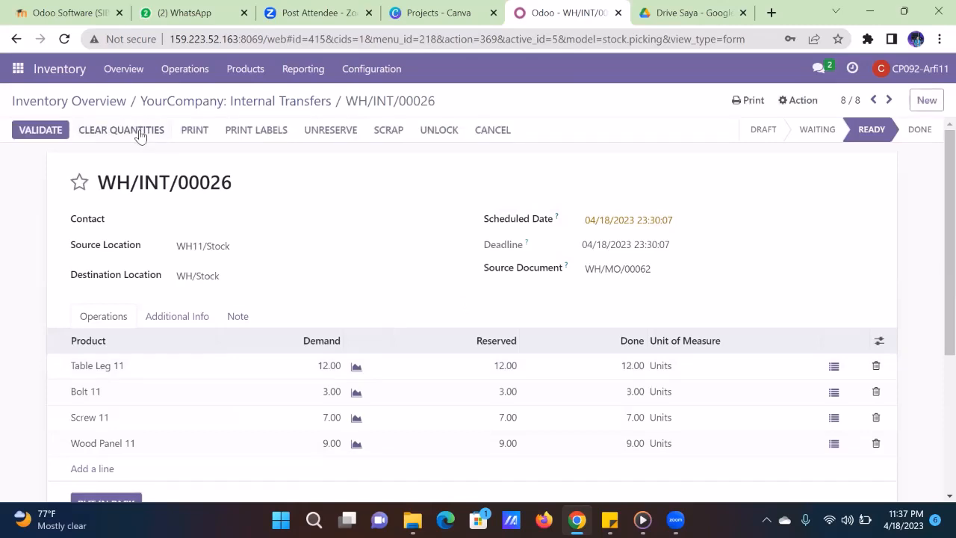
{"action": "left_click", "coordinate": [47, 131]}
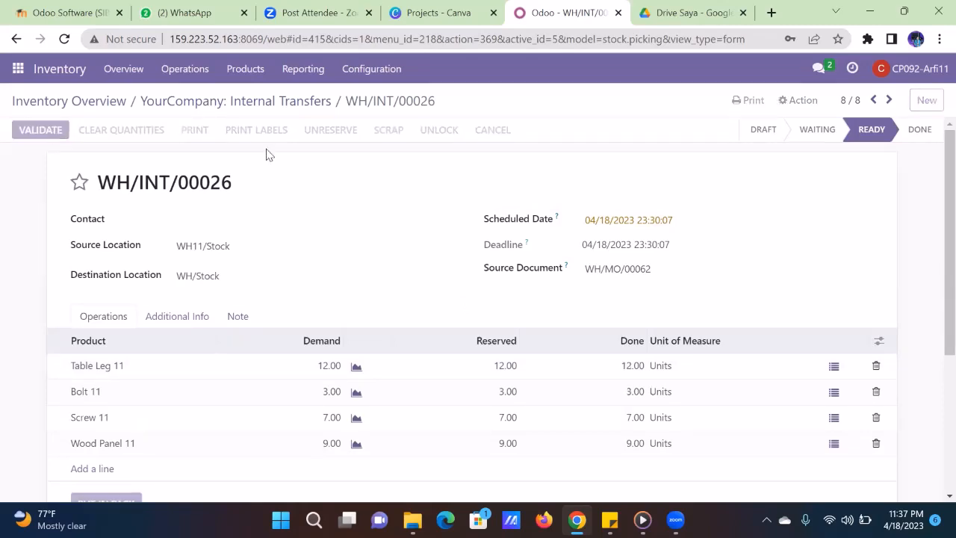
{"action": "left_click", "coordinate": [251, 102]}
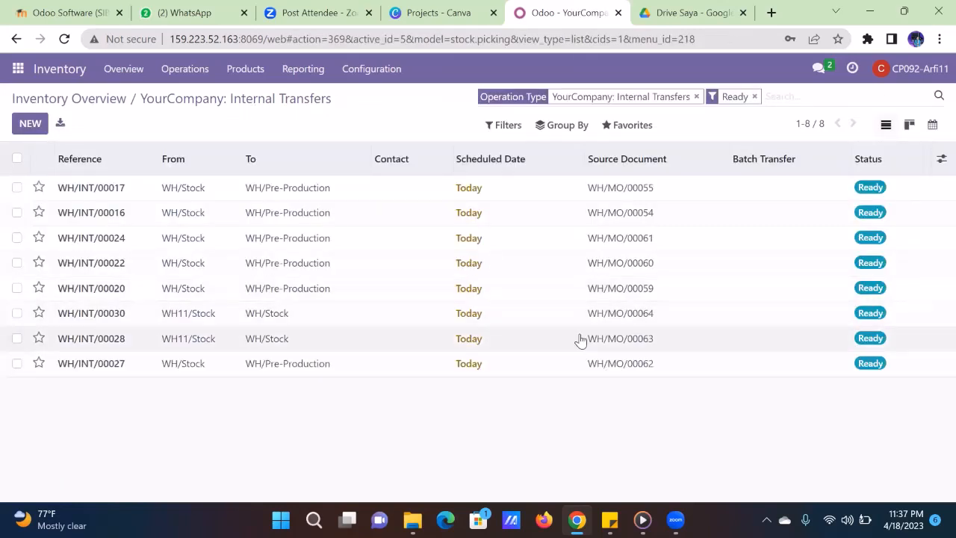
{"action": "left_click", "coordinate": [577, 338]}
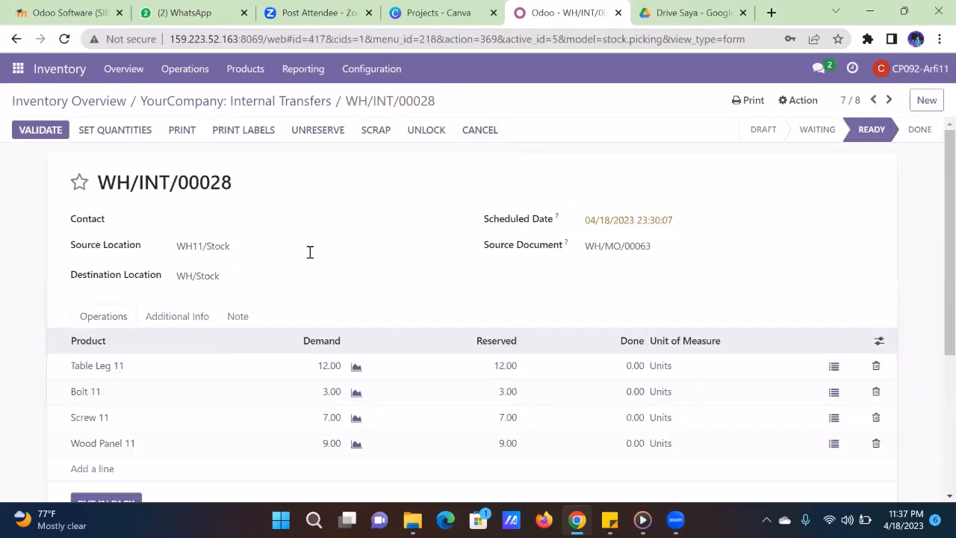
{"action": "left_click", "coordinate": [134, 134]}
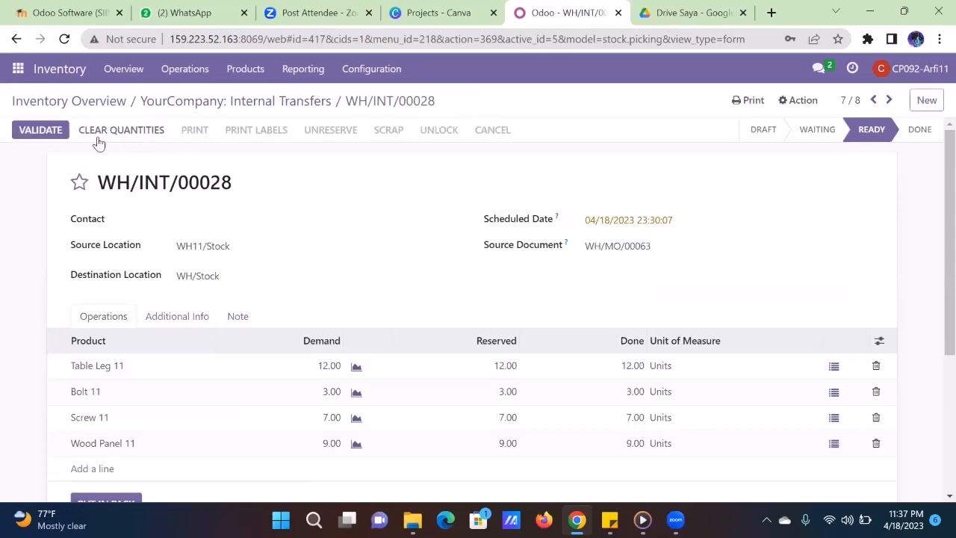
{"action": "left_click", "coordinate": [30, 133]}
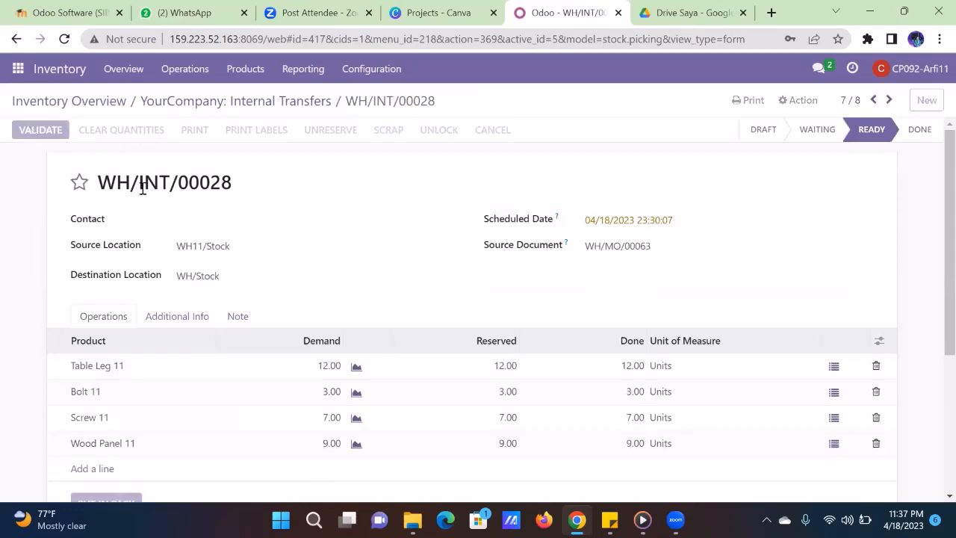
{"action": "left_click", "coordinate": [183, 102]}
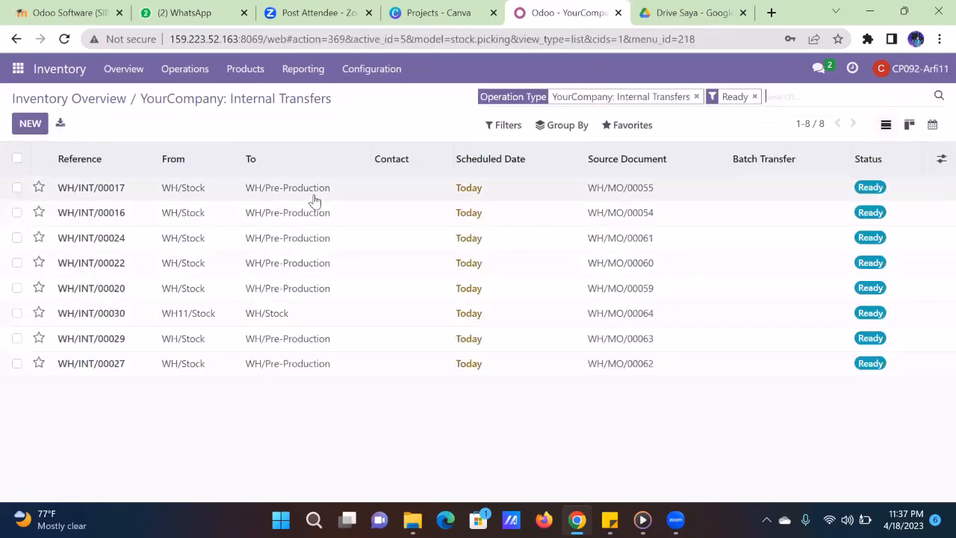
- Validate WH/INT/00030 with 12 Table Leg 11 and 3 Bolt 11 done, creating a backorder
{"action": "left_click", "coordinate": [416, 320]}
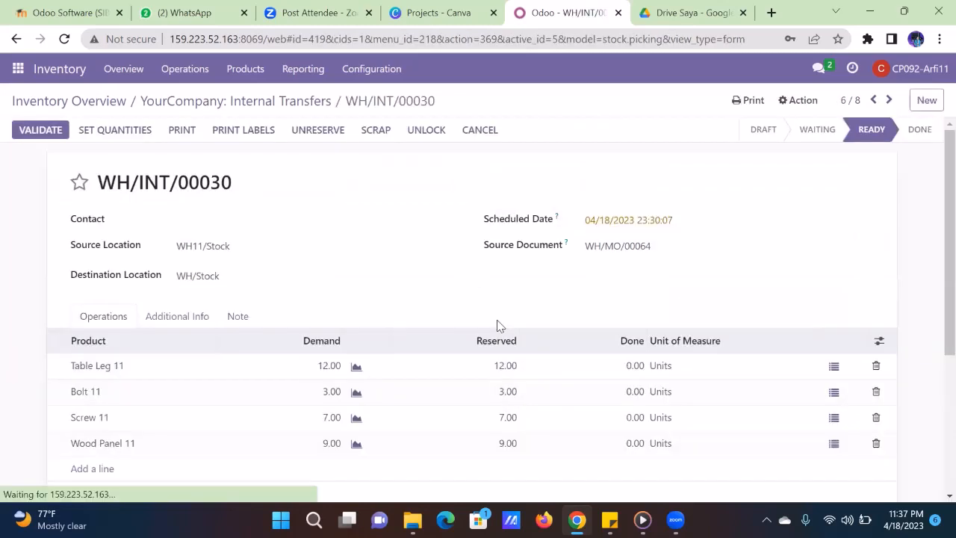
{"action": "left_click", "coordinate": [636, 366]}
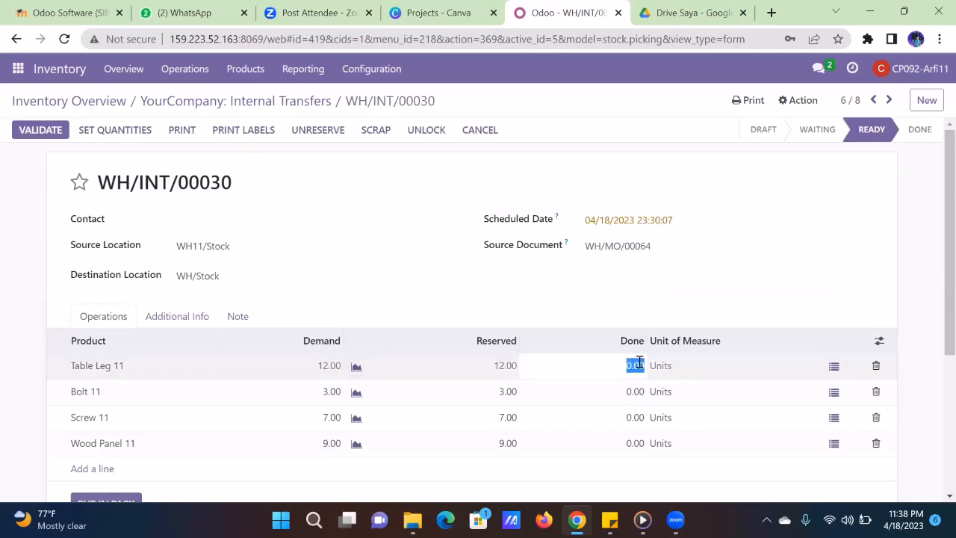
{"action": "type", "text": "12"}
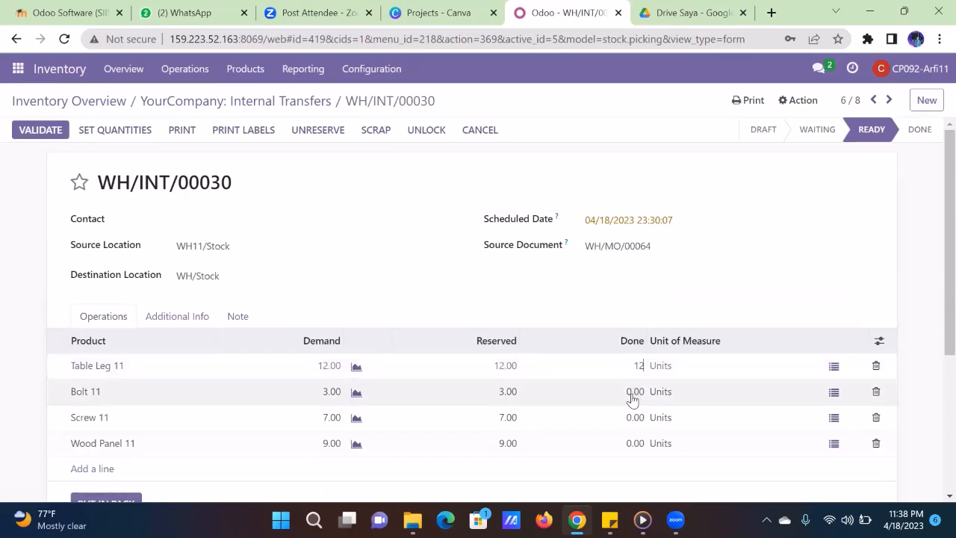
{"action": "left_click", "coordinate": [632, 394]}
{"action": "type", "text": "3"}
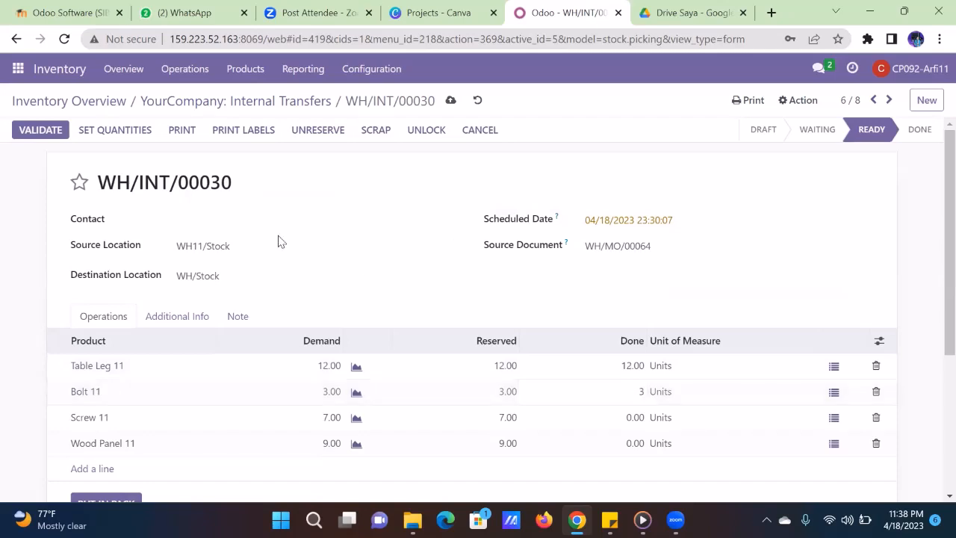
{"action": "left_click", "coordinate": [42, 133]}
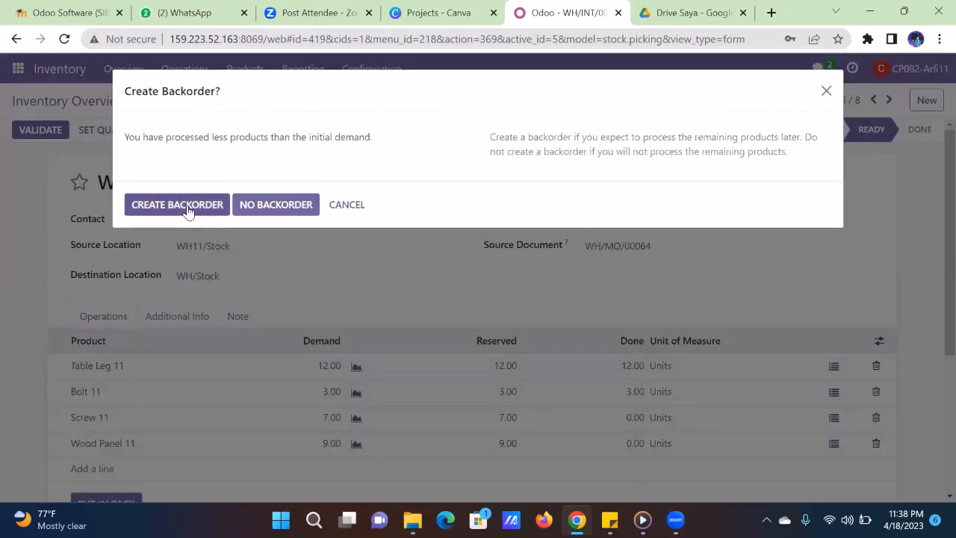
{"action": "left_click", "coordinate": [187, 212]}
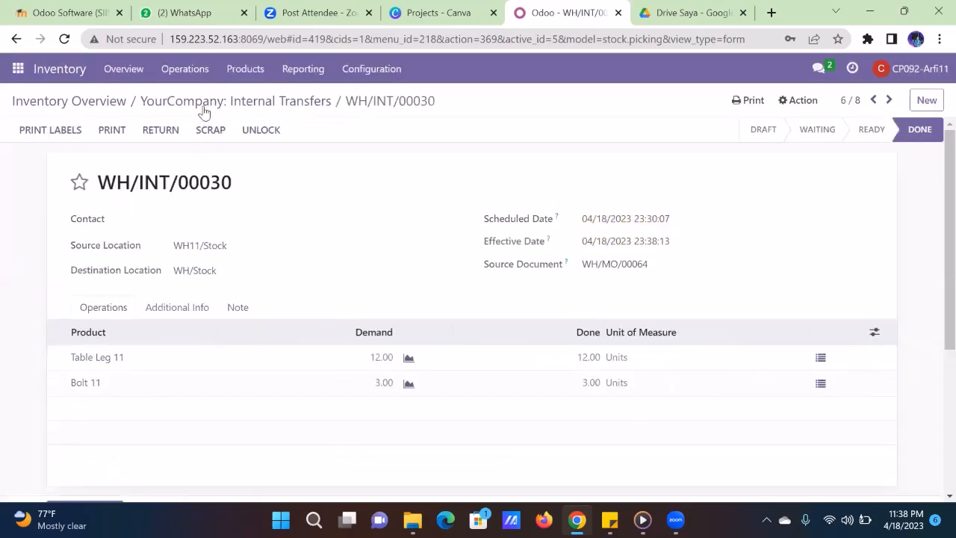
{"action": "left_click", "coordinate": [203, 102]}
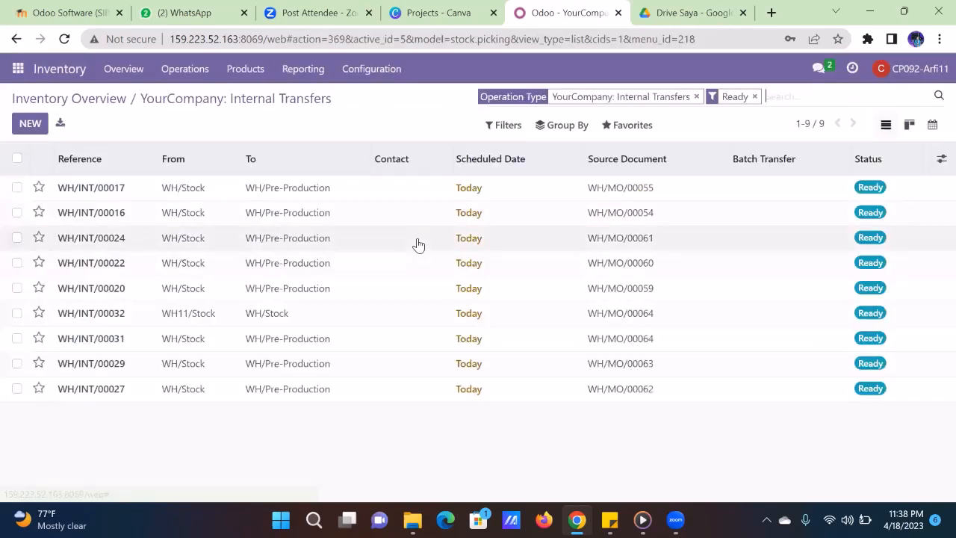
- Enter Done 7 for Screw 11 and 9 for Wood Panel 11, then validate WH/INT/00032
{"action": "left_click", "coordinate": [462, 317]}
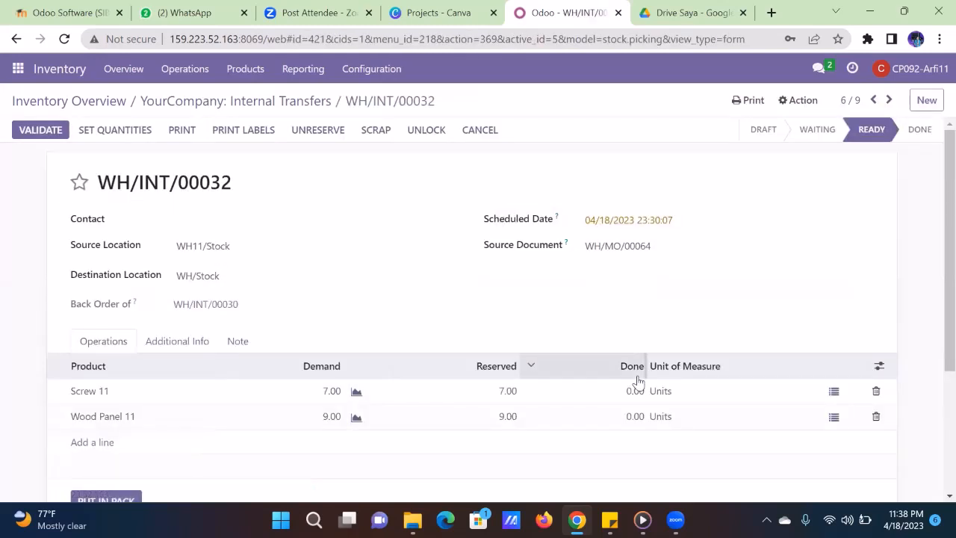
{"action": "left_click", "coordinate": [637, 390]}
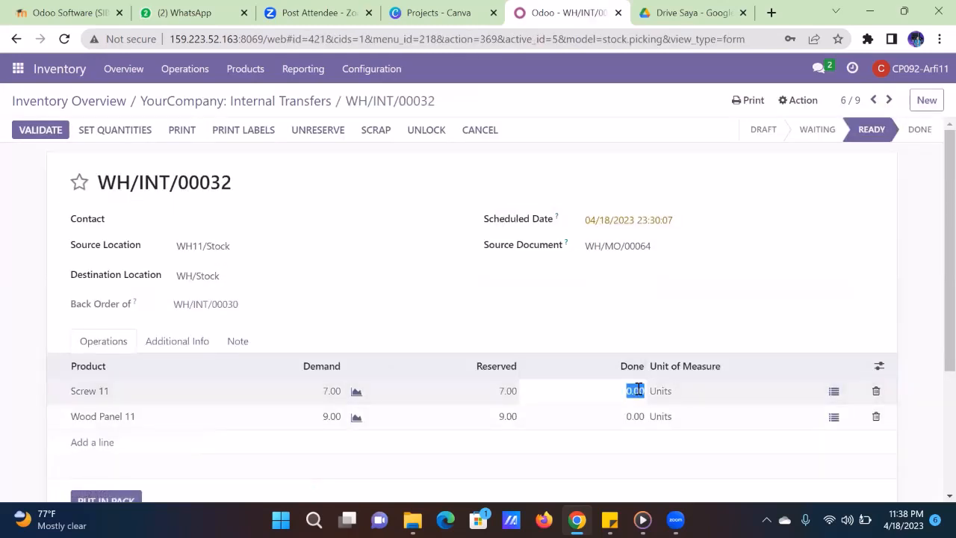
{"action": "type", "text": "7"}
{"action": "left_click", "coordinate": [636, 420]}
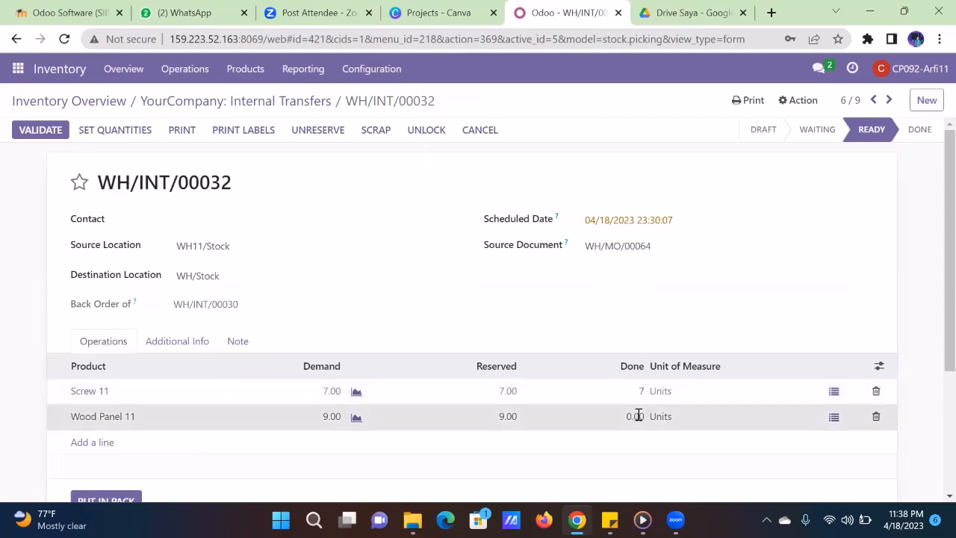
{"action": "type", "text": "9"}
{"action": "left_click", "coordinate": [219, 123]}
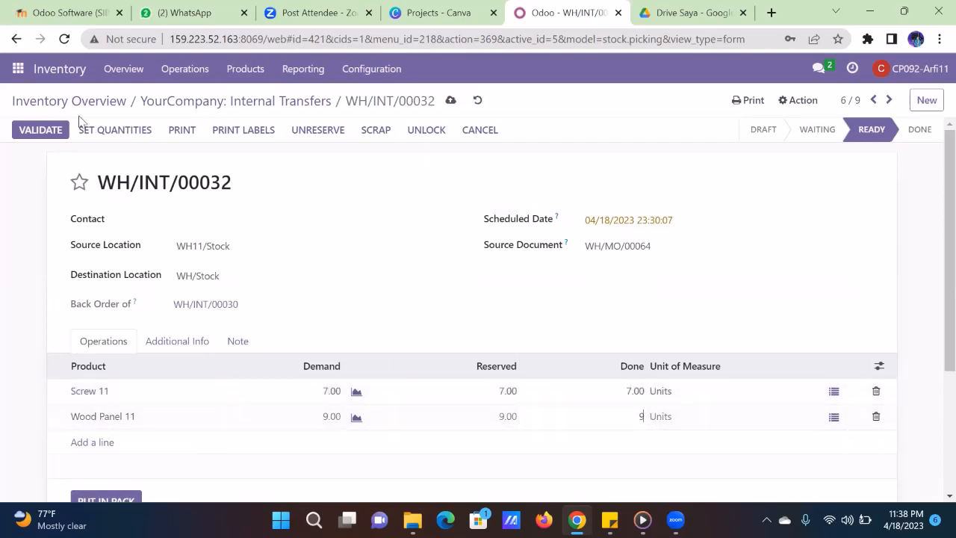
{"action": "left_click", "coordinate": [44, 130]}
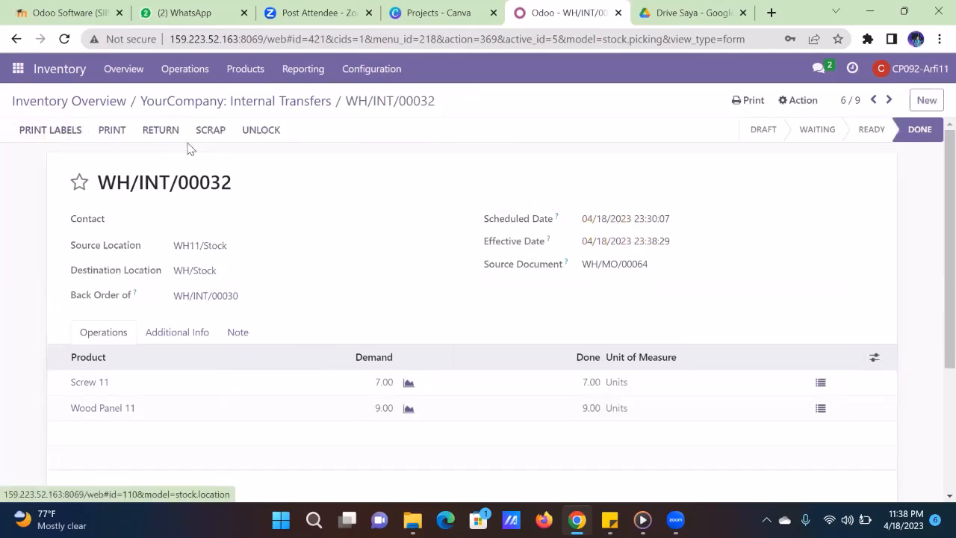
{"action": "left_click", "coordinate": [209, 102]}
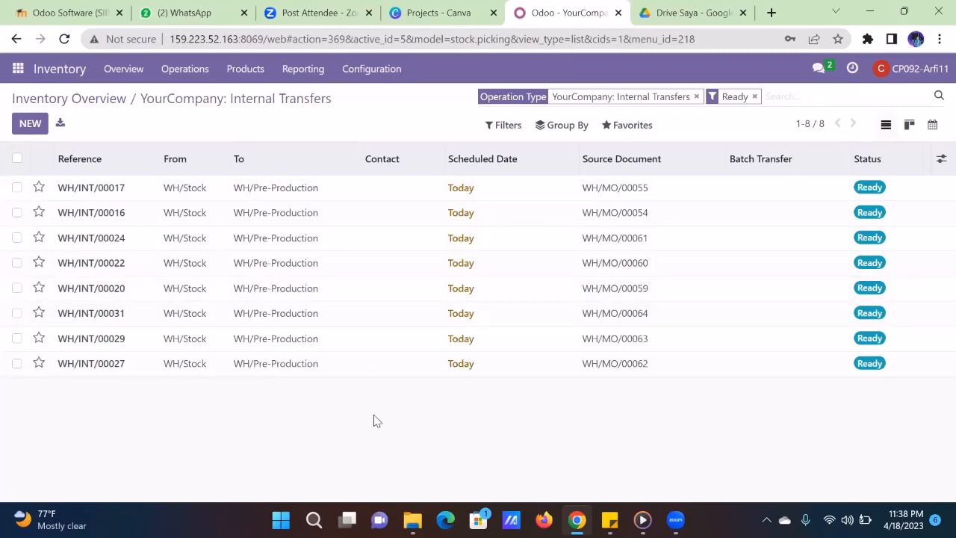
- Screenshot the Ready internal transfers list, dismiss the OneDrive prompt, and show the apps menu
{"action": "key", "text": "Print"}
{"action": "left_click", "coordinate": [689, 59]}
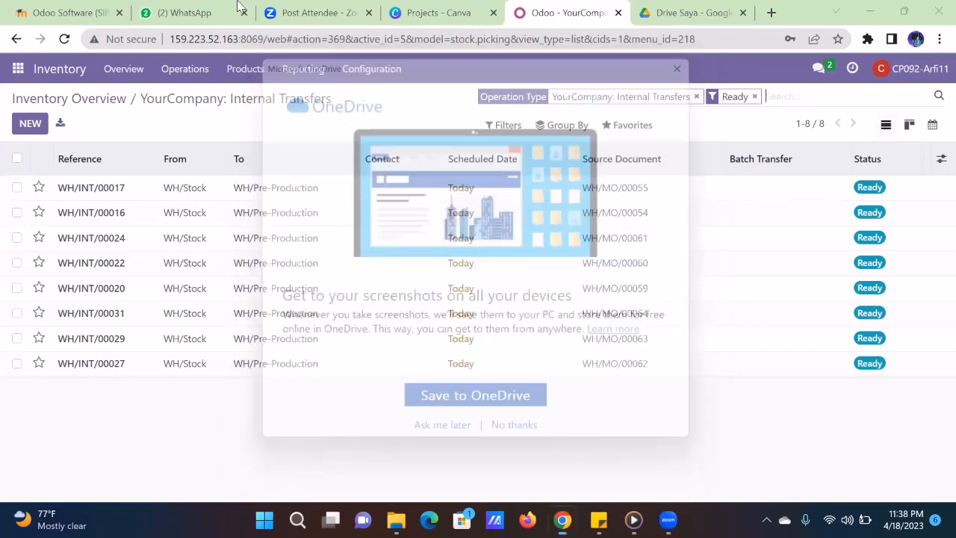
{"action": "left_click", "coordinate": [13, 72]}
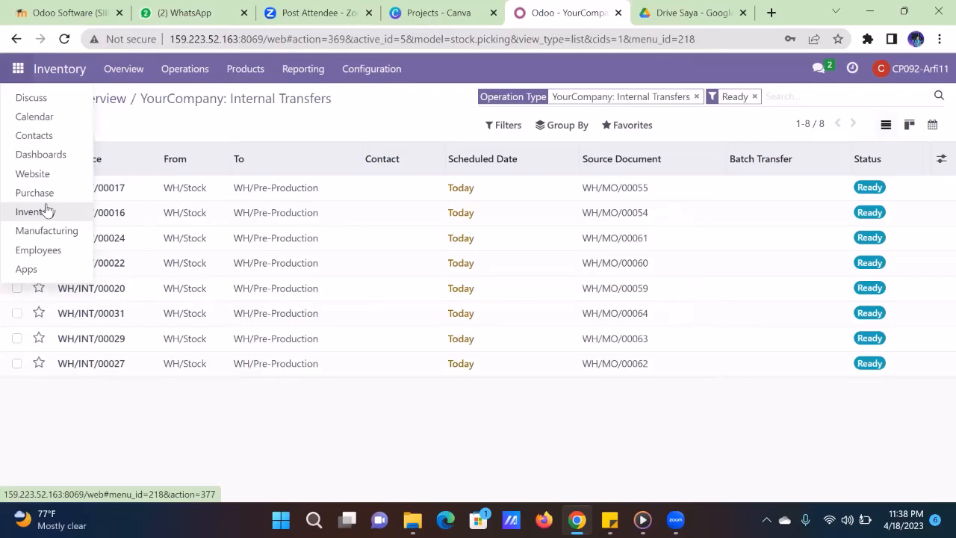
- DM a colleague the pasted transfers screenshot with 'tolong buat work order dengan MO0062-0064, Thanks'
{"action": "left_click", "coordinate": [54, 97]}
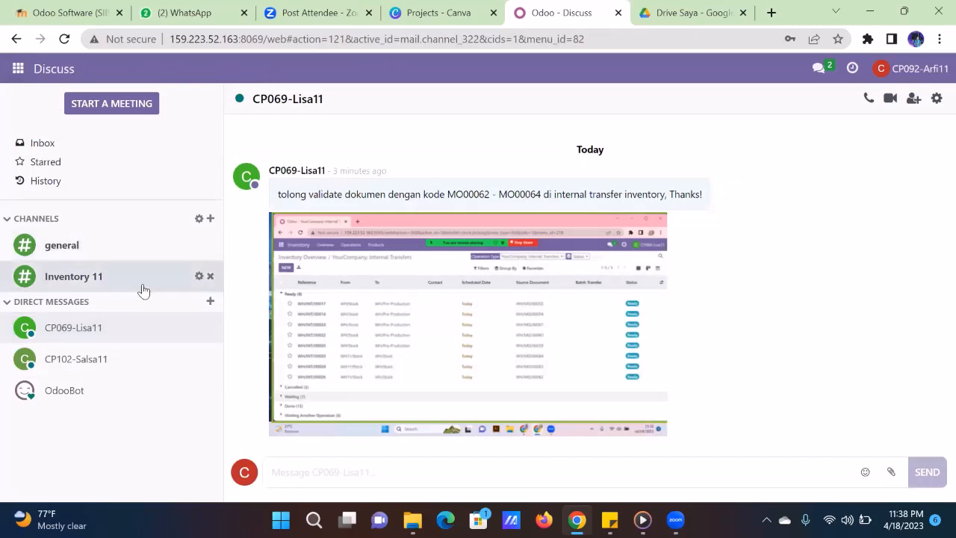
{"action": "left_click", "coordinate": [210, 301]}
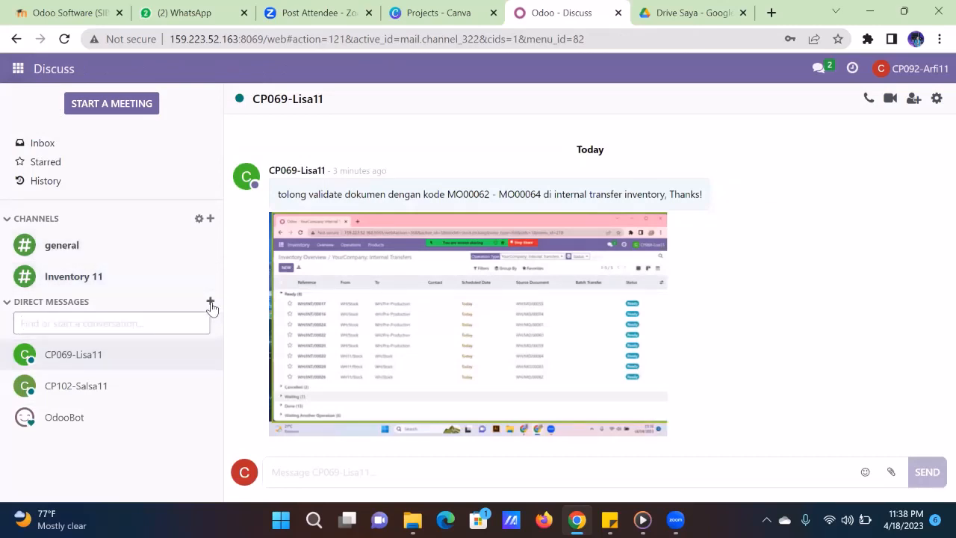
{"action": "type", "text": "cp053"}
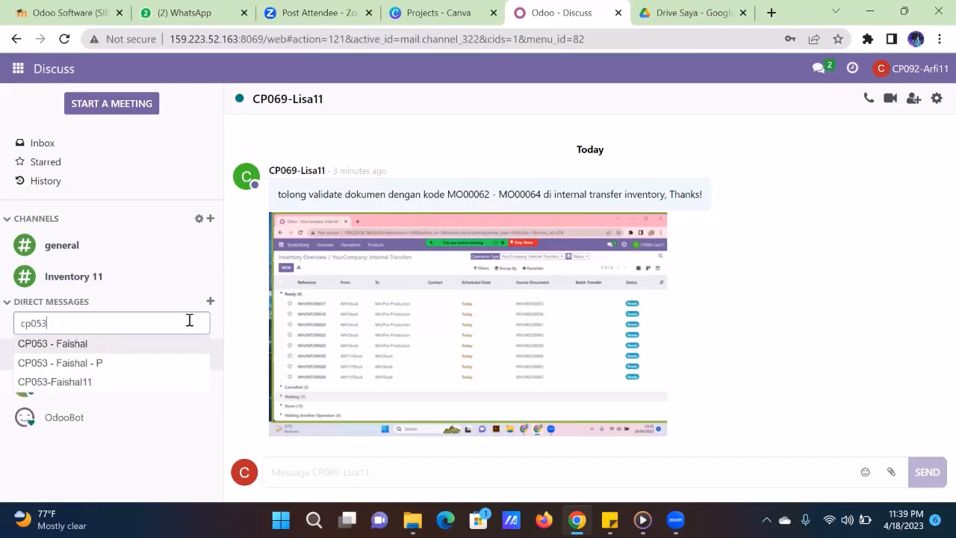
{"action": "left_click", "coordinate": [177, 383]}
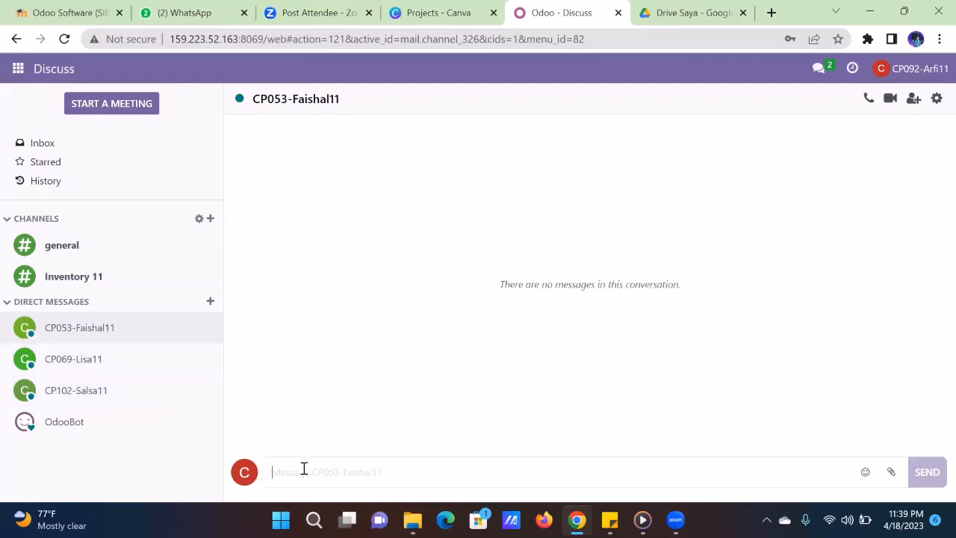
{"action": "key", "text": "ctrl+v"}
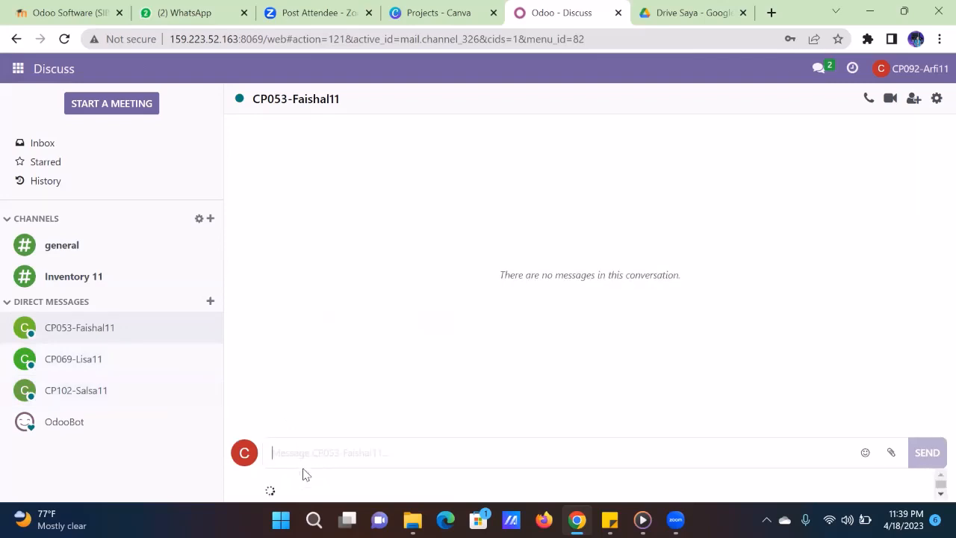
{"action": "type", "text": "t"}
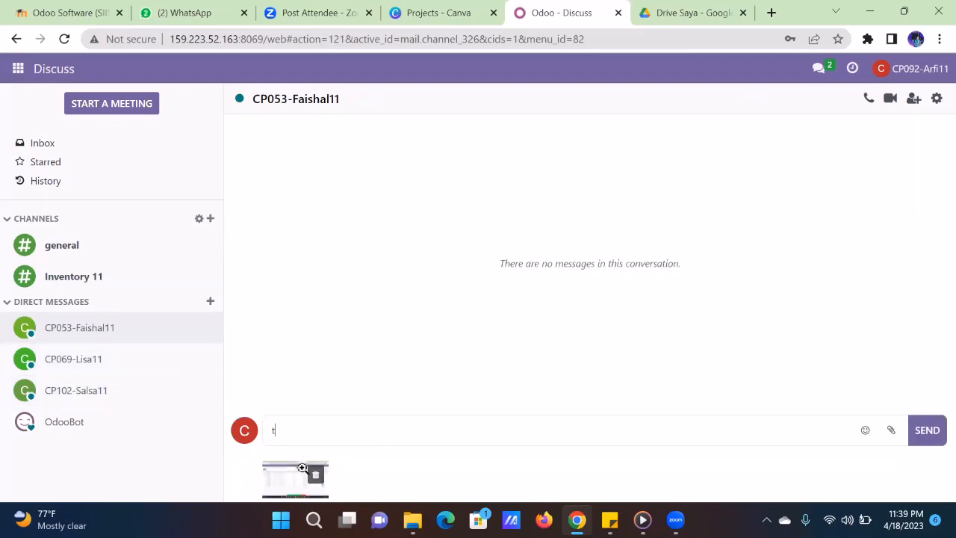
{"action": "type", "text": "olong buat work ord"}
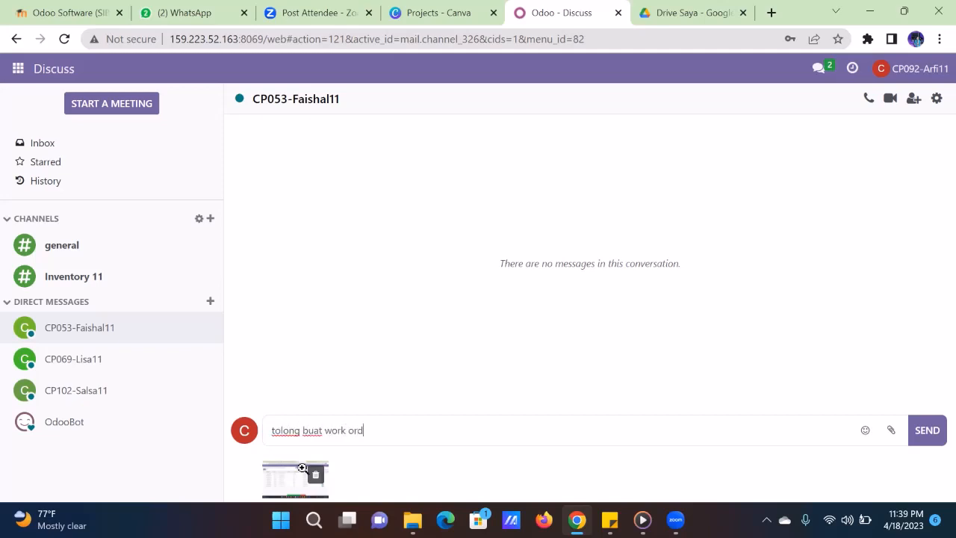
{"action": "type", "text": "er dengan MO0062"}
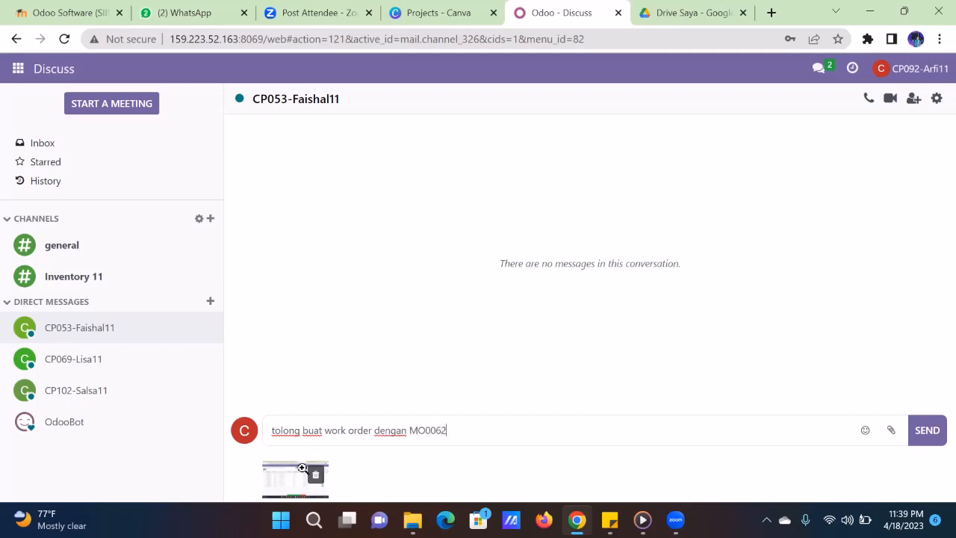
{"action": "type", "text": "-0064, Thanks"}
{"action": "key", "text": "Return"}
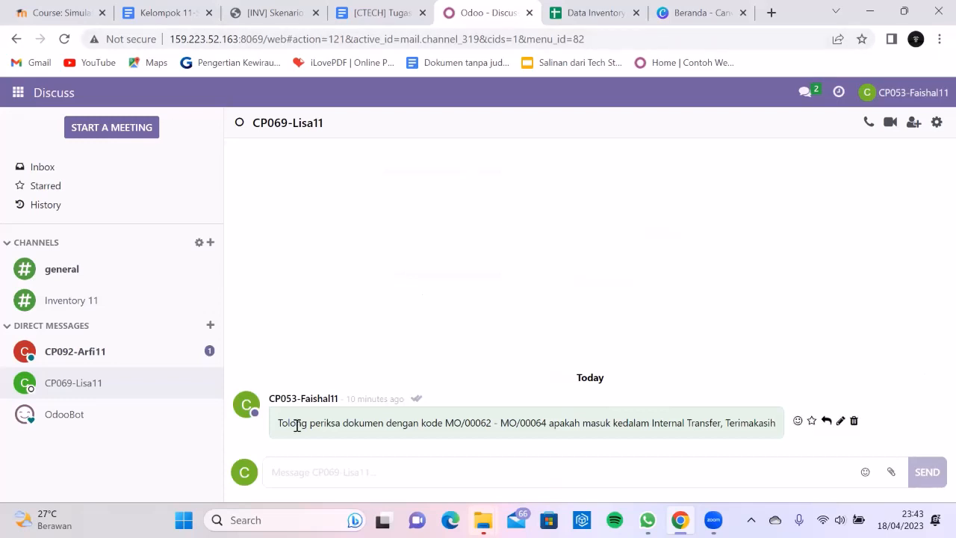
- Open the incoming work-order request conversation and view its transfers screenshot enlarged, then close it
{"action": "left_click", "coordinate": [117, 366]}
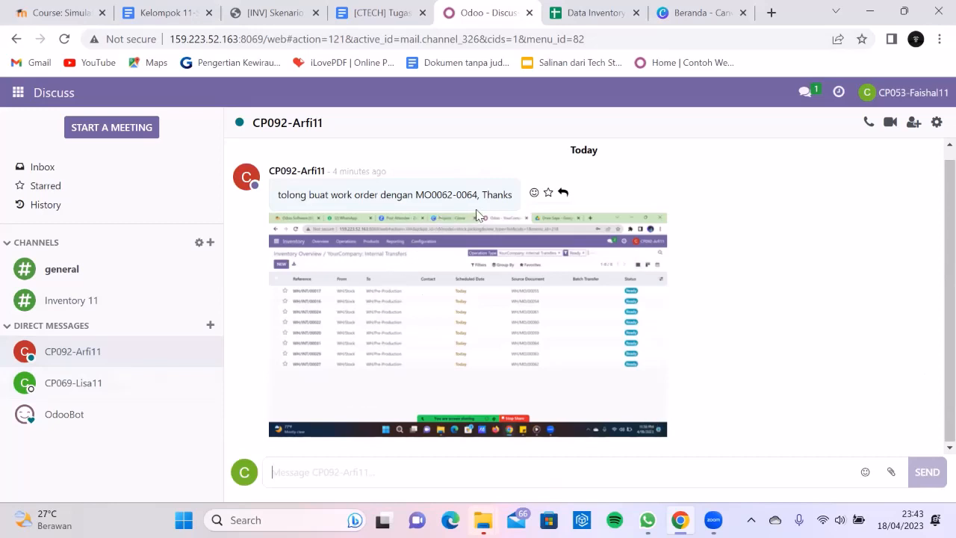
{"action": "left_click", "coordinate": [448, 344]}
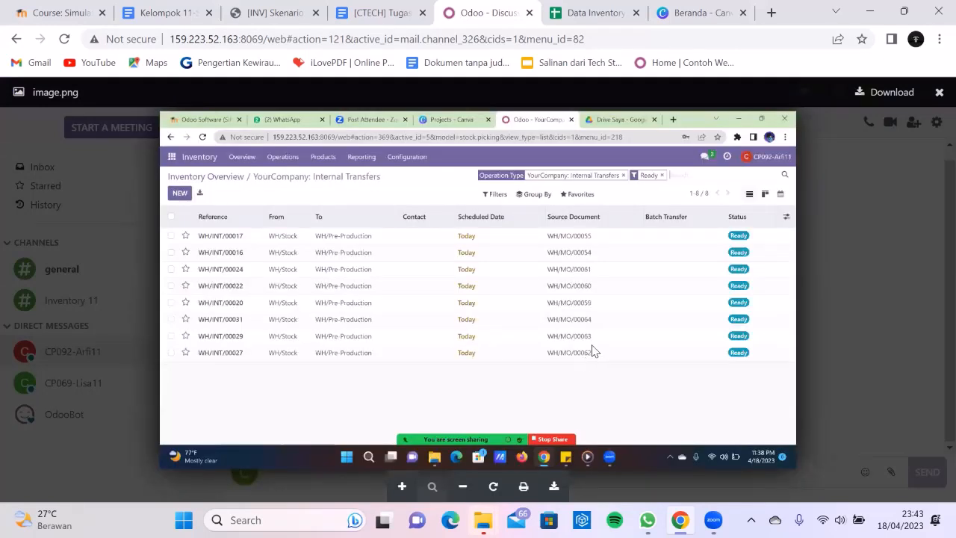
{"action": "left_click", "coordinate": [846, 261]}
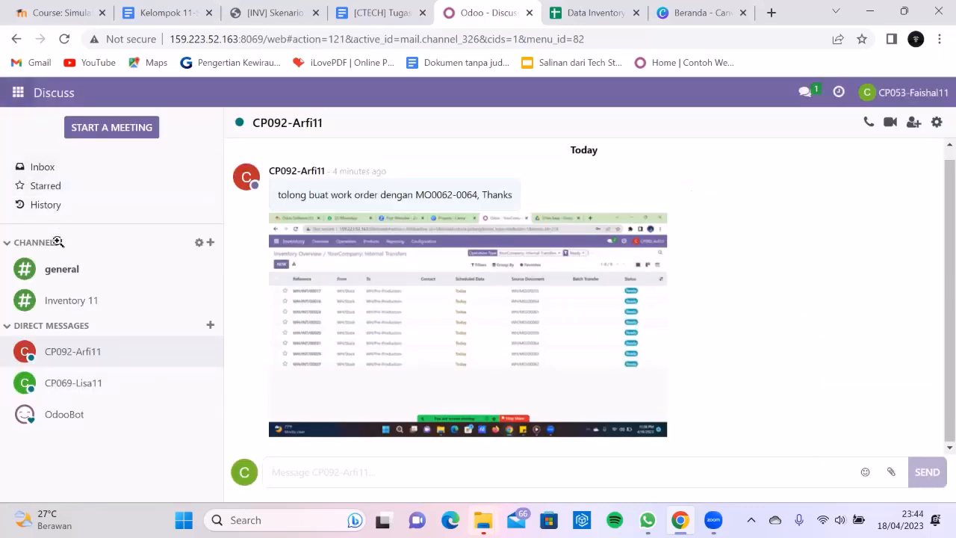
{"action": "left_click", "coordinate": [22, 92]}
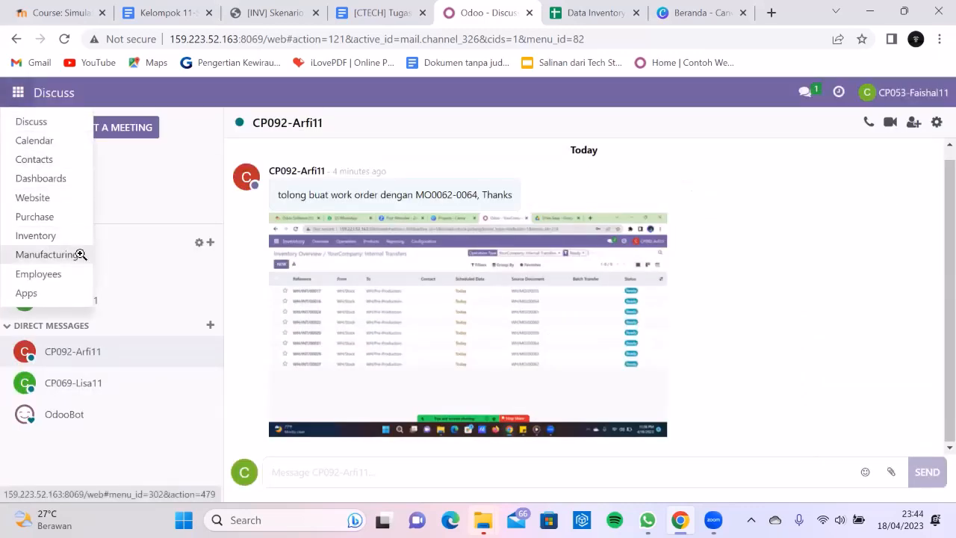
- Open WH/MO/00062 from the Manufacturing Orders list and show its Work Orders tab
{"action": "left_click", "coordinate": [75, 255]}
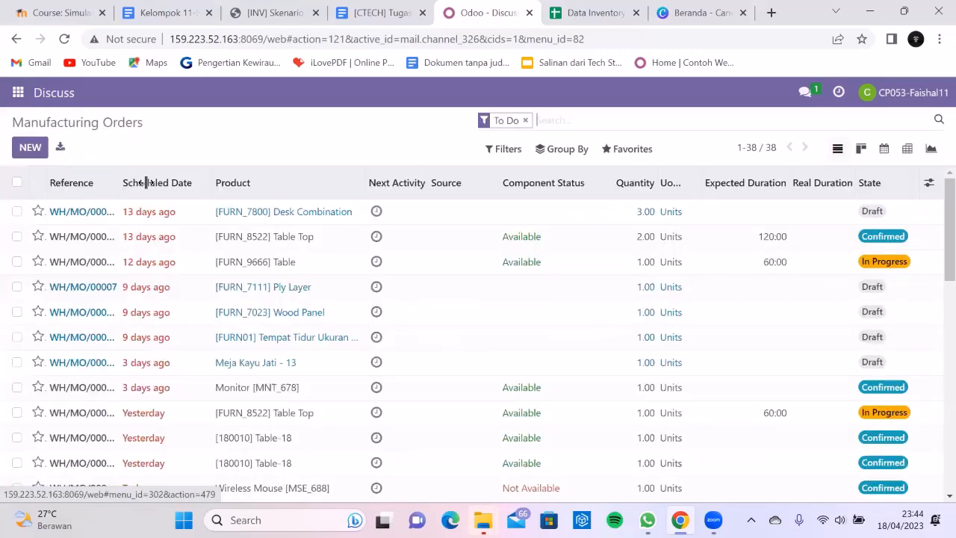
{"action": "left_click_drag", "start_coordinate": [118, 182], "coordinate": [127, 182]}
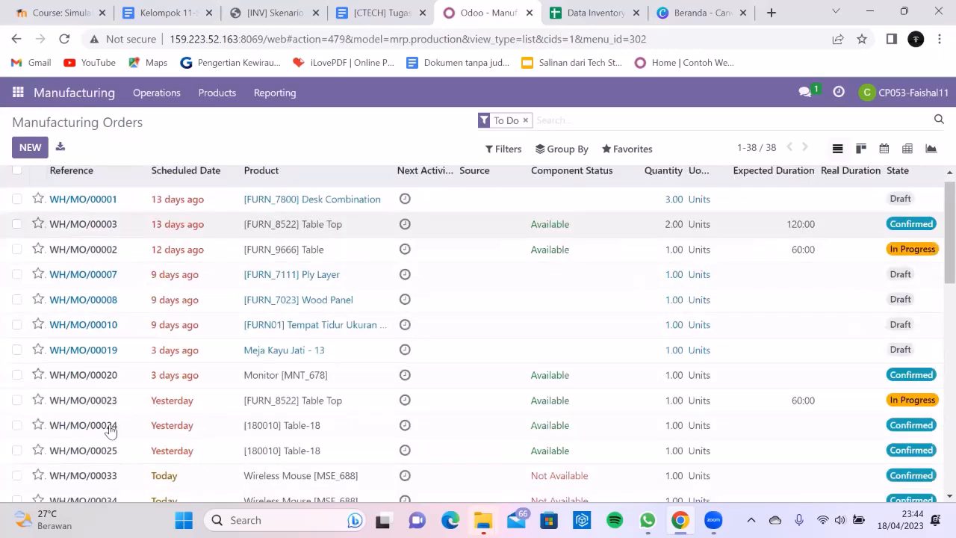
{"action": "scroll", "coordinate": [110, 431], "scroll_direction": "down", "scroll_amount": 9}
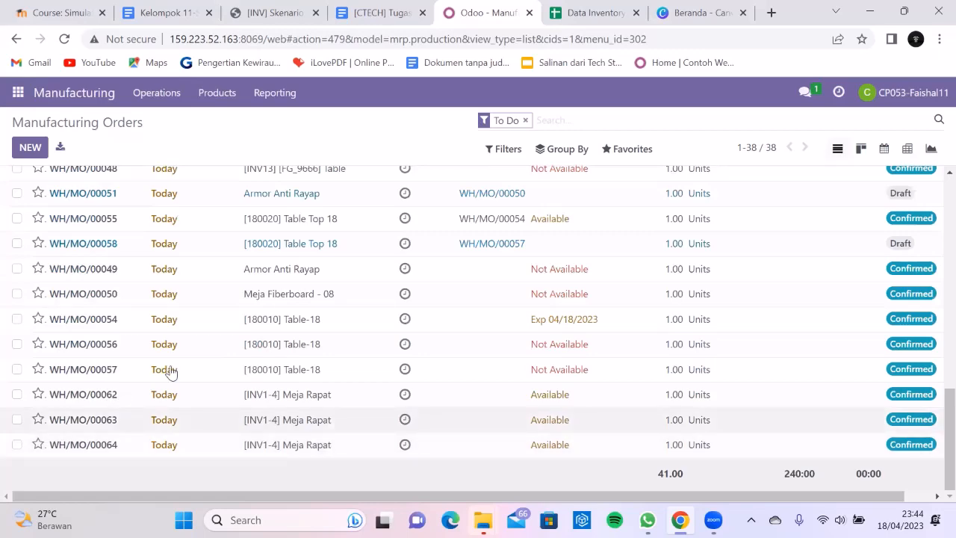
{"action": "left_click", "coordinate": [111, 394]}
{"action": "scroll", "coordinate": [103, 351], "scroll_direction": "down", "scroll_amount": 1}
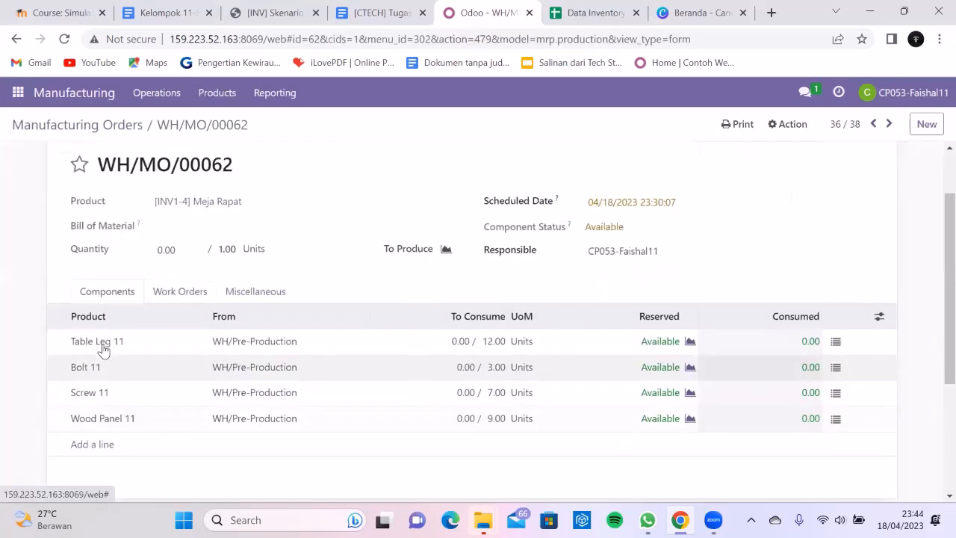
{"action": "left_click", "coordinate": [180, 292]}
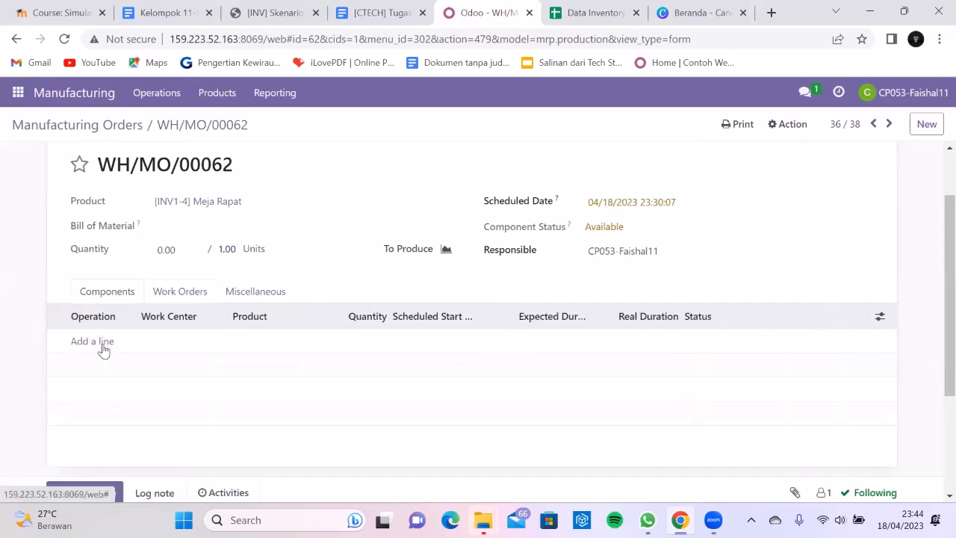
- Add a Perakitan work order on Assembly Line 1 to WH/MO/00062 and save
{"action": "left_click", "coordinate": [92, 341]}
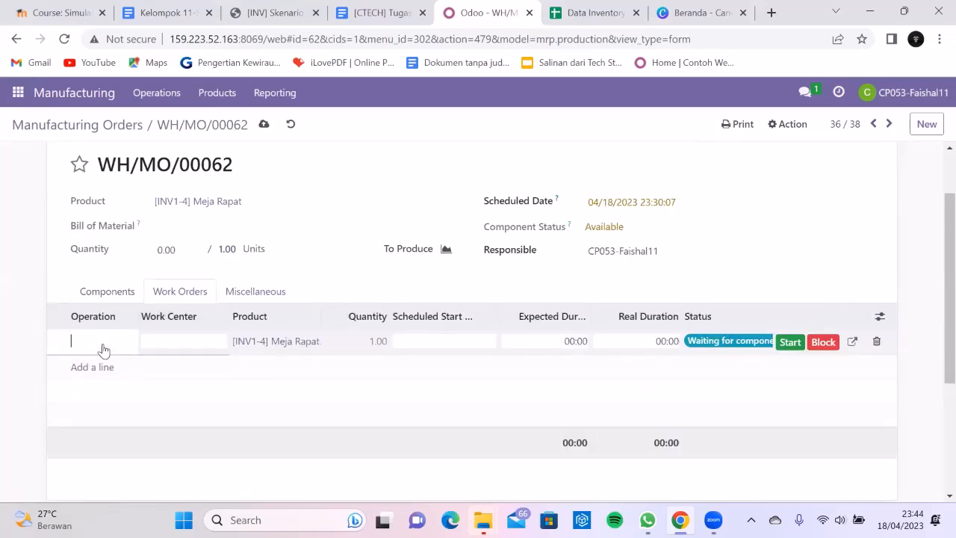
{"action": "type", "text": "Perakitan"}
{"action": "left_click", "coordinate": [176, 344]}
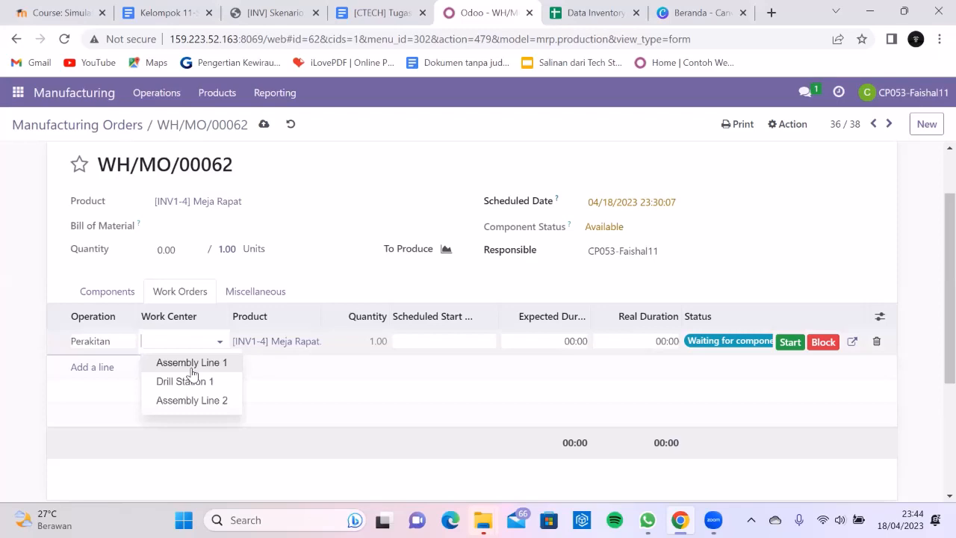
{"action": "left_click", "coordinate": [192, 366]}
{"action": "left_click", "coordinate": [363, 377]}
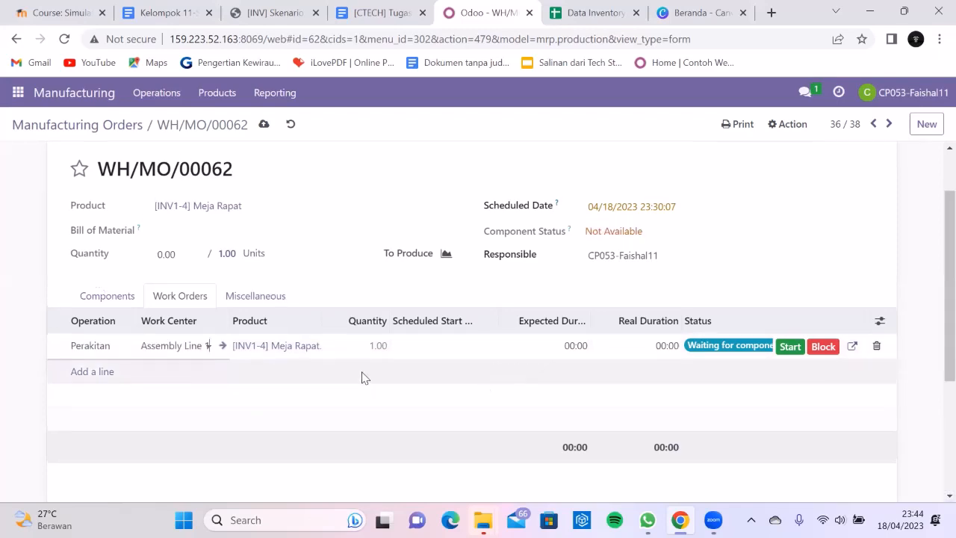
{"action": "scroll", "coordinate": [363, 373], "scroll_direction": "up", "scroll_amount": 2}
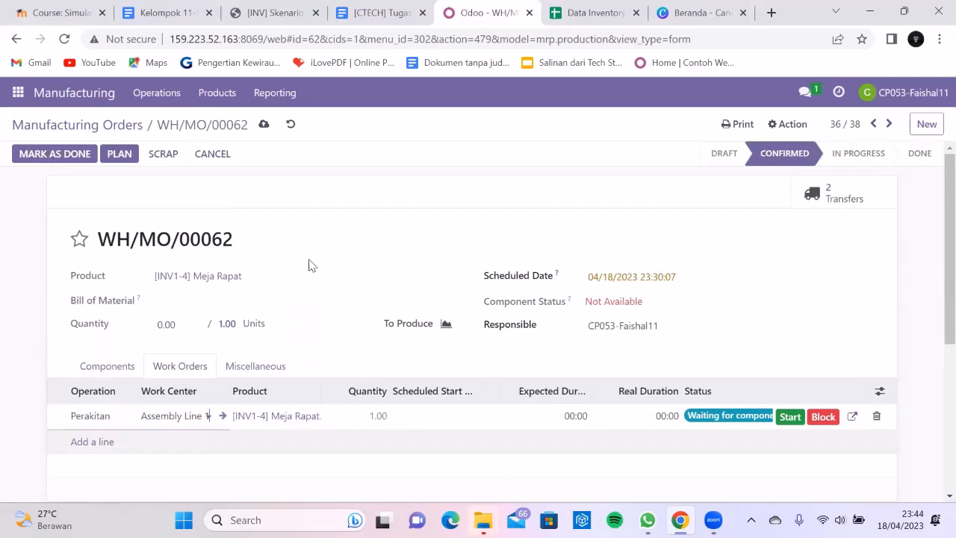
{"action": "scroll", "coordinate": [277, 145], "scroll_direction": "down", "scroll_amount": 3}
{"action": "scroll", "coordinate": [348, 273], "scroll_direction": "up", "scroll_amount": 3}
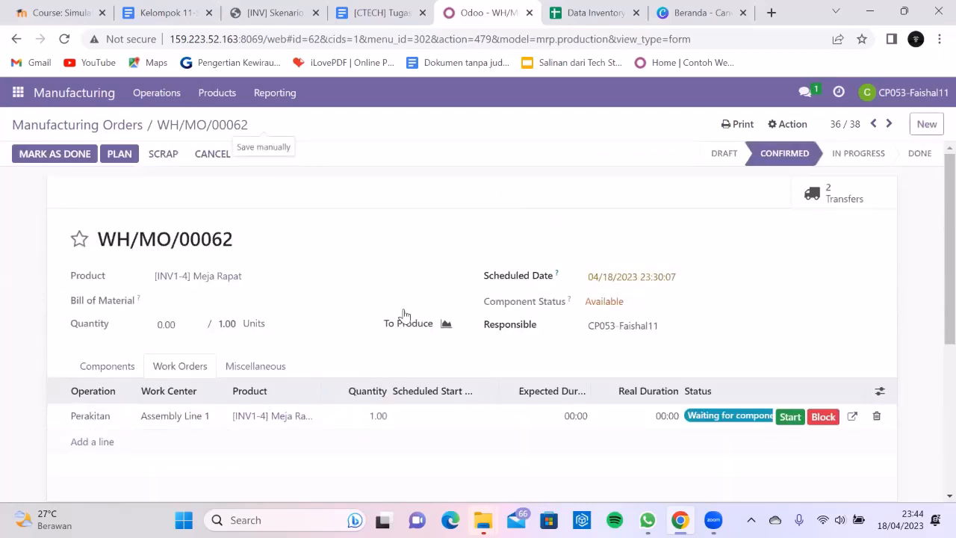
{"action": "left_click", "coordinate": [801, 418]}
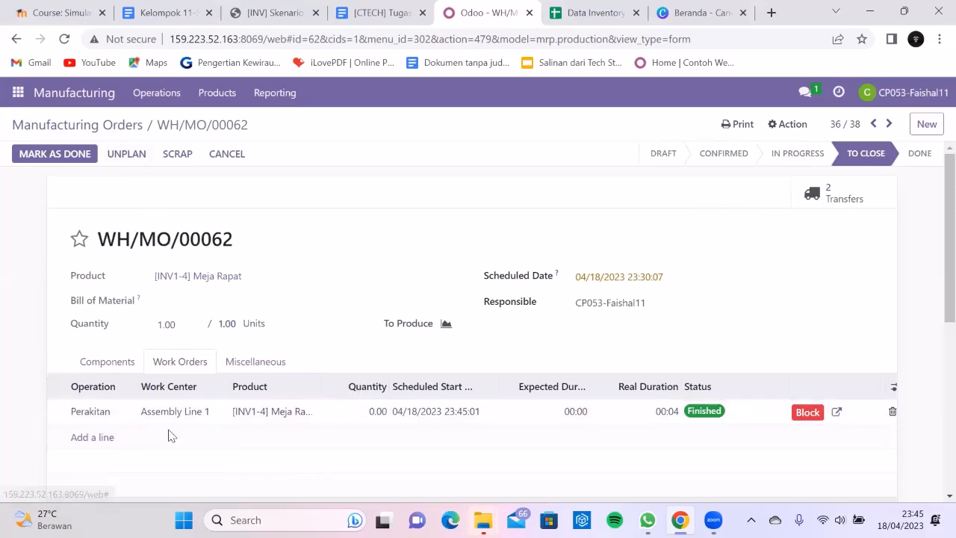
{"action": "left_click", "coordinate": [78, 125]}
- On WH/MO/00063, add a Perakitan work order on Assembly Line 1, save, and start it
{"action": "left_click", "coordinate": [170, 432]}
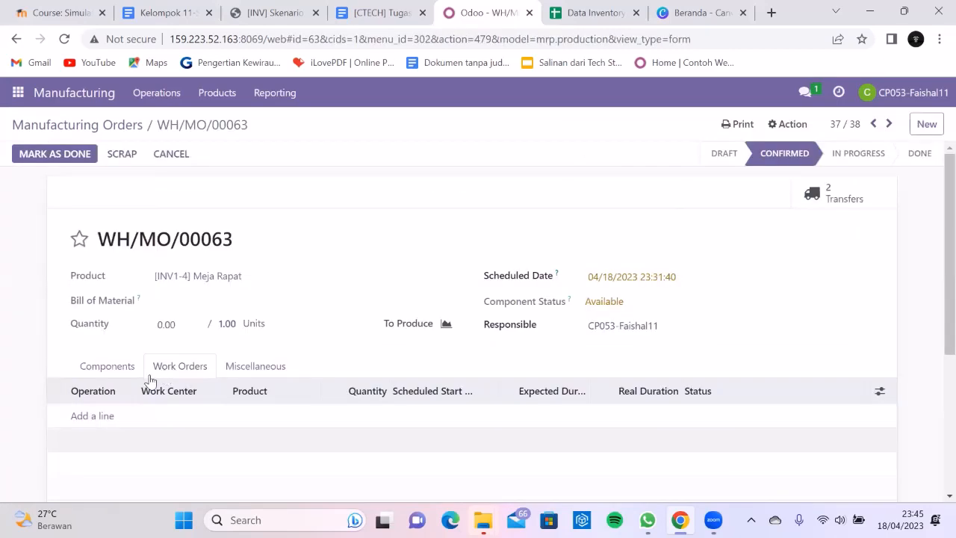
{"action": "left_click", "coordinate": [110, 415]}
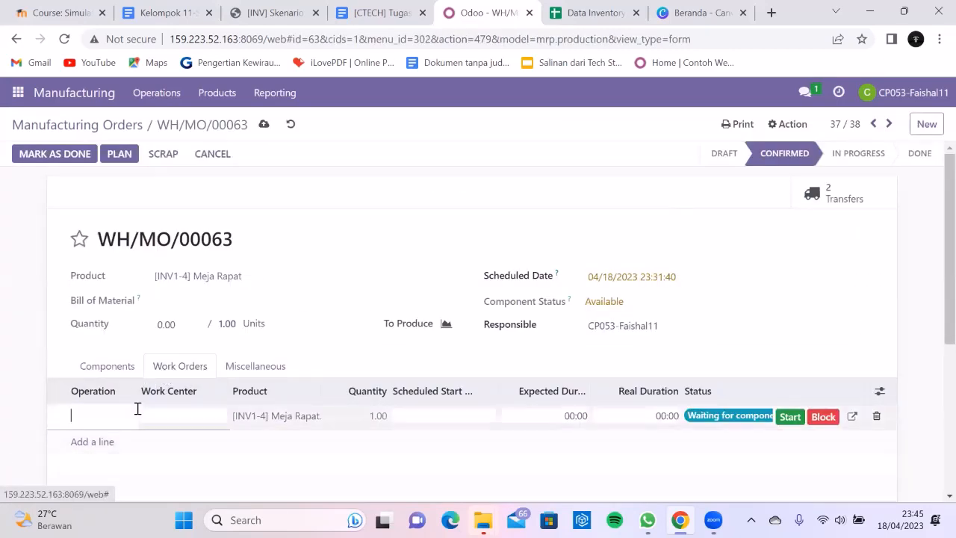
{"action": "type", "text": "Pe"}
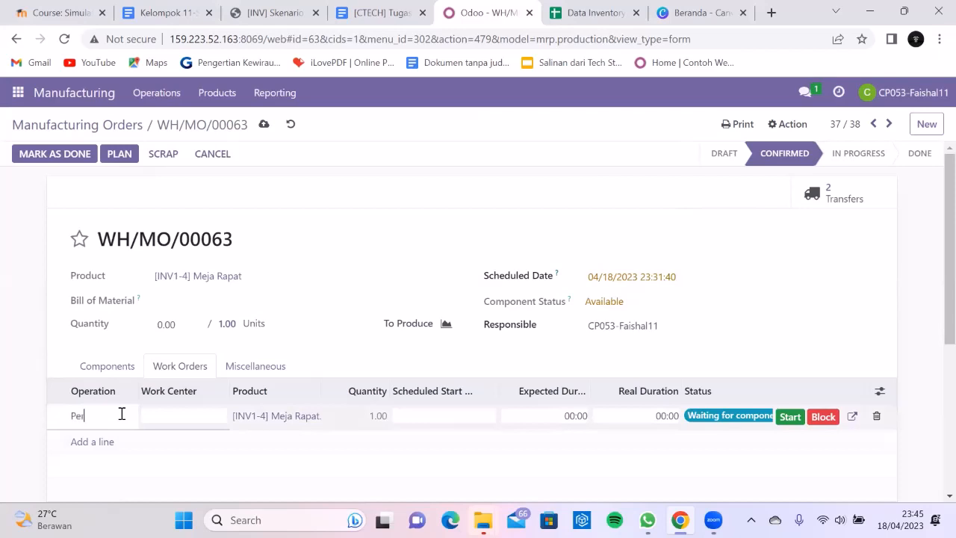
{"action": "type", "text": "rakitan"}
{"action": "left_click", "coordinate": [168, 416]}
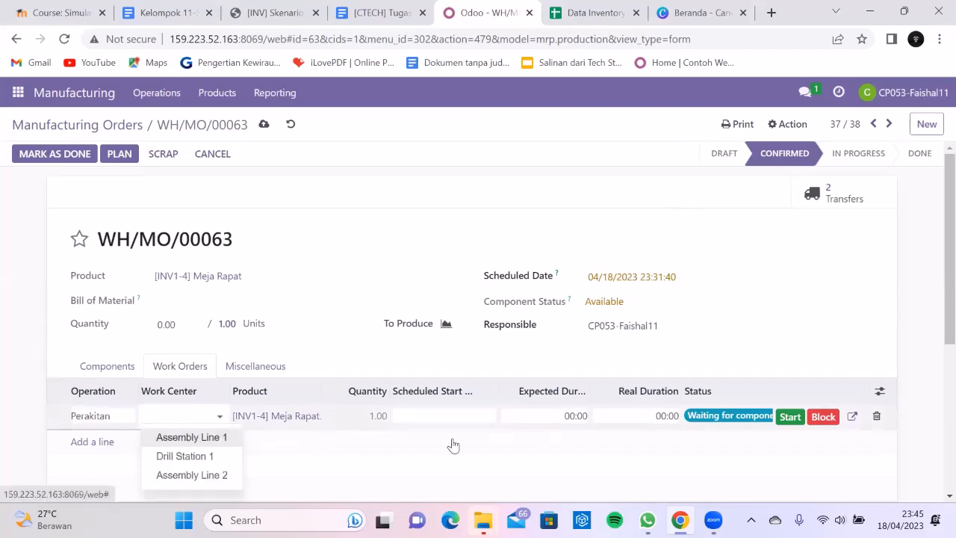
{"action": "key", "text": "Return"}
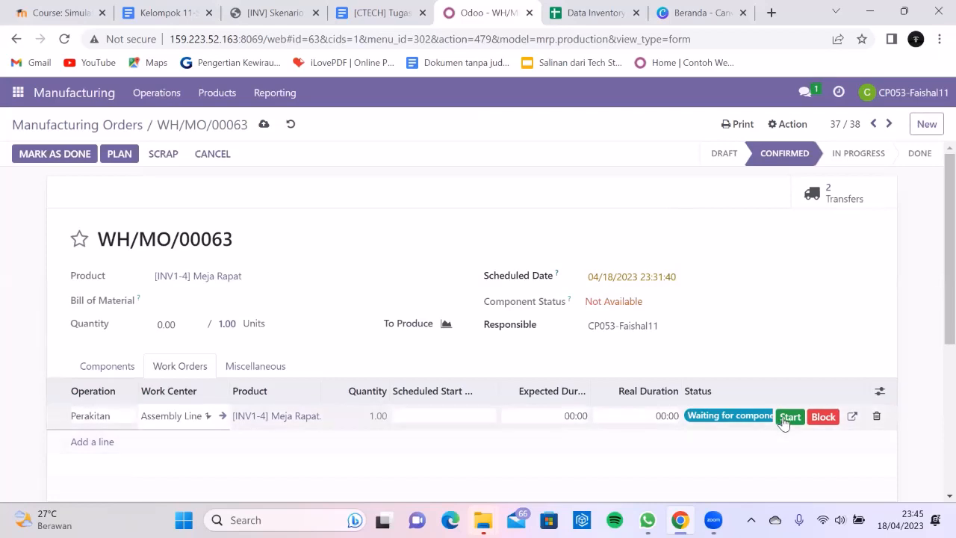
{"action": "left_click", "coordinate": [781, 421]}
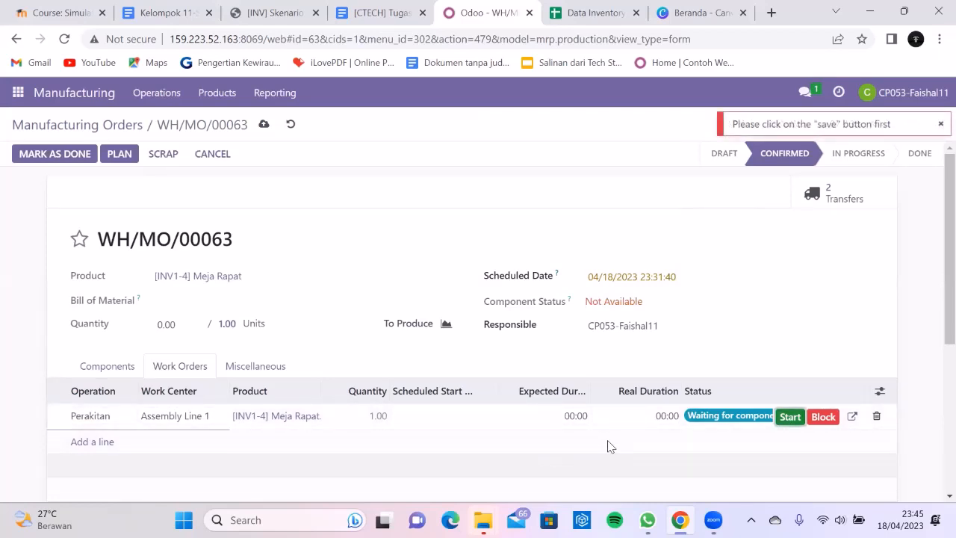
{"action": "left_click", "coordinate": [264, 125]}
{"action": "left_click", "coordinate": [790, 416]}
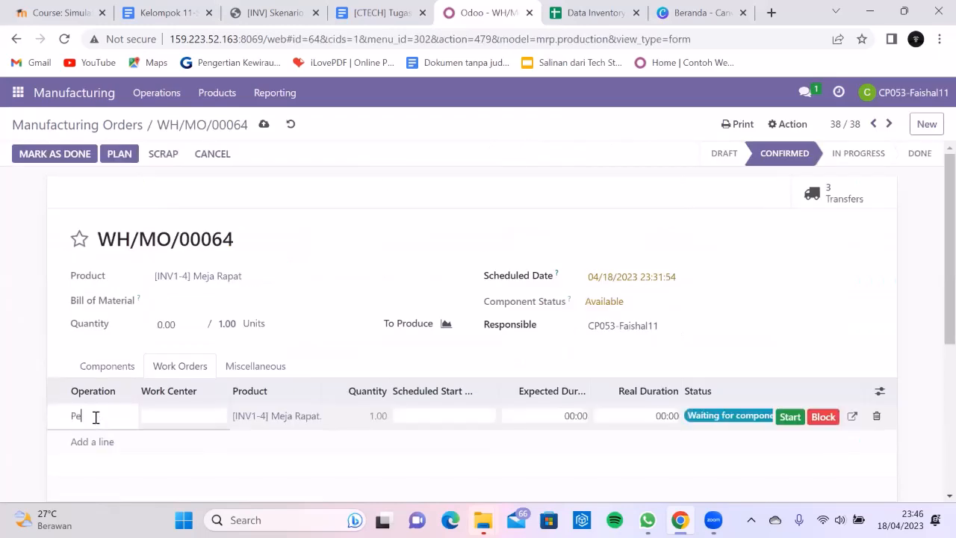
- Set WH/MO/00064's Perakitan work order to Assembly Line 1, save, then start and finish it
{"action": "type", "text": "itan"}
{"action": "left_click", "coordinate": [204, 416]}
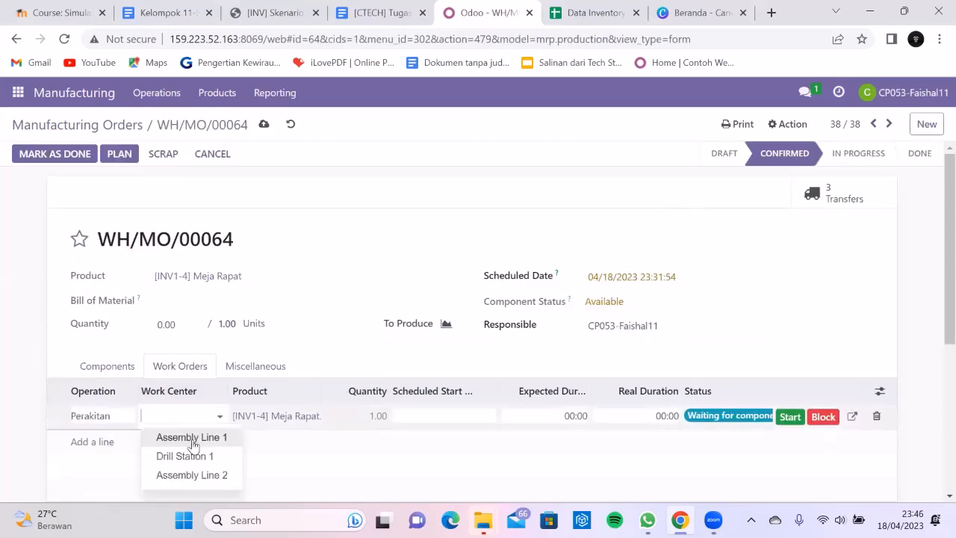
{"action": "left_click", "coordinate": [192, 439]}
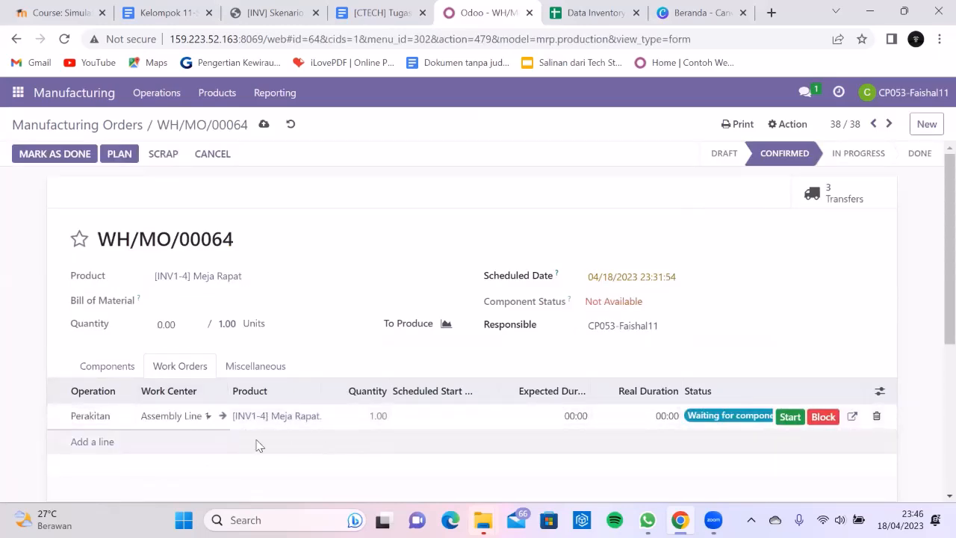
{"action": "left_click", "coordinate": [265, 124]}
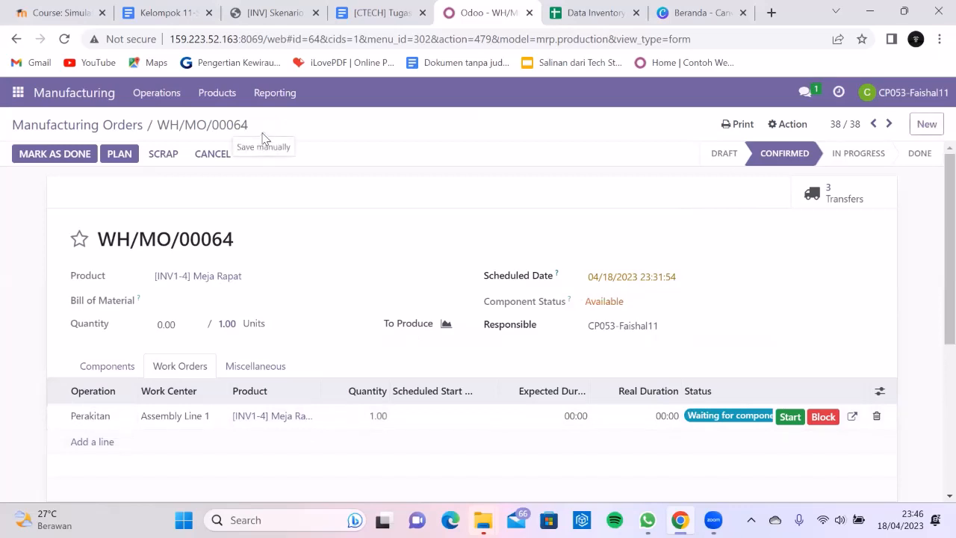
{"action": "left_click", "coordinate": [787, 418]}
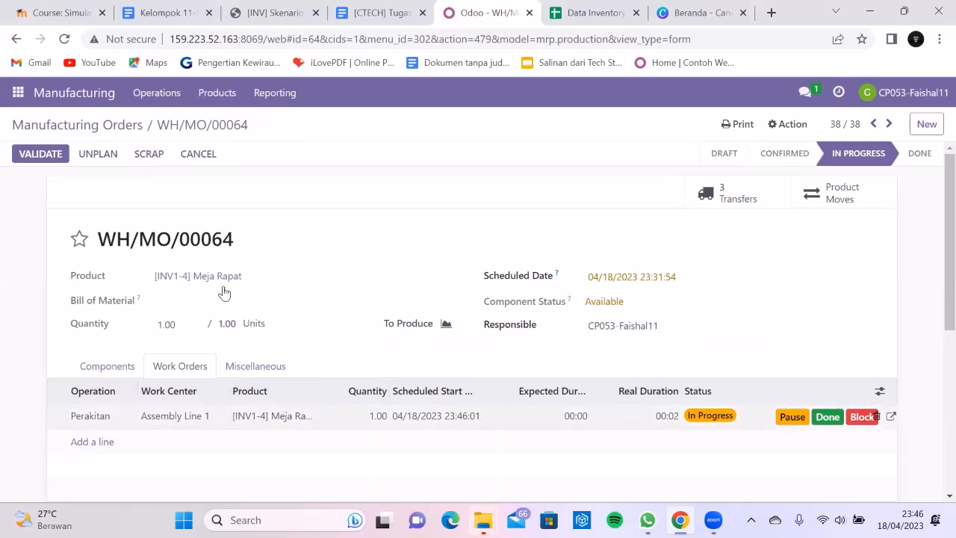
{"action": "left_click", "coordinate": [827, 416]}
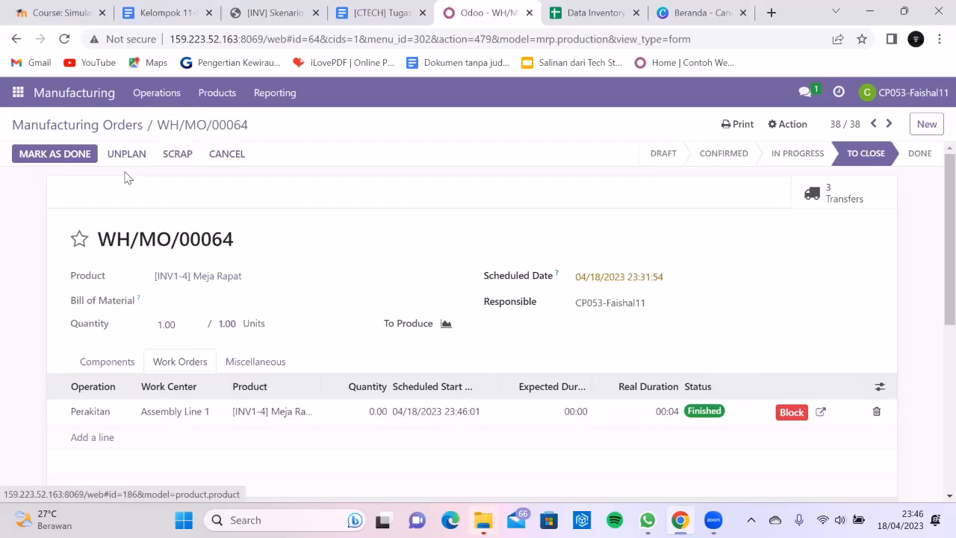
{"action": "left_click", "coordinate": [91, 126]}
{"action": "scroll", "coordinate": [160, 265], "scroll_direction": "up", "scroll_amount": 3}
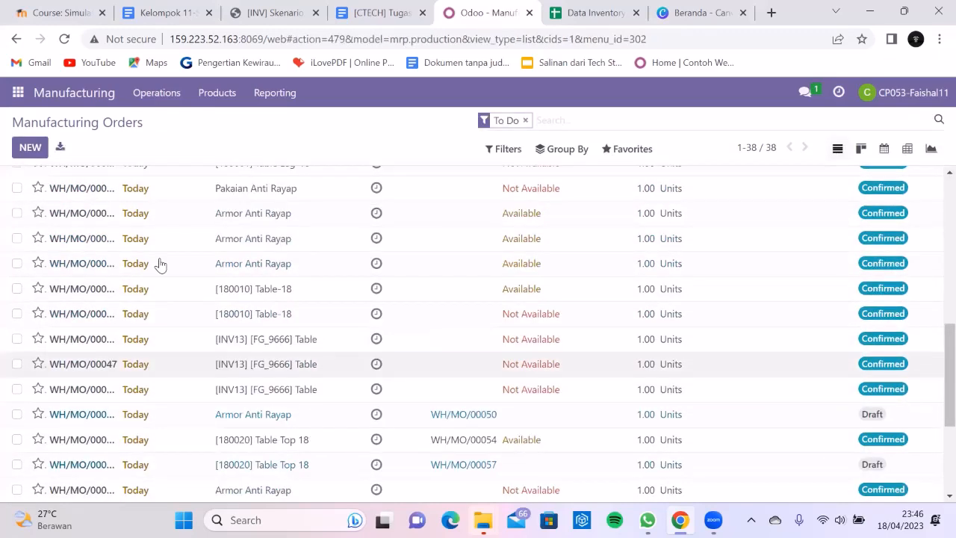
- Scroll the Manufacturing Orders list to confirm WH/MO/00062–00064 all show To Close
{"action": "scroll", "coordinate": [160, 265], "scroll_direction": "up", "scroll_amount": 3}
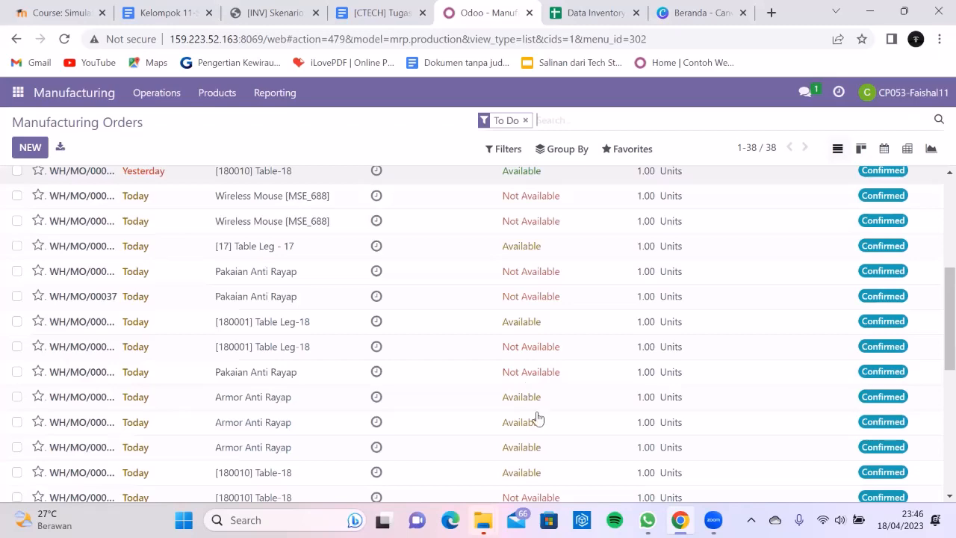
{"action": "scroll", "coordinate": [570, 301], "scroll_direction": "down", "scroll_amount": 10}
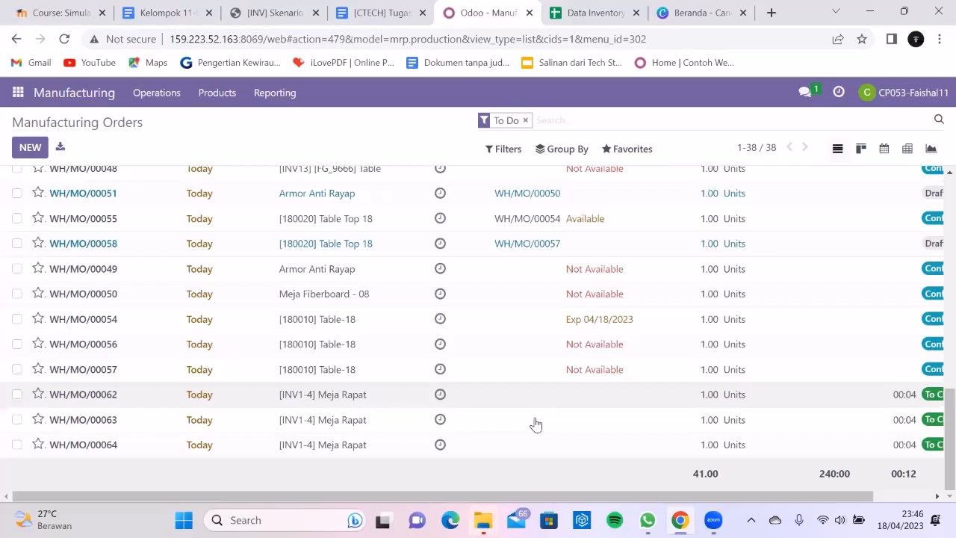
{"action": "scroll", "coordinate": [135, 366], "scroll_direction": "right", "scroll_amount": 2}
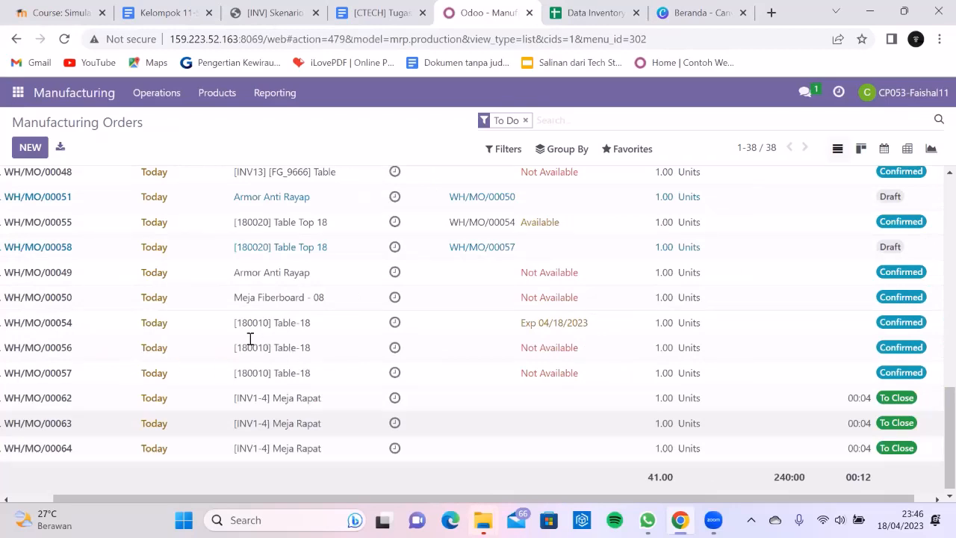
{"action": "scroll", "coordinate": [212, 319], "scroll_direction": "down", "scroll_amount": 1}
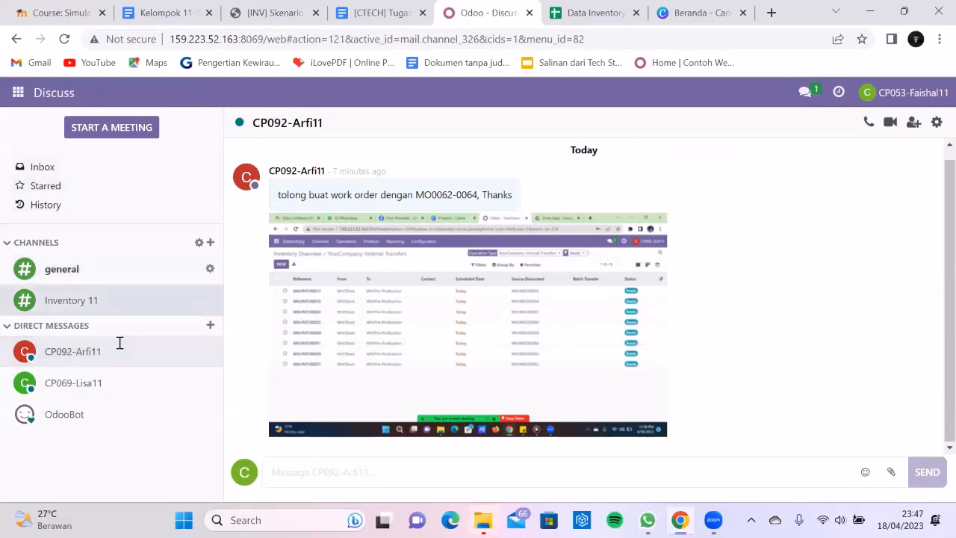
- Start a direct-message search for 'CP', briefly glancing at the Data Inventory spreadsheet tab
{"action": "left_click", "coordinate": [209, 326]}
{"action": "type", "text": "CP"}
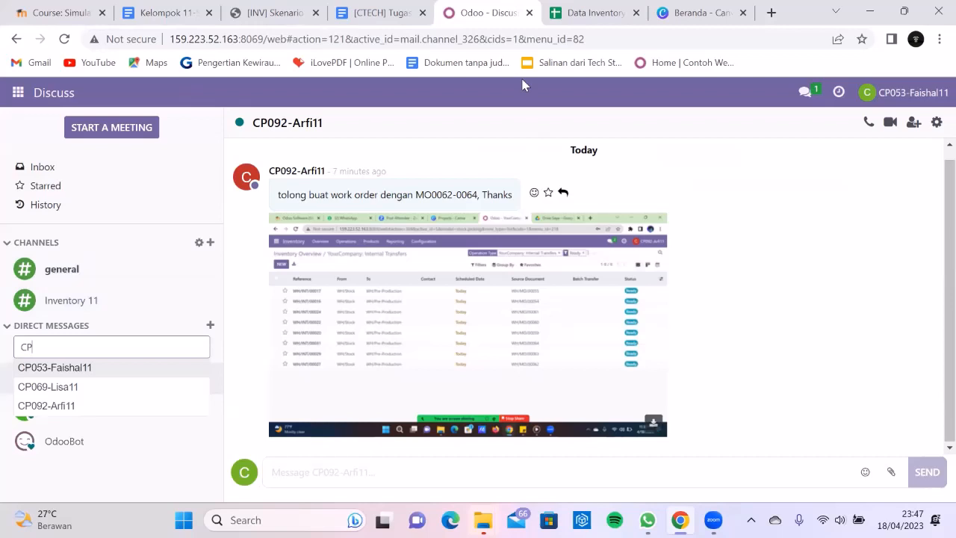
{"action": "key", "text": "ctrl+Tab"}
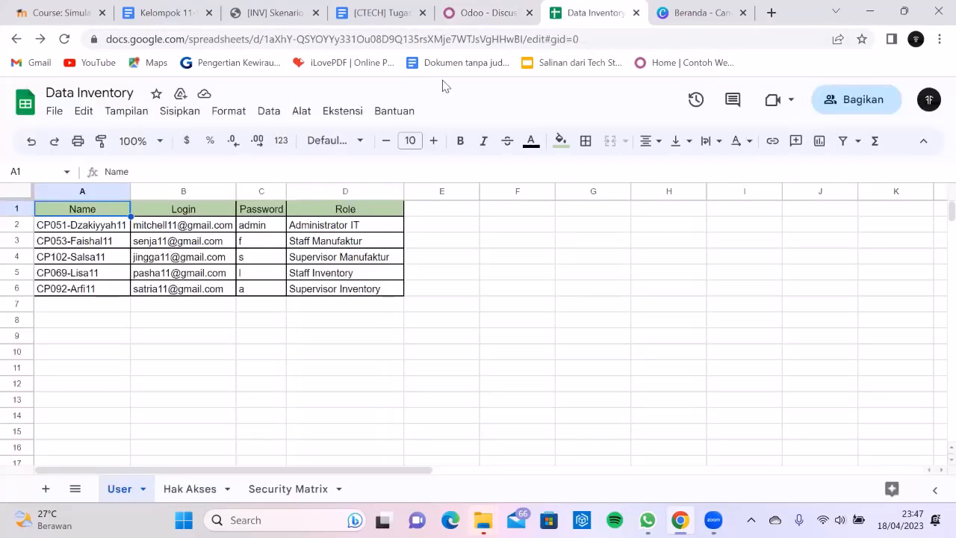
{"action": "key", "text": "ctrl+shift+Tab"}
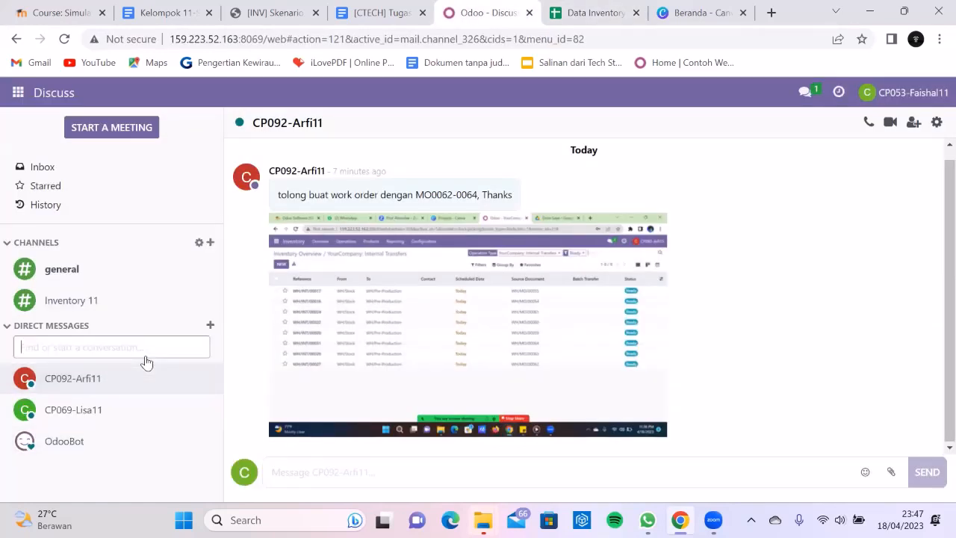
- Pick a colleague and send a request to validate documents MO/00062 - MO/00064, ending 'Terimakasih'
{"action": "type", "text": "CP102"}
{"action": "left_click", "coordinate": [107, 368]}
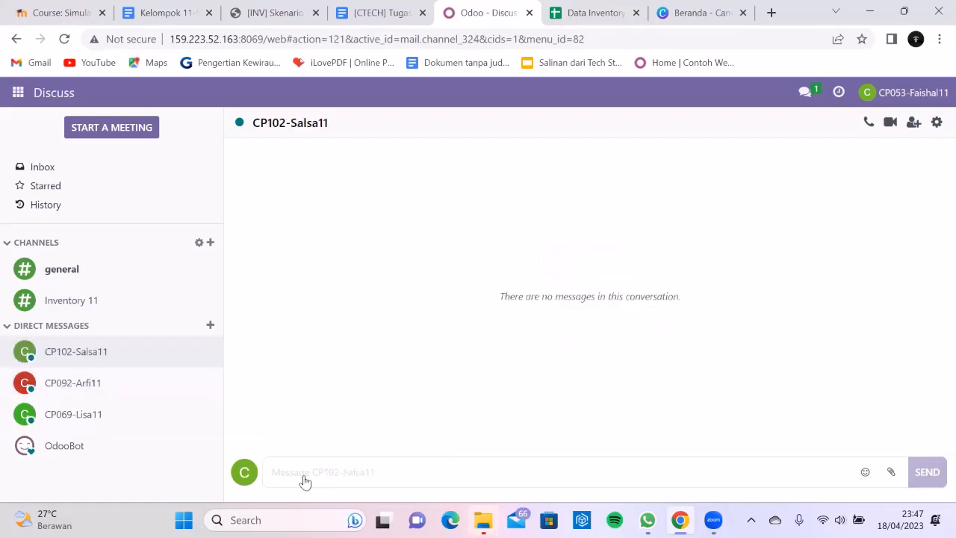
{"action": "left_click", "coordinate": [303, 481]}
{"action": "type", "text": "Tolong validate"}
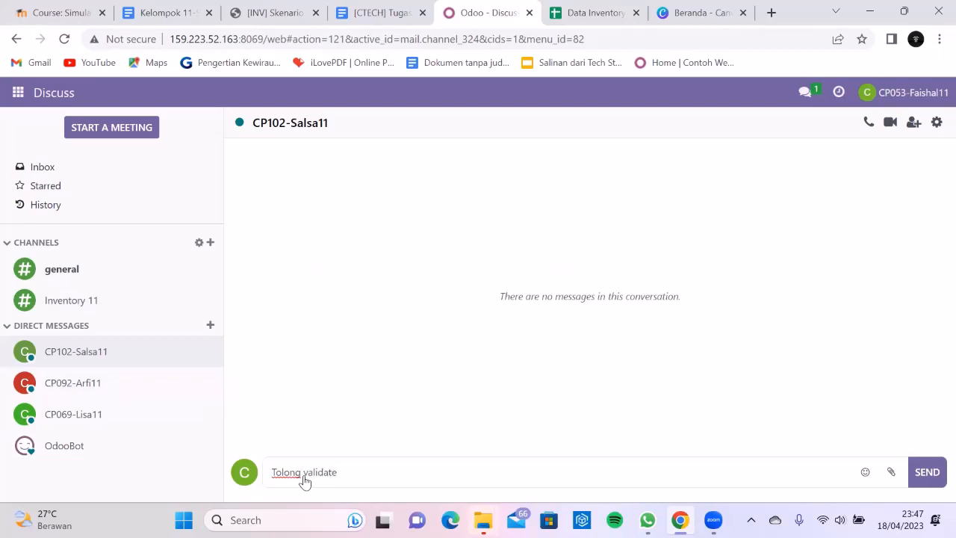
{"action": "type", "text": "dokumen dengan n"}
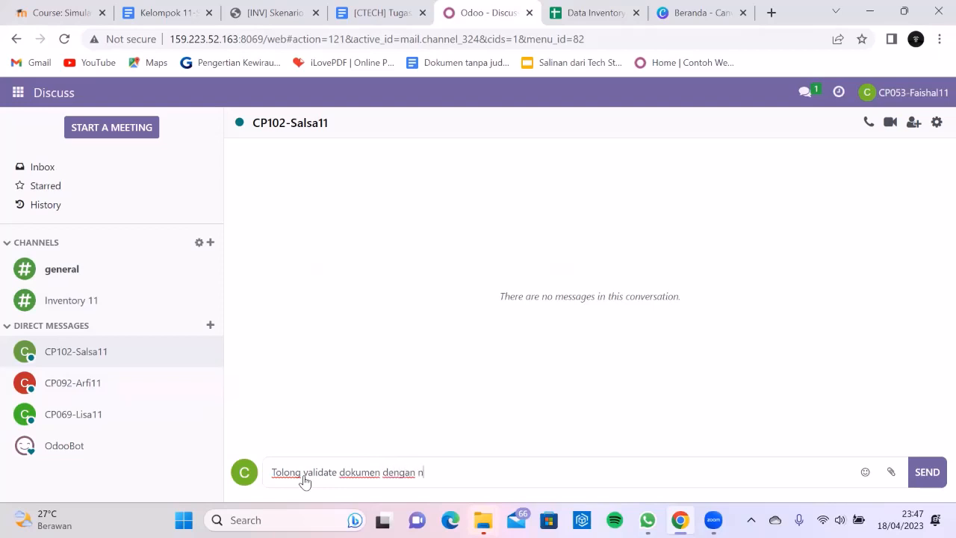
{"action": "type", "text": "omo"}
{"action": "key", "text": "BackSpace"}
{"action": "key", "text": "BackSpace"}
{"action": "key", "text": "BackSpace"}
{"action": "key", "text": "BackSpace"}
{"action": "key", "text": "BackSpace"}
{"action": "key", "text": "BackSpace"}
{"action": "key", "text": "BackSpace"}
{"action": "type", "text": "kode MO/00062 - MO/"}
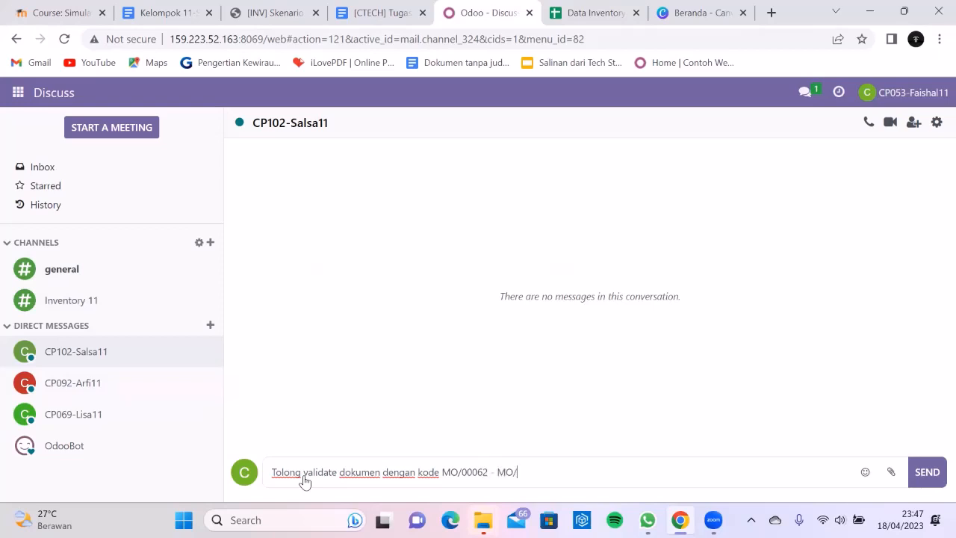
{"action": "type", "text": "00064, Terimakasih"}
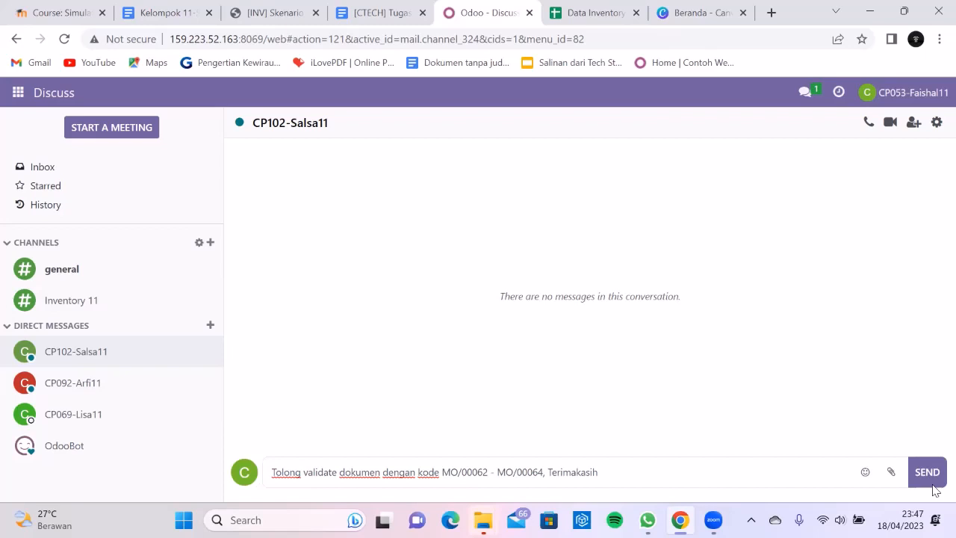
{"action": "left_click", "coordinate": [931, 483]}
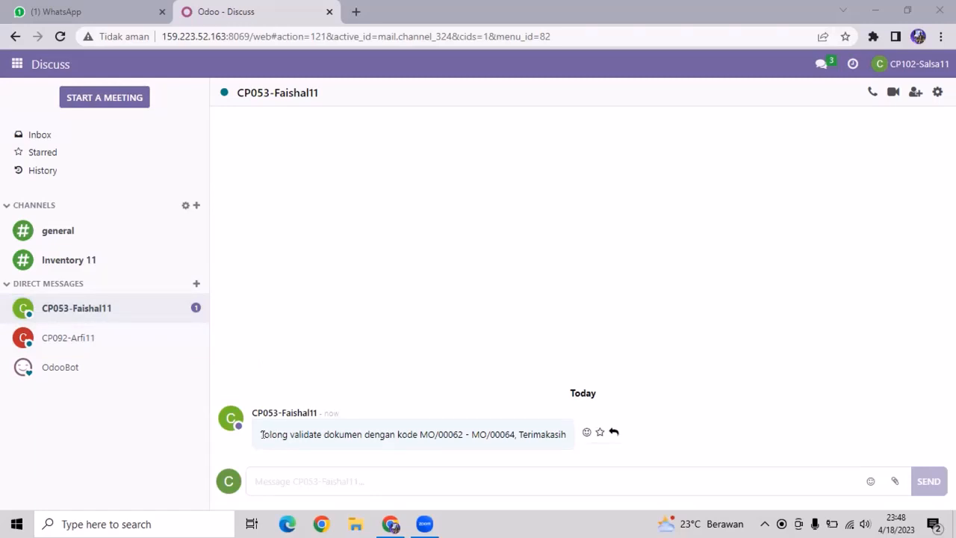
- Highlight the codes MO/00062 - MO/00064 in the received validation request, then show the apps menu
{"action": "left_click_drag", "start_coordinate": [312, 431], "coordinate": [510, 434]}
{"action": "left_click_drag", "start_coordinate": [290, 432], "coordinate": [512, 433]}
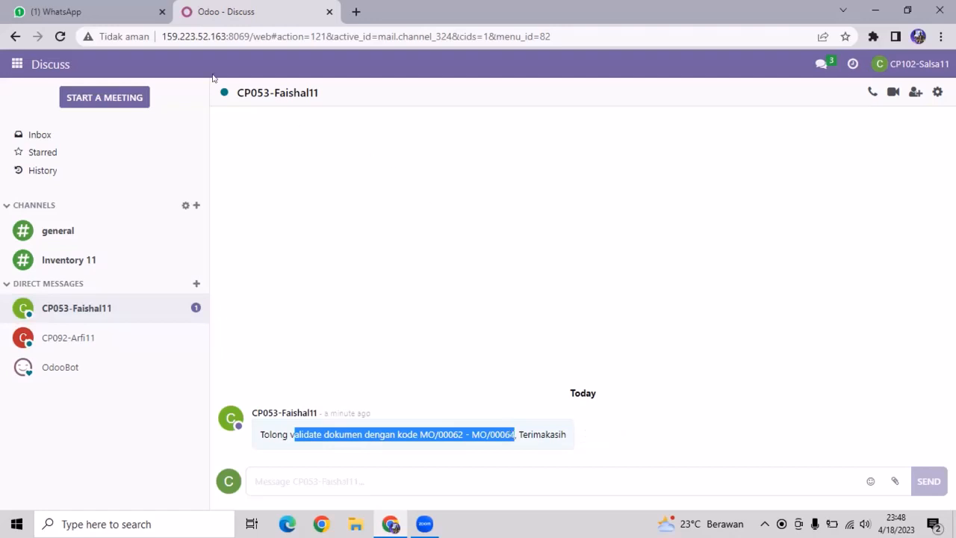
{"action": "left_click", "coordinate": [16, 64]}
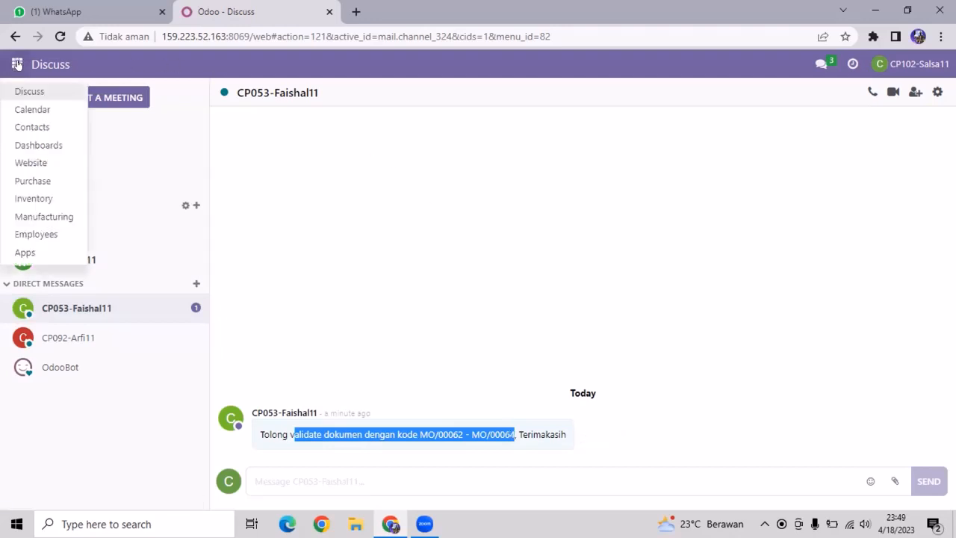
- In Manufacturing, close both chat windows and group the orders by scheduled date per day
{"action": "left_click", "coordinate": [52, 216]}
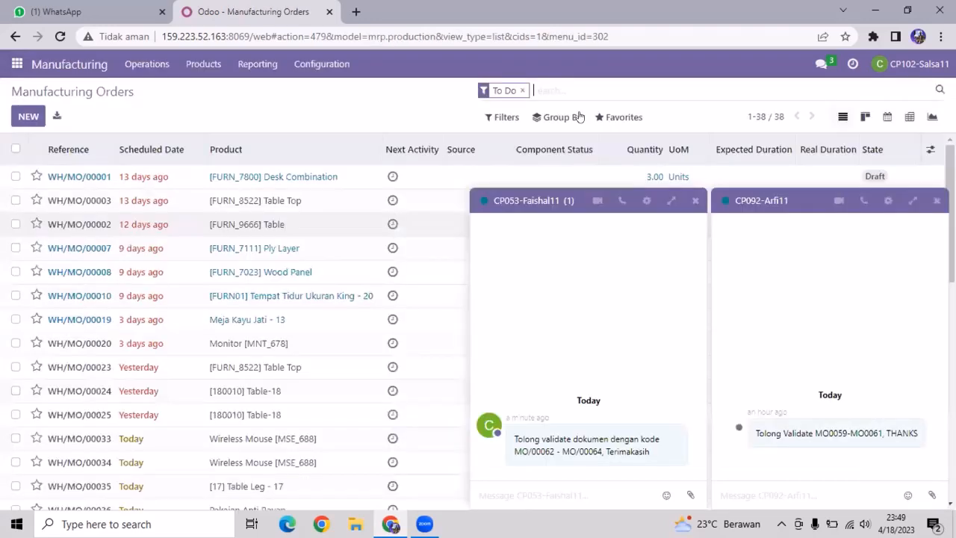
{"action": "left_click", "coordinate": [552, 117]}
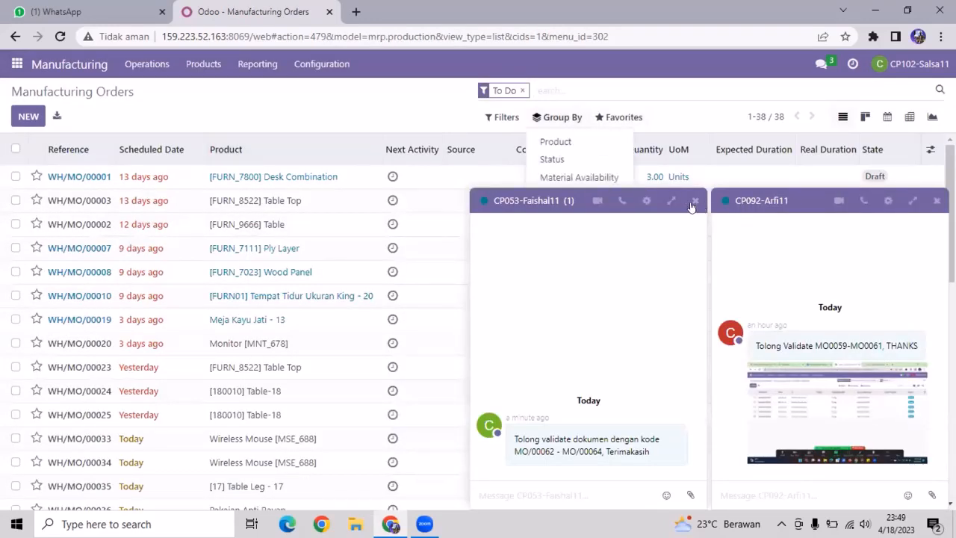
{"action": "left_click", "coordinate": [695, 200]}
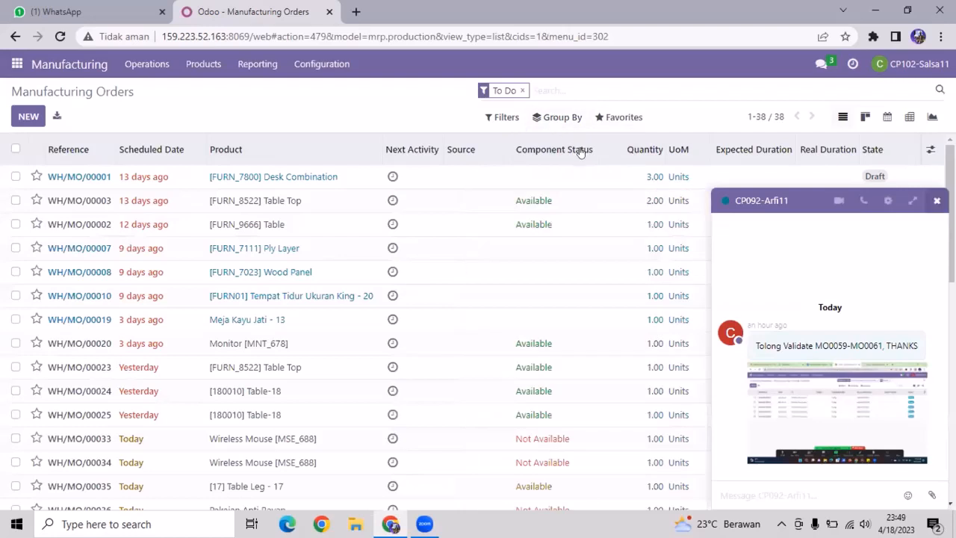
{"action": "left_click", "coordinate": [937, 200]}
{"action": "left_click", "coordinate": [547, 120]}
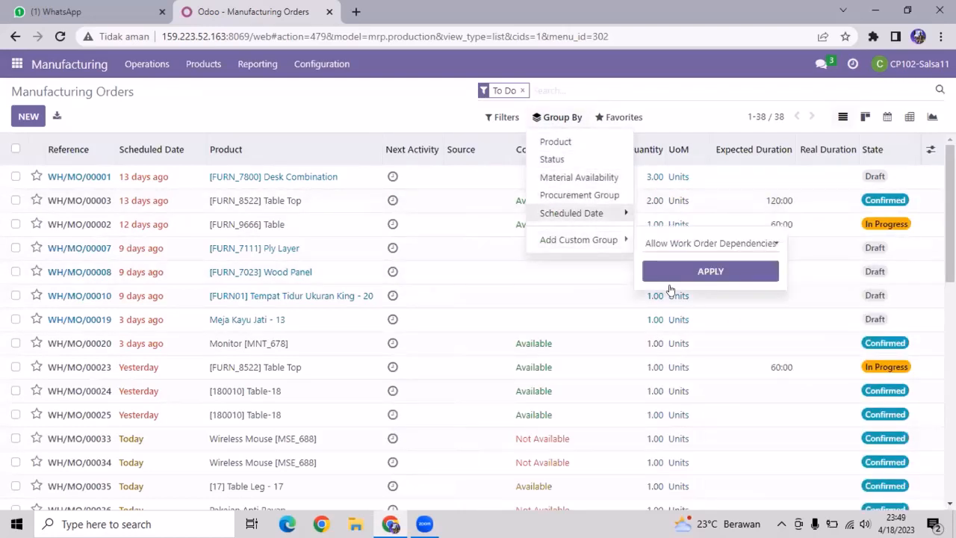
{"action": "left_click", "coordinate": [572, 213]}
{"action": "left_click", "coordinate": [656, 283]}
- Expand the 18 Apr 2023 group and open order WH/MO/00062
{"action": "left_click", "coordinate": [105, 288]}
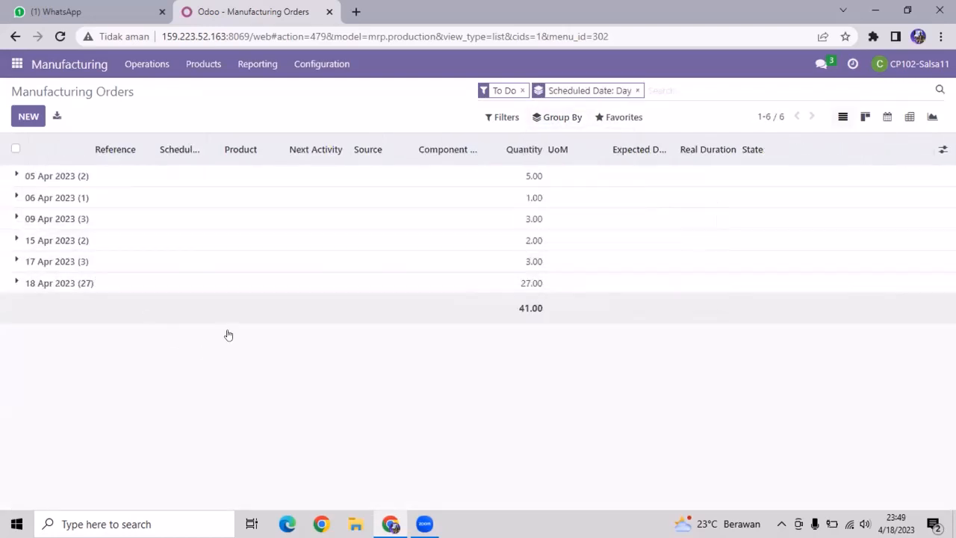
{"action": "scroll", "coordinate": [344, 336], "scroll_direction": "down", "scroll_amount": 5}
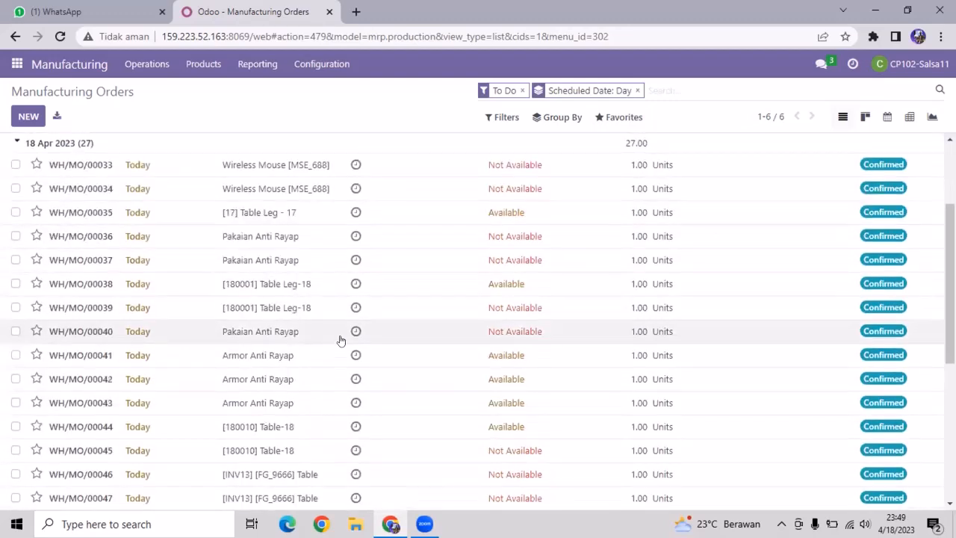
{"action": "scroll", "coordinate": [323, 343], "scroll_direction": "down", "scroll_amount": 2}
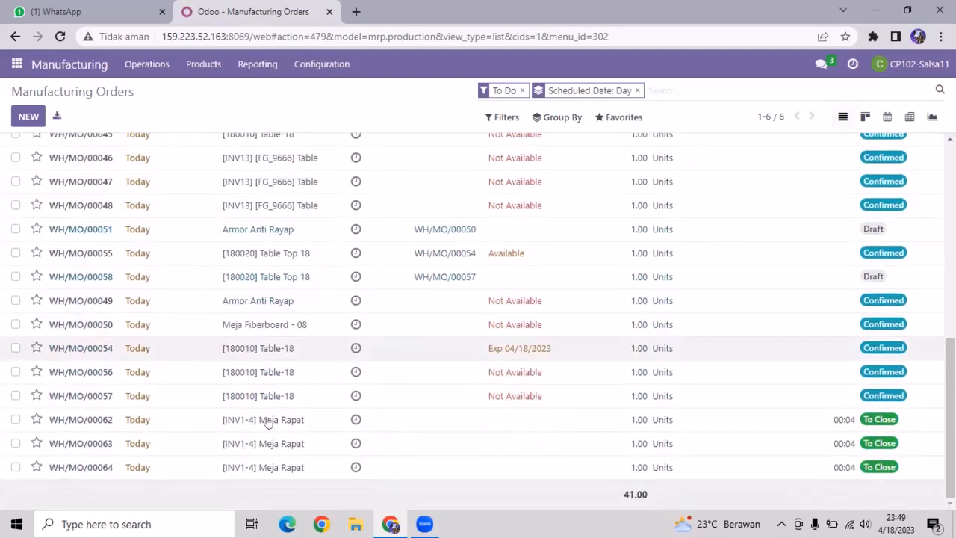
{"action": "left_click", "coordinate": [82, 420]}
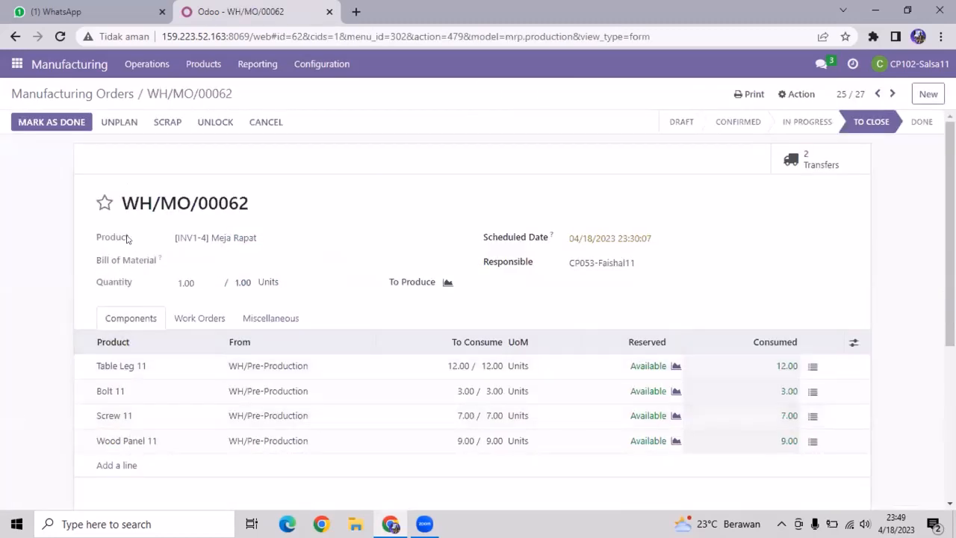
- Mark WH/MO/00062, WH/MO/00063 and WH/MO/00064 as done, returning to the orders list between each
{"action": "left_click", "coordinate": [62, 122]}
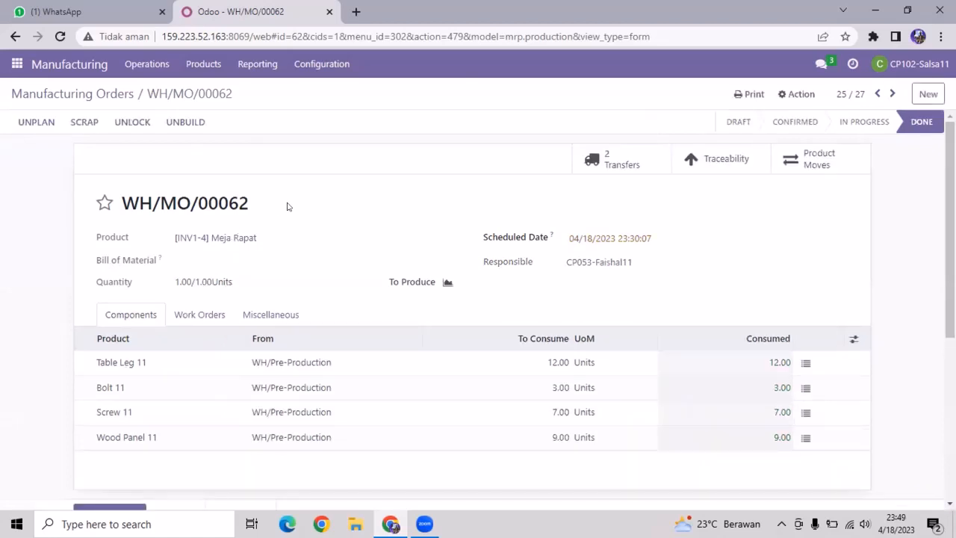
{"action": "left_click", "coordinate": [69, 93]}
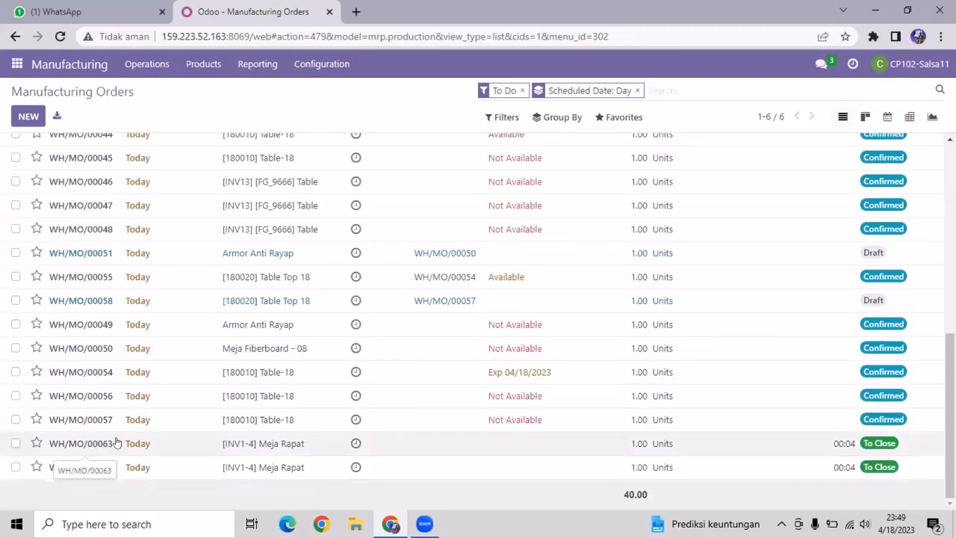
{"action": "left_click", "coordinate": [116, 443]}
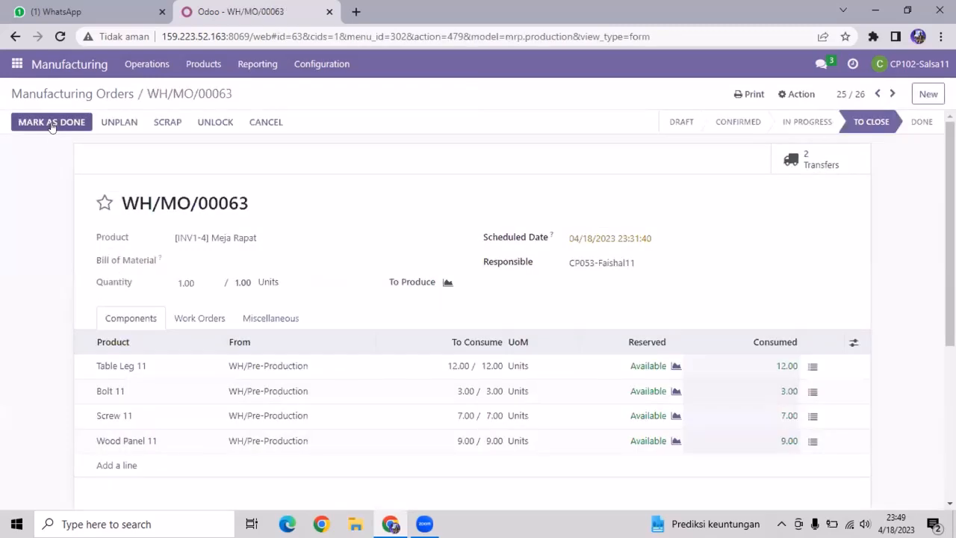
{"action": "left_click", "coordinate": [50, 124]}
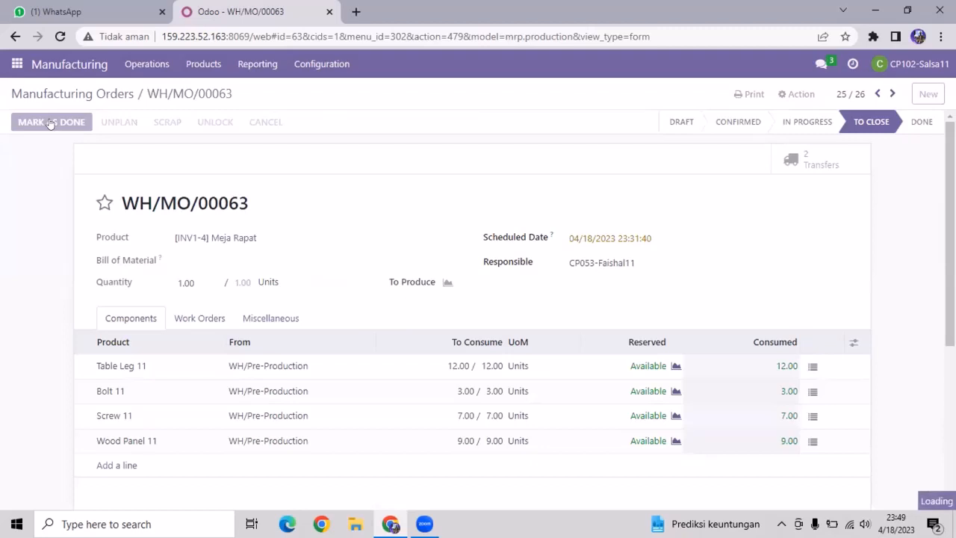
{"action": "left_click", "coordinate": [86, 91]}
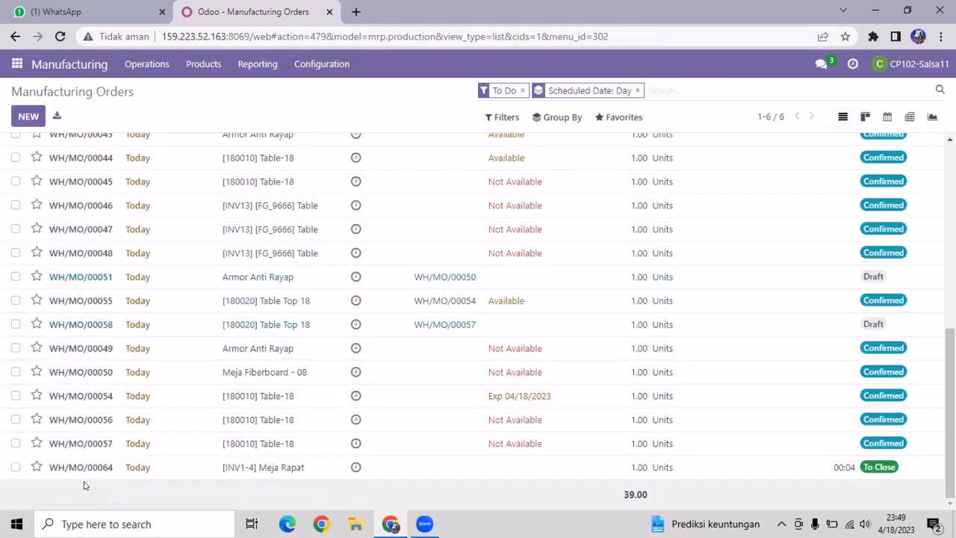
{"action": "left_click", "coordinate": [100, 467]}
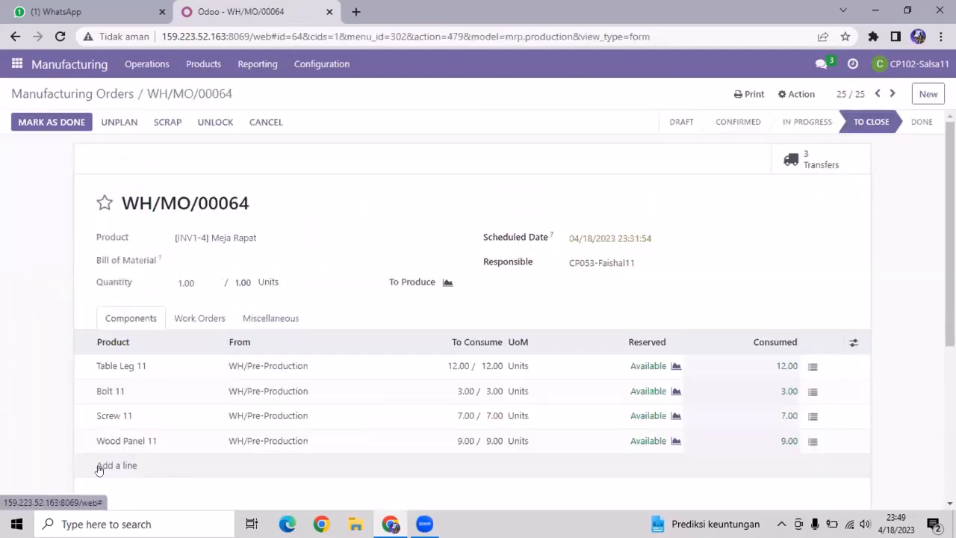
{"action": "left_click", "coordinate": [54, 122]}
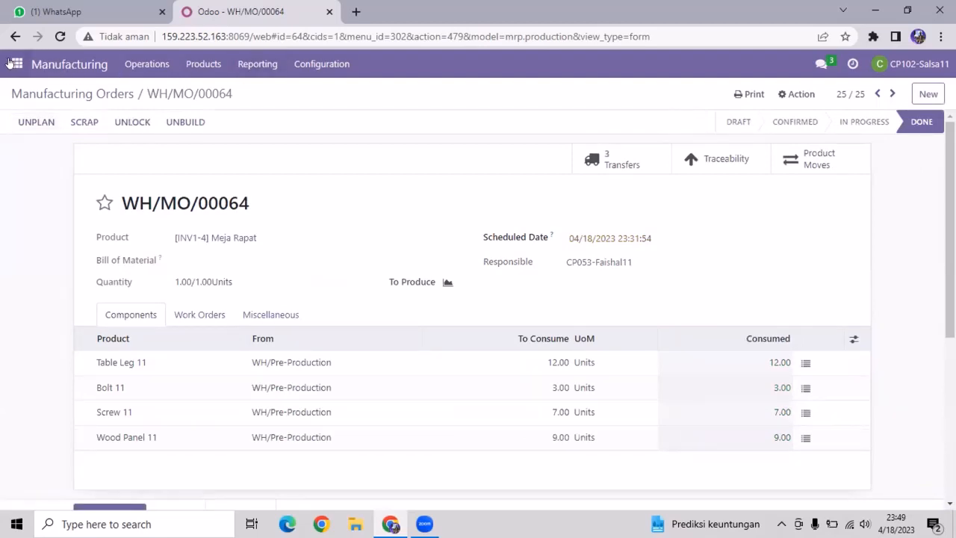
{"action": "left_click", "coordinate": [54, 65]}
{"action": "scroll", "coordinate": [197, 231], "scroll_direction": "down", "scroll_amount": 10}
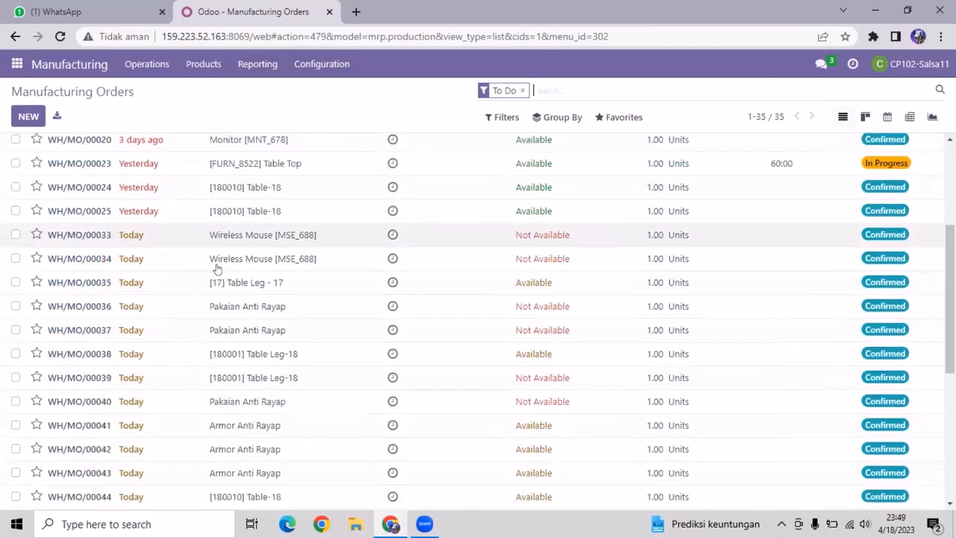
{"action": "scroll", "coordinate": [211, 463], "scroll_direction": "up", "scroll_amount": 10}
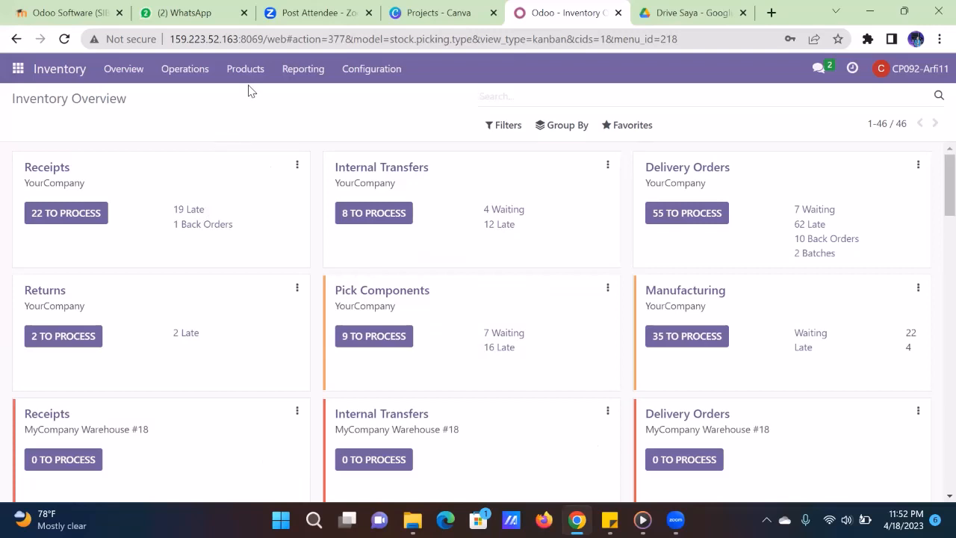
- Open the Moves History report from Inventory Reporting
{"action": "left_click", "coordinate": [284, 73]}
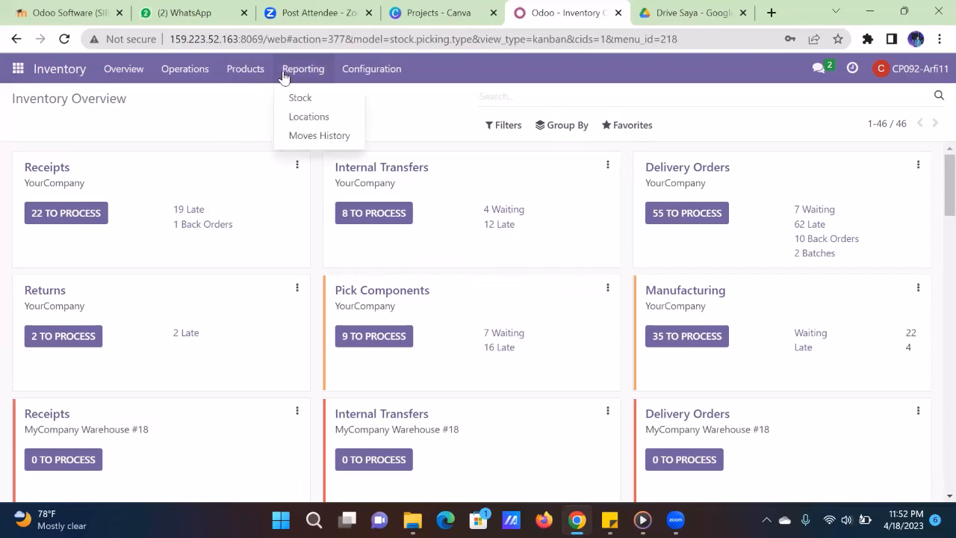
{"action": "left_click", "coordinate": [321, 142]}
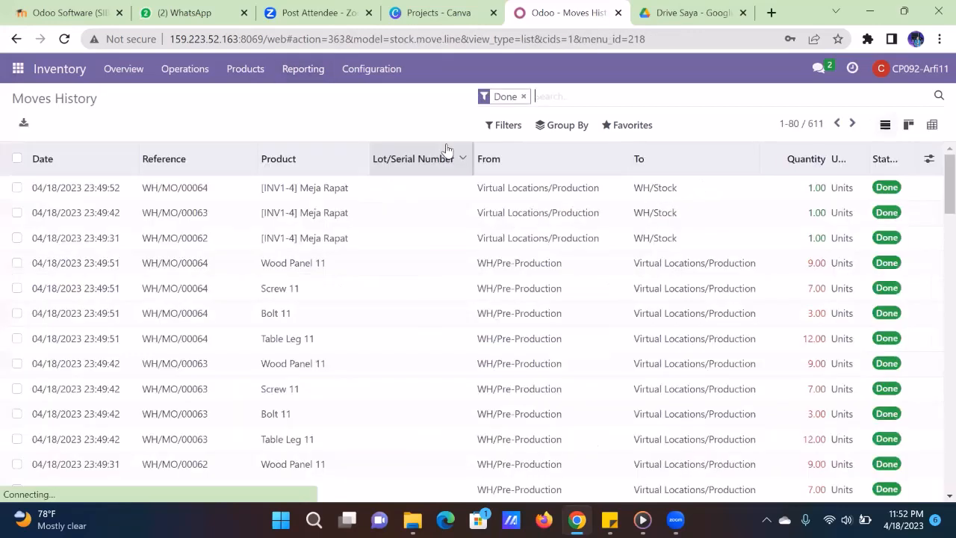
- Group the moves by Date: Day, then add Reference as a custom second grouping
{"action": "left_click", "coordinate": [568, 127]}
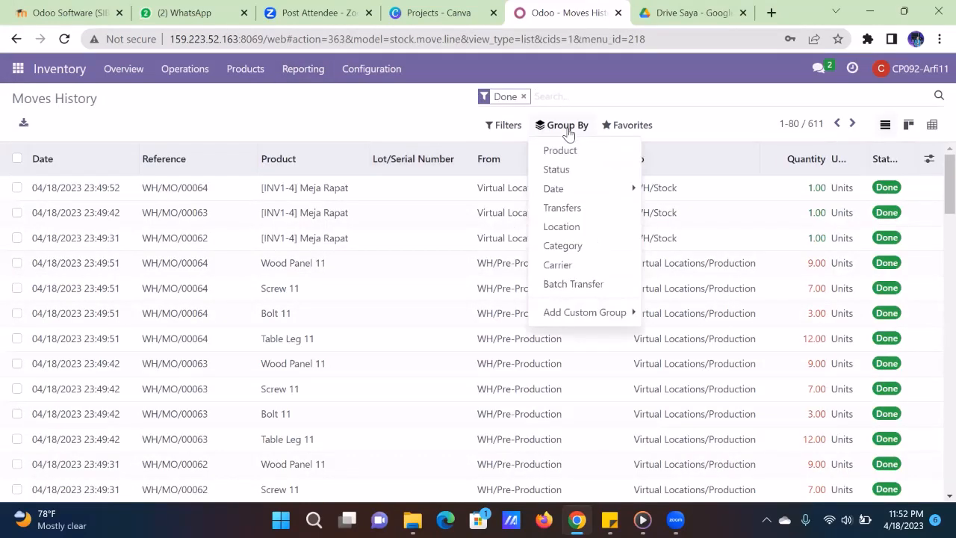
{"action": "left_click", "coordinate": [599, 192]}
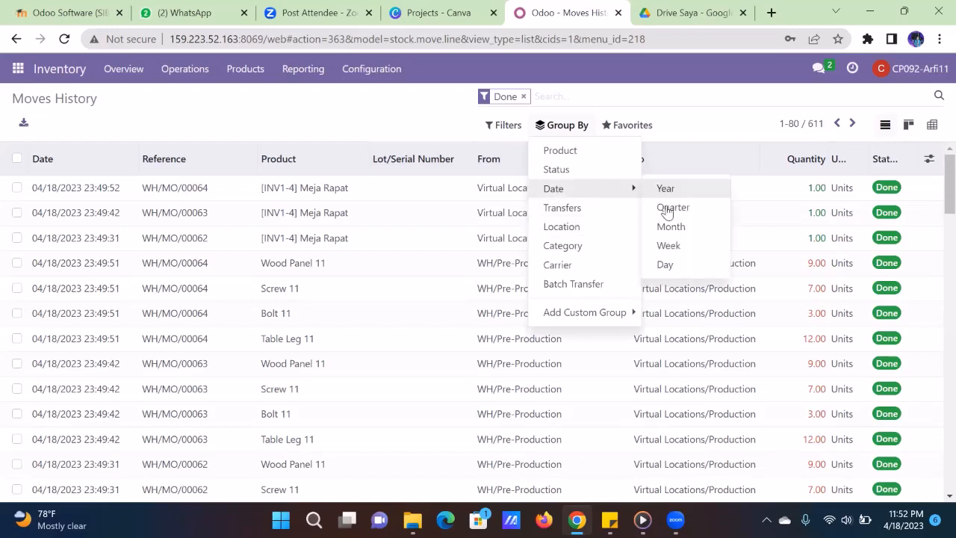
{"action": "left_click", "coordinate": [670, 265]}
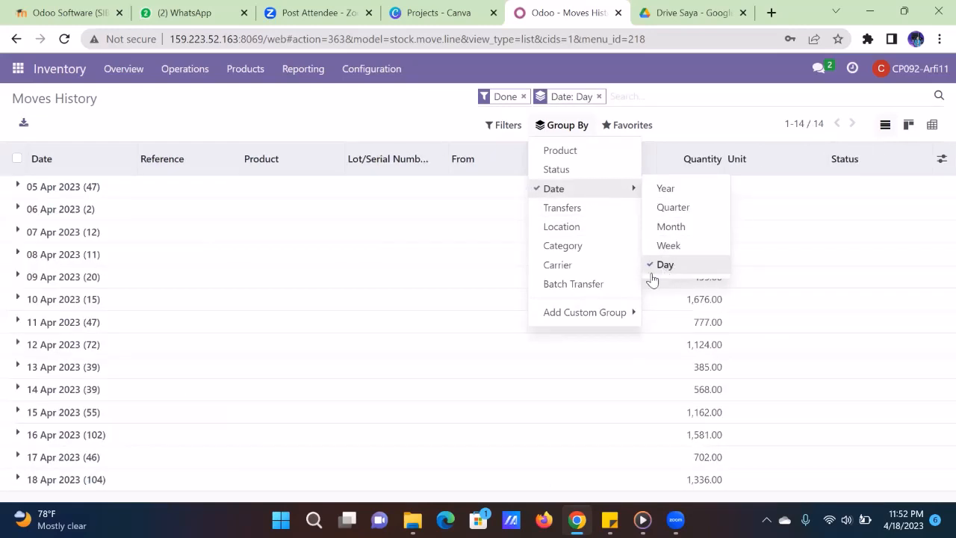
{"action": "left_click", "coordinate": [601, 315]}
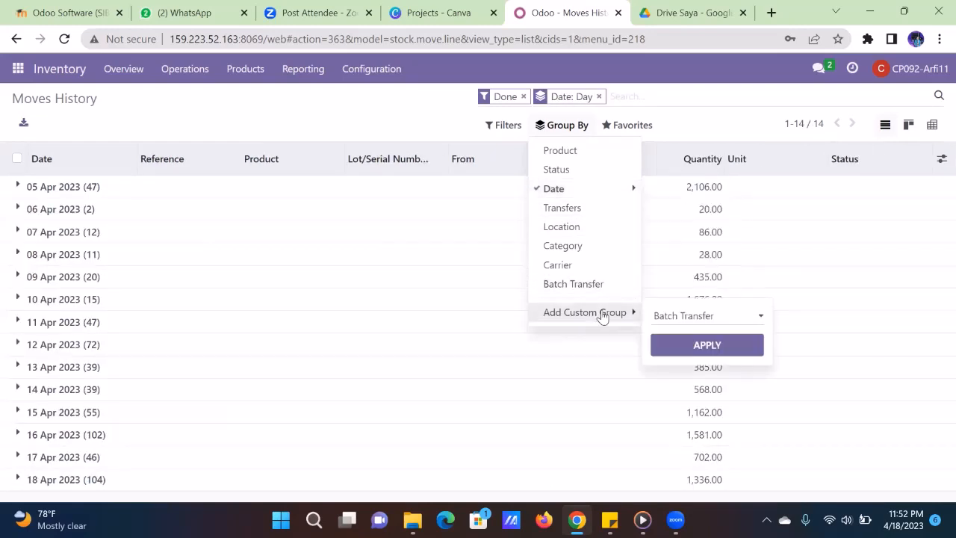
{"action": "left_click", "coordinate": [677, 317]}
{"action": "scroll", "coordinate": [705, 226], "scroll_direction": "down", "scroll_amount": 3}
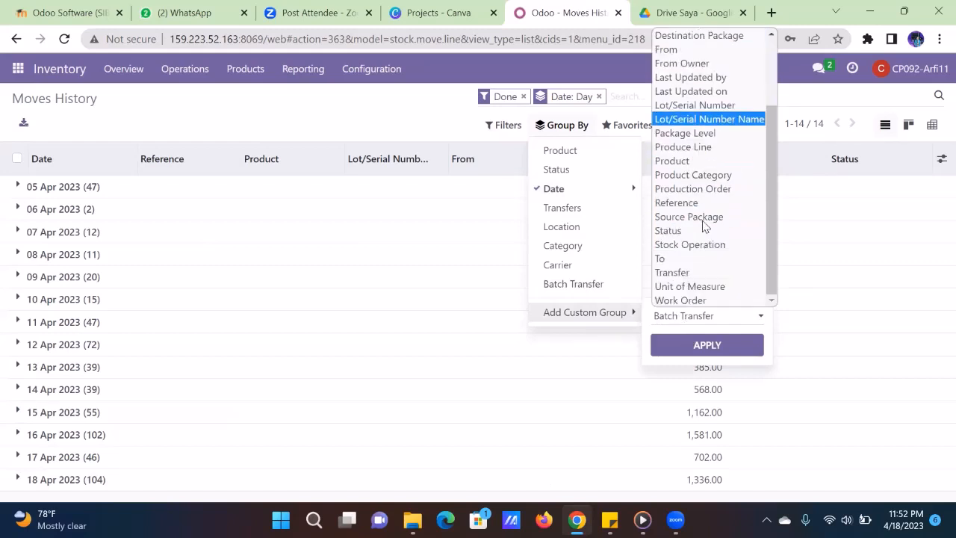
{"action": "left_click", "coordinate": [705, 205]}
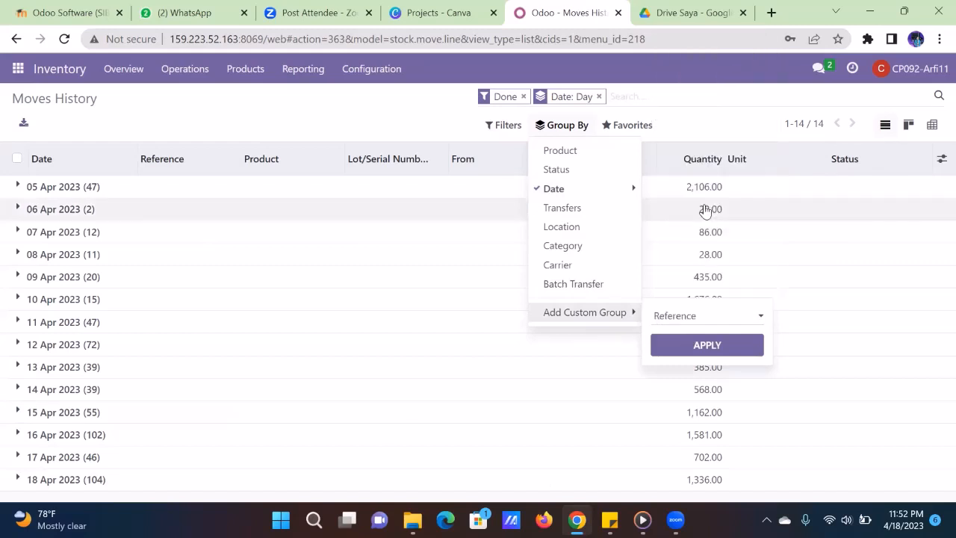
{"action": "left_click", "coordinate": [692, 345]}
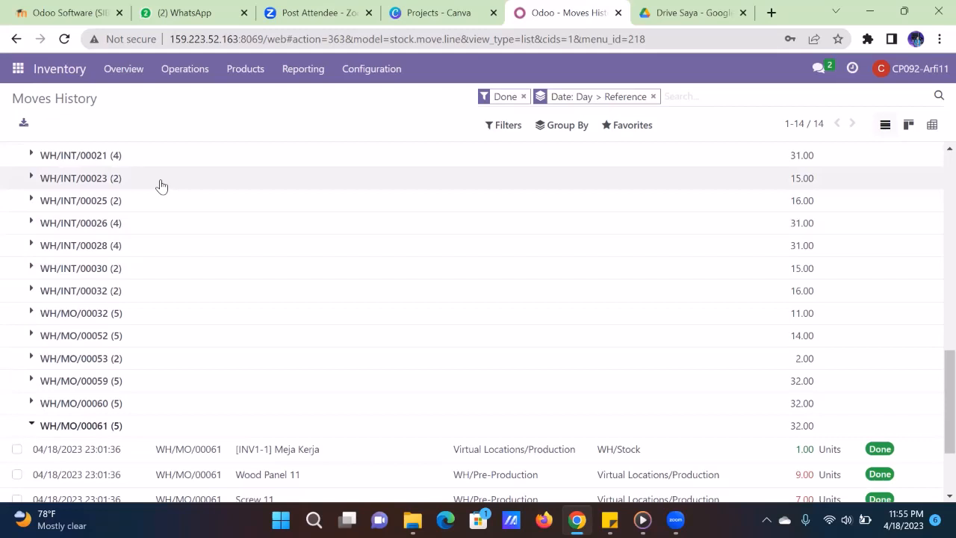
- Expand WH/INT/00023, 00025, 00026 and 00028 and scroll through their move lines
{"action": "left_click", "coordinate": [162, 185]}
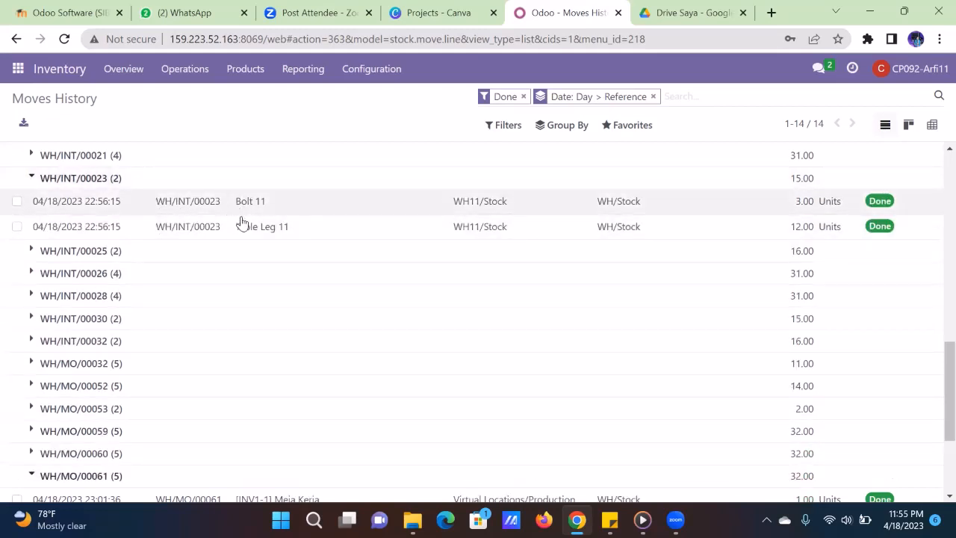
{"action": "left_click", "coordinate": [242, 253]}
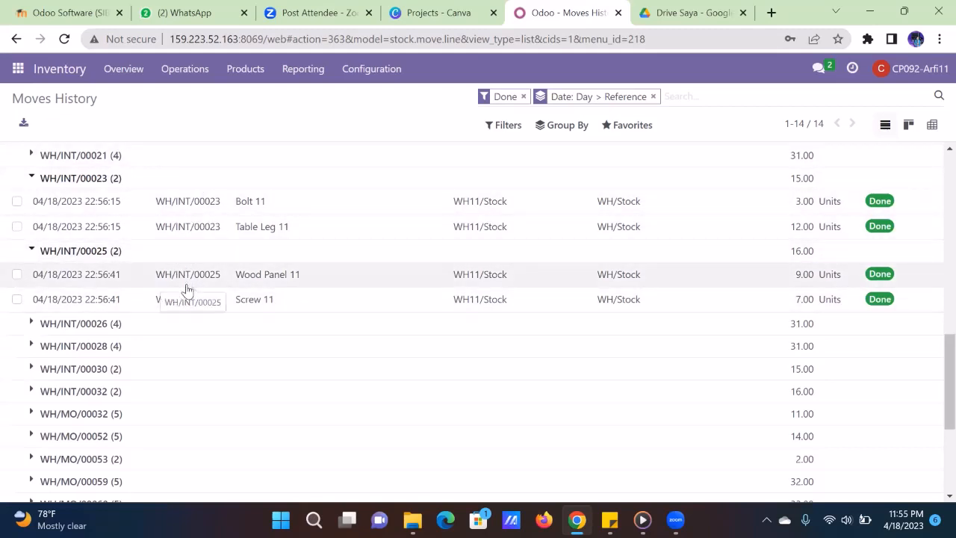
{"action": "scroll", "coordinate": [186, 289], "scroll_direction": "down", "scroll_amount": 1}
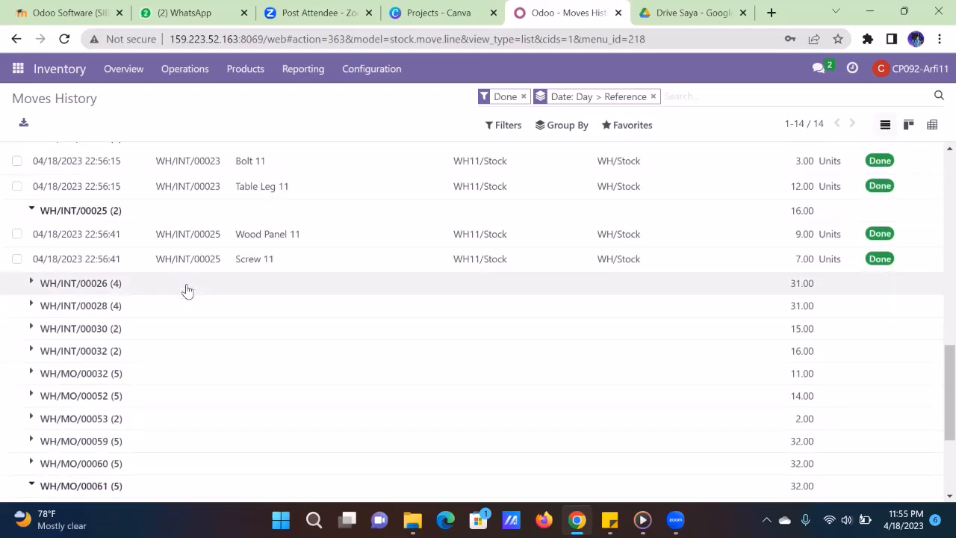
{"action": "left_click", "coordinate": [187, 290]}
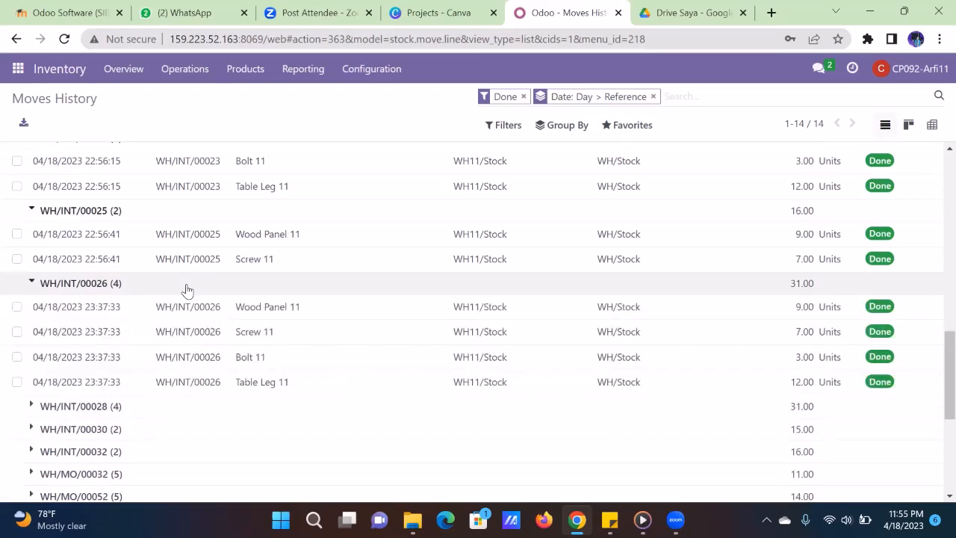
{"action": "left_click", "coordinate": [187, 405]}
{"action": "scroll", "coordinate": [187, 404], "scroll_direction": "down", "scroll_amount": 1}
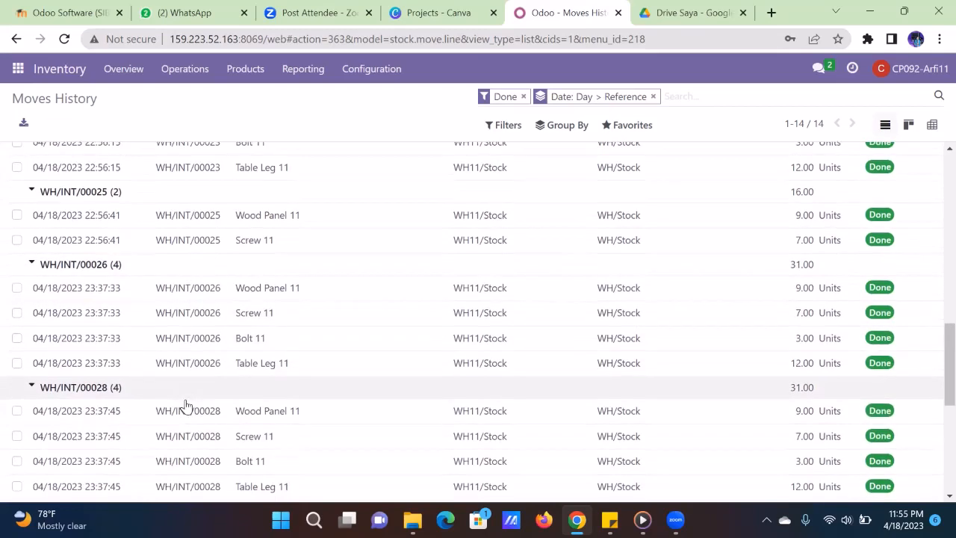
{"action": "scroll", "coordinate": [200, 356], "scroll_direction": "down", "scroll_amount": 1}
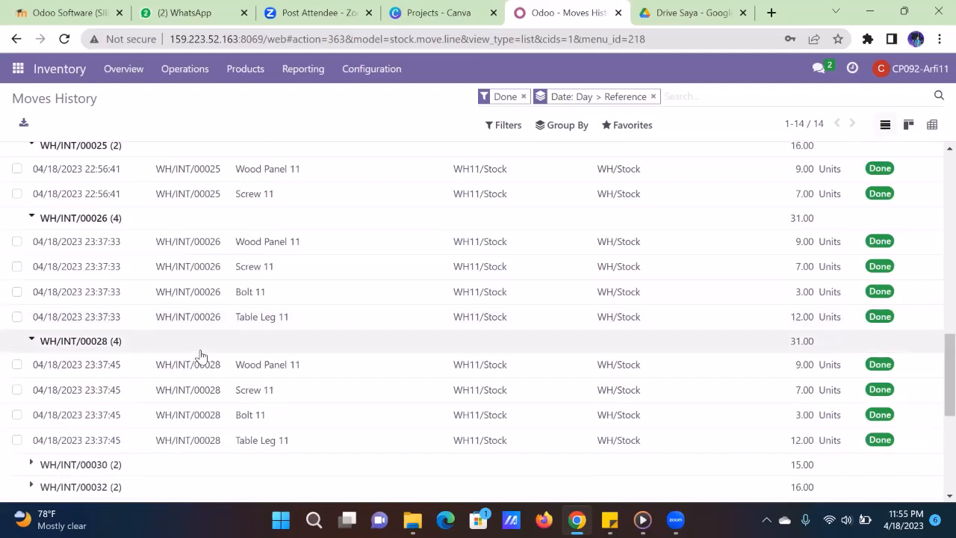
{"action": "scroll", "coordinate": [200, 356], "scroll_direction": "up", "scroll_amount": 3}
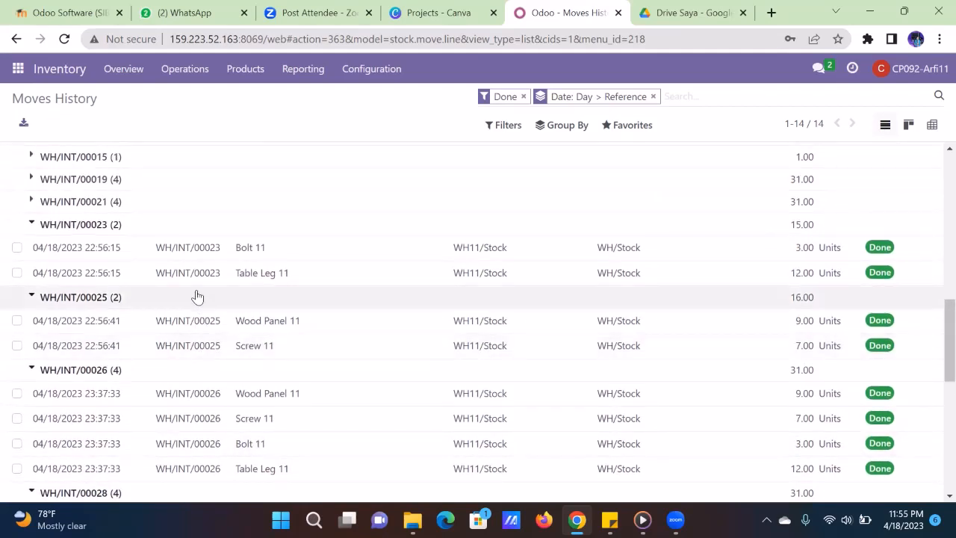
{"action": "scroll", "coordinate": [188, 327], "scroll_direction": "down", "scroll_amount": 2}
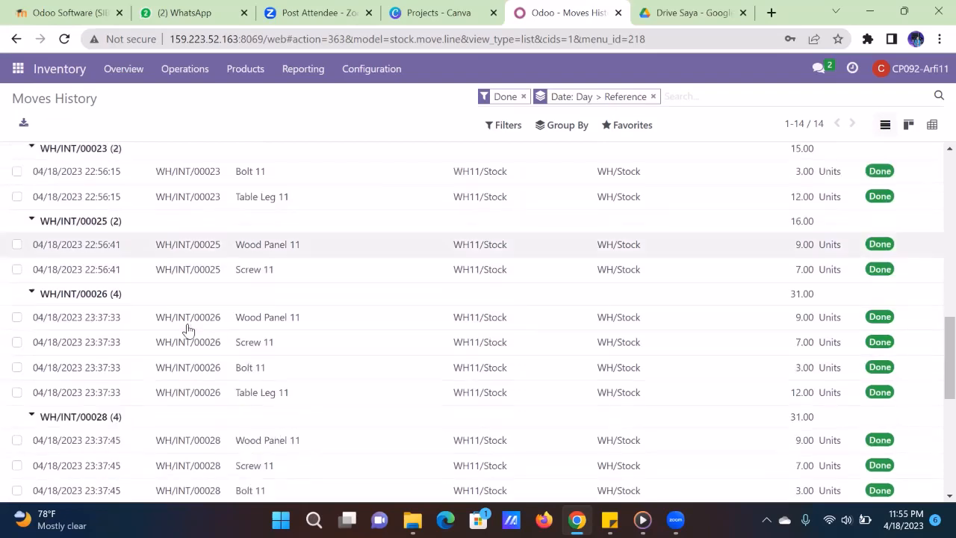
{"action": "scroll", "coordinate": [188, 330], "scroll_direction": "down", "scroll_amount": 6}
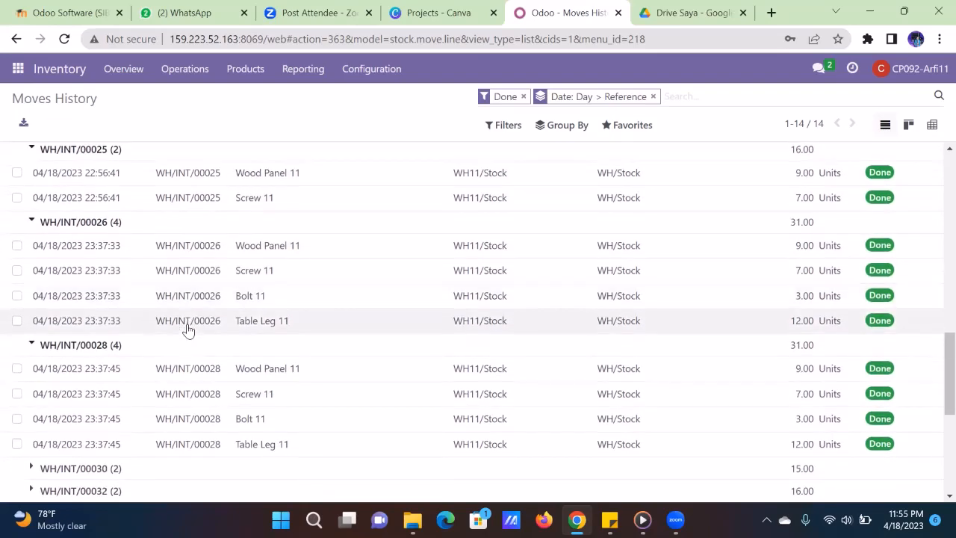